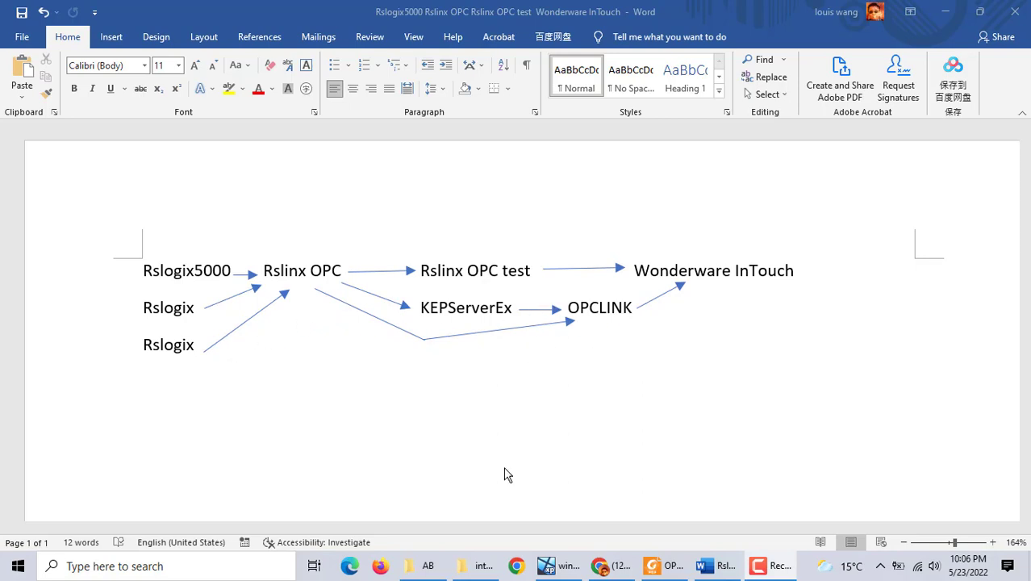
Switch to RSLogix 5000 in the Windows XP virtual machine and check the controller's communication path in Who Active.
click(564, 570)
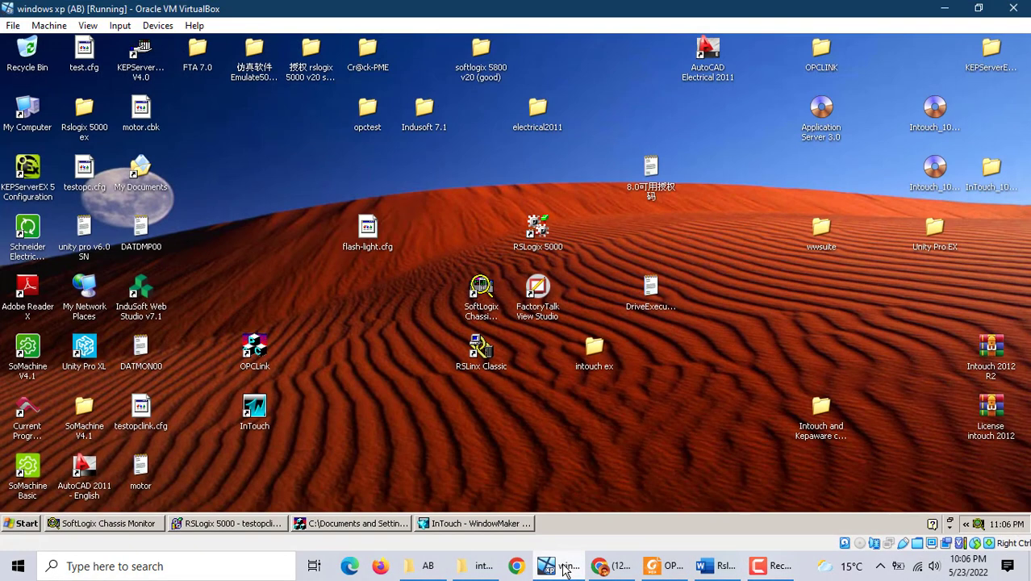
click(204, 525)
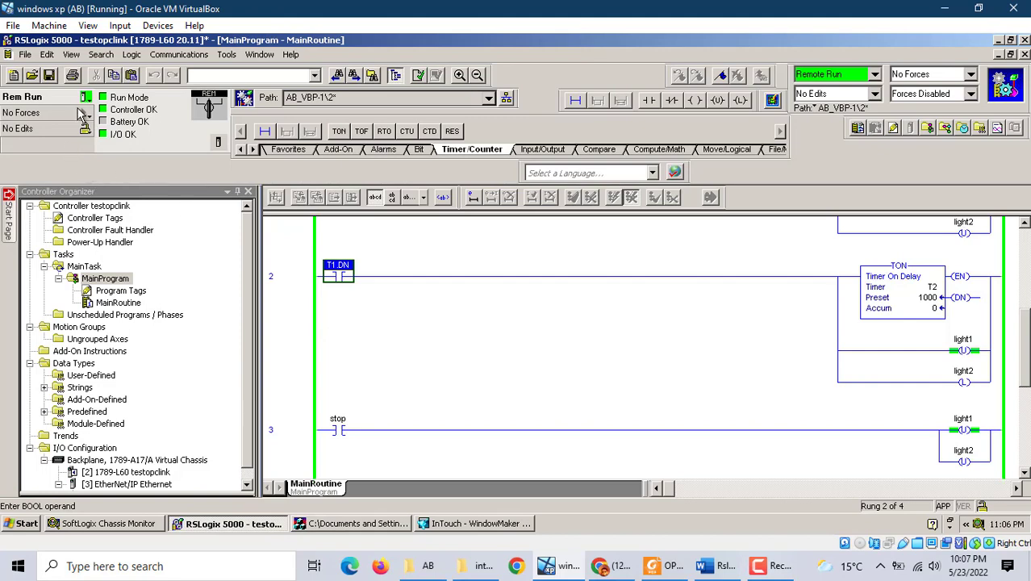
click(179, 54)
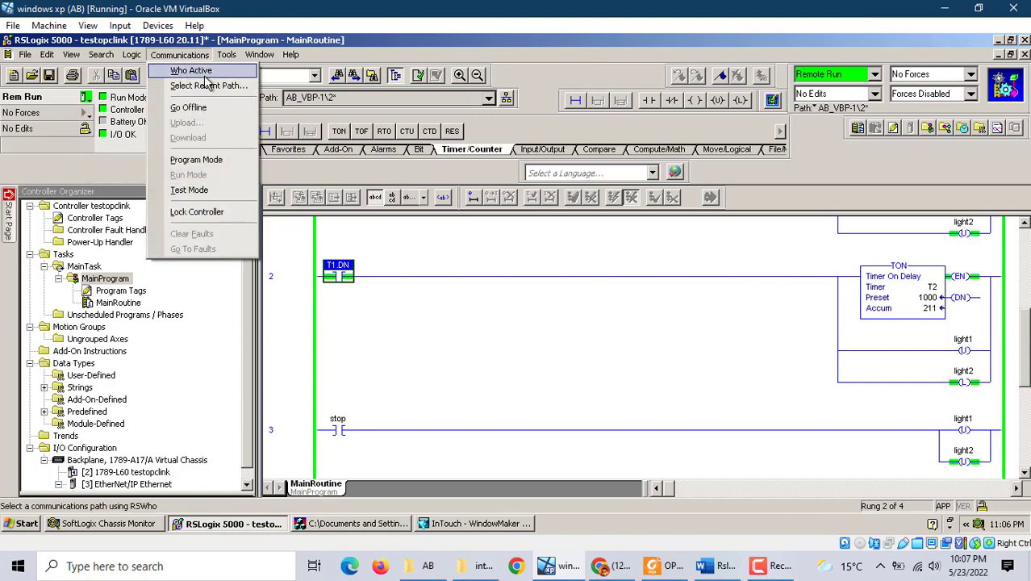
click(206, 78)
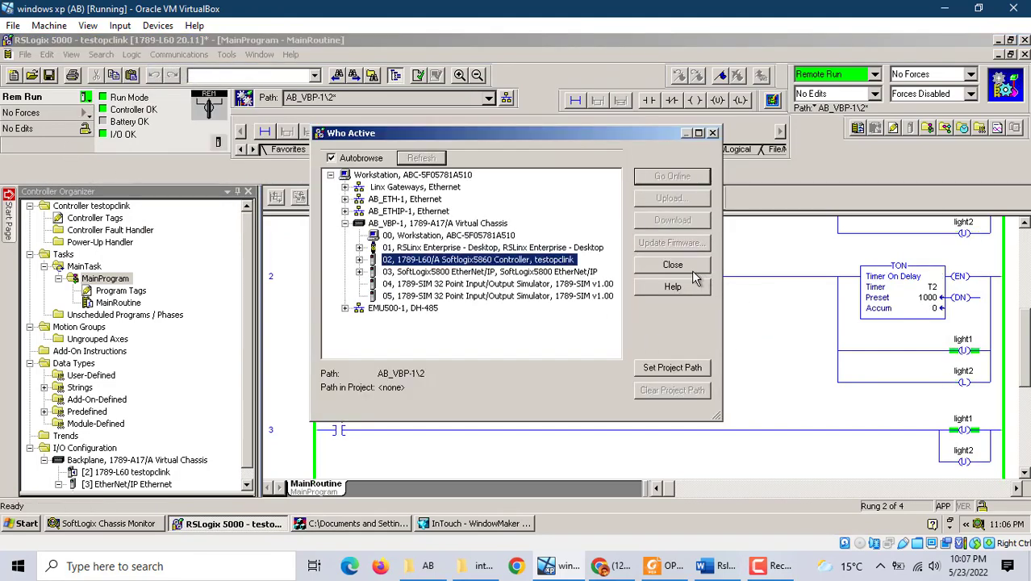
click(692, 266)
Take the testopclink project offline and review the MainRoutine ladder rungs.
click(86, 97)
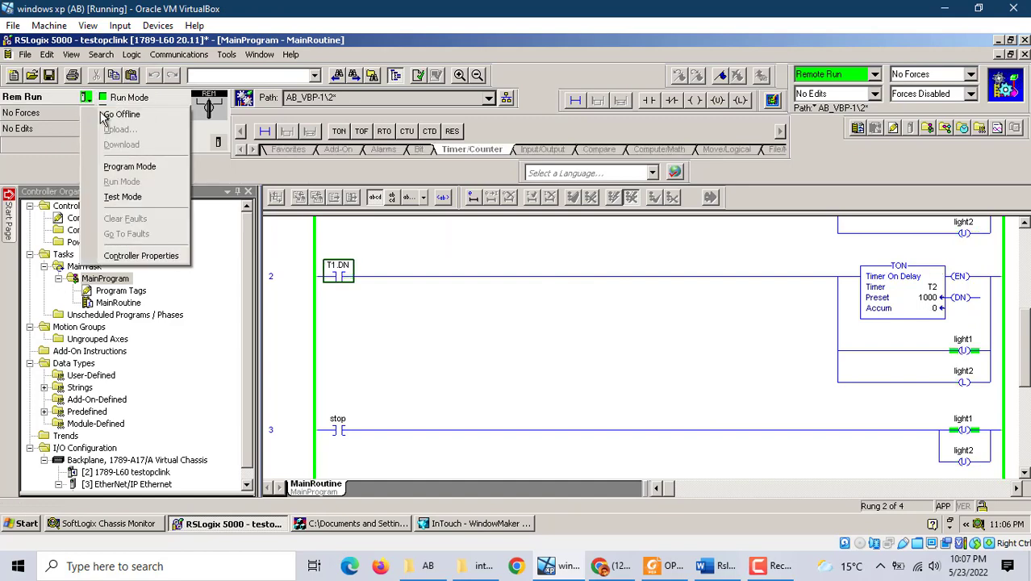
click(113, 114)
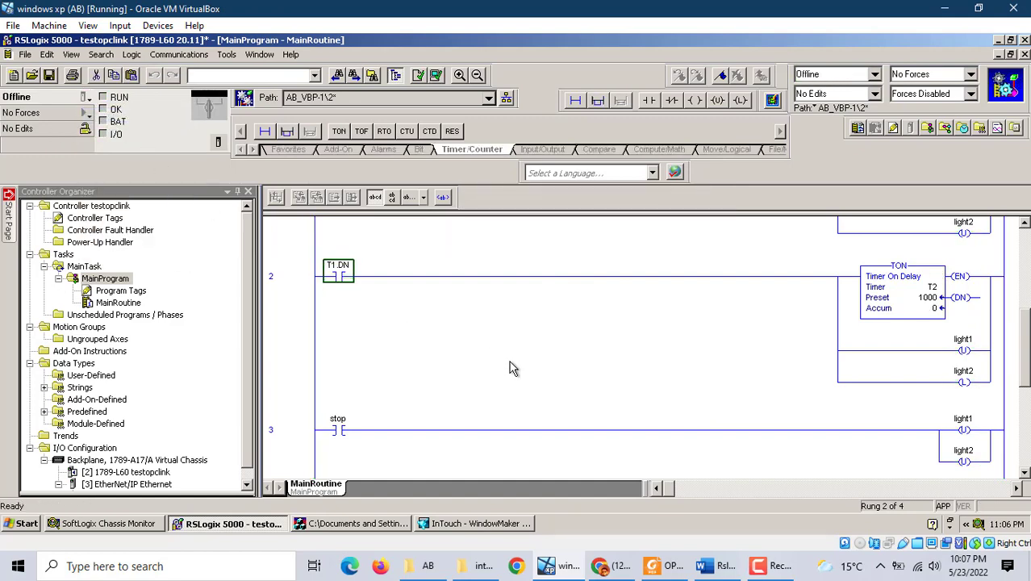
scroll(484, 323, up, 3)
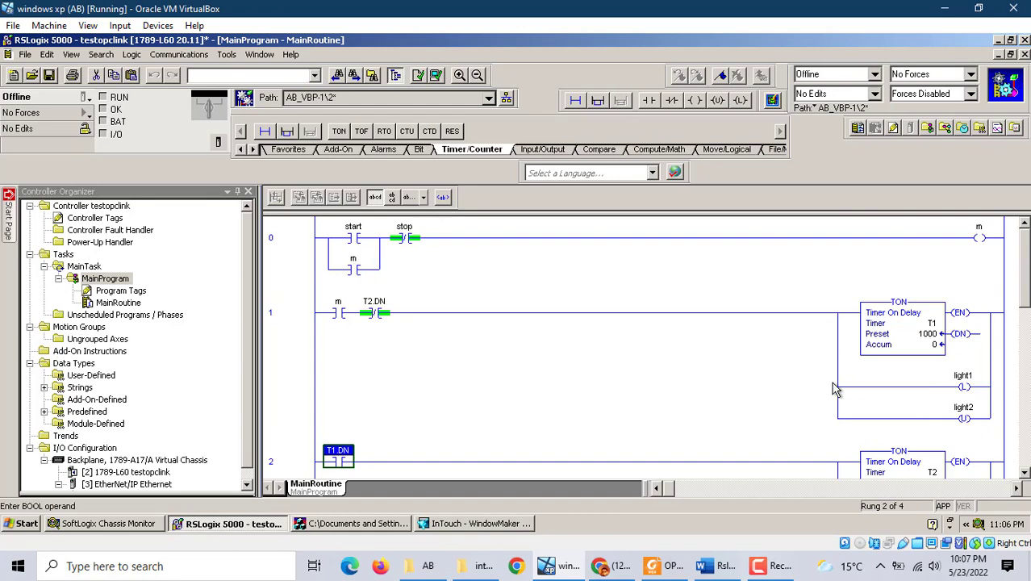
scroll(780, 377, down, 4)
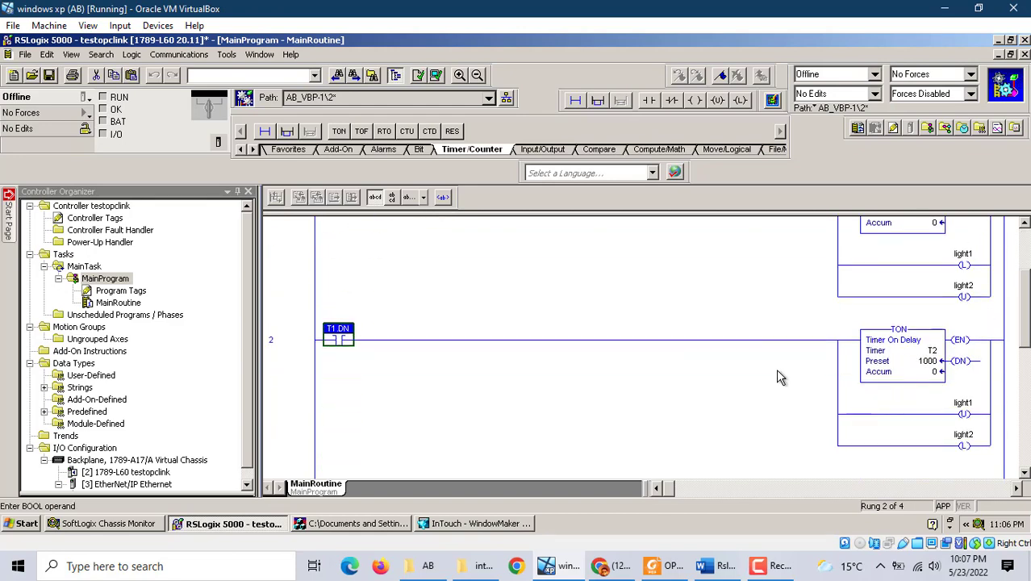
scroll(779, 377, down, 3)
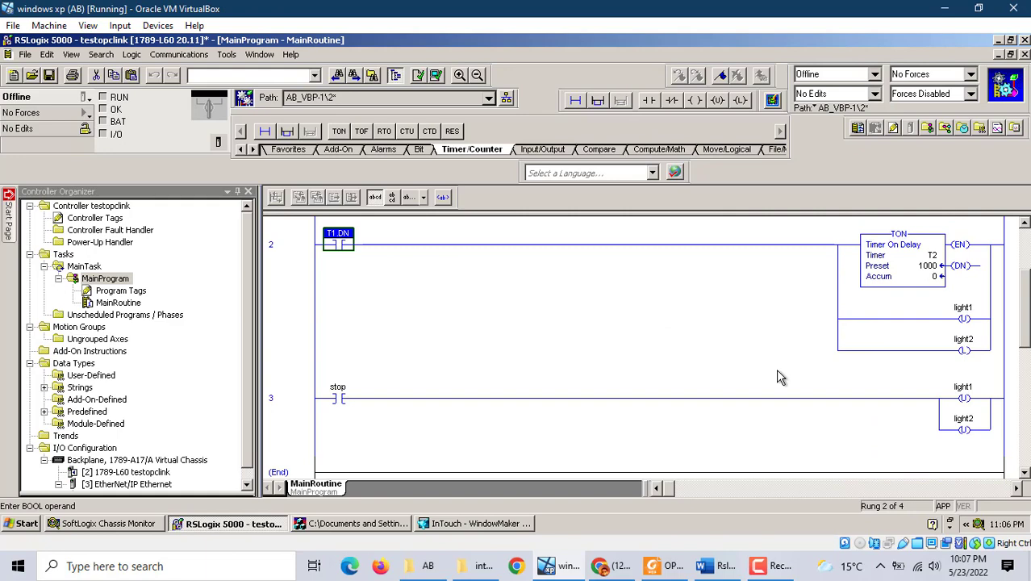
scroll(780, 377, up, 4)
scroll(780, 377, down, 2)
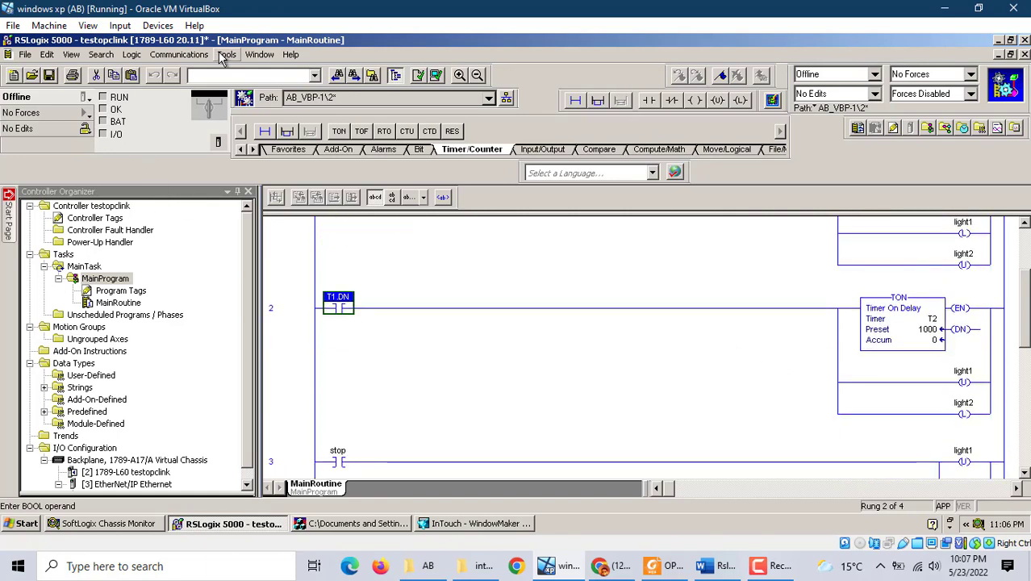
Download the testopclink project to the slot 02 1789-L60/A Softlogix5860 controller and return it to Remote Run mode.
click(178, 54)
click(177, 70)
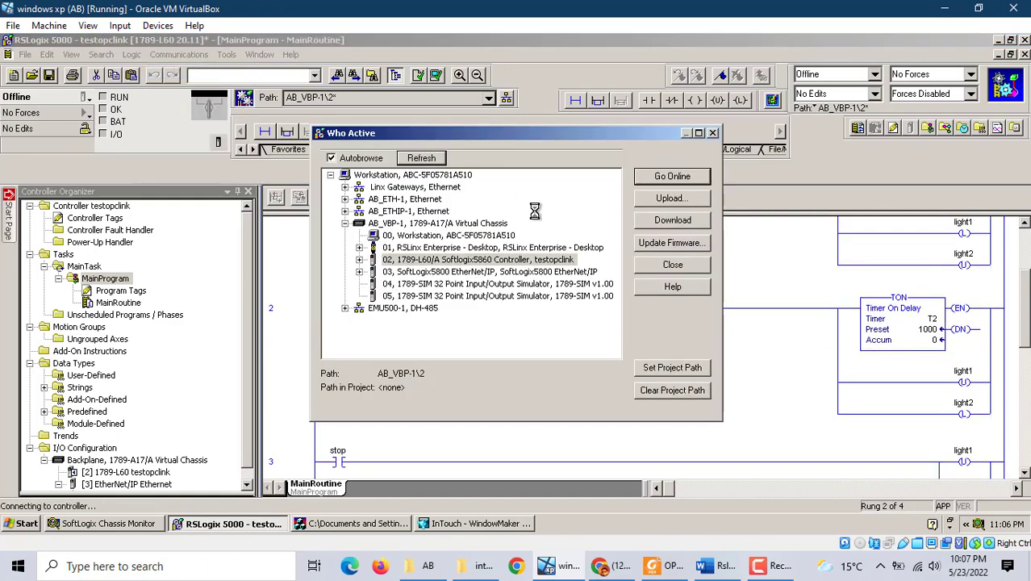
click(670, 223)
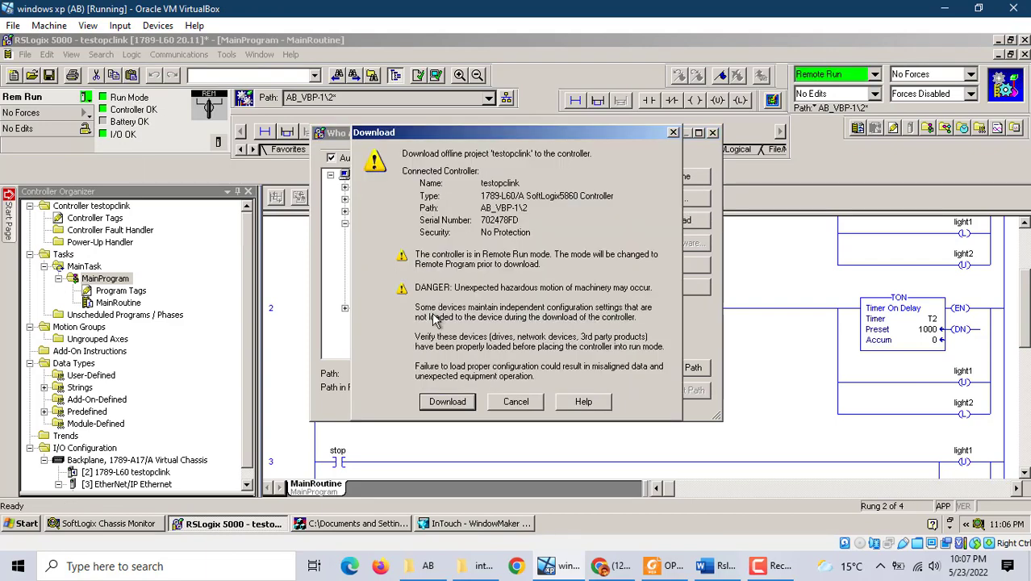
click(450, 403)
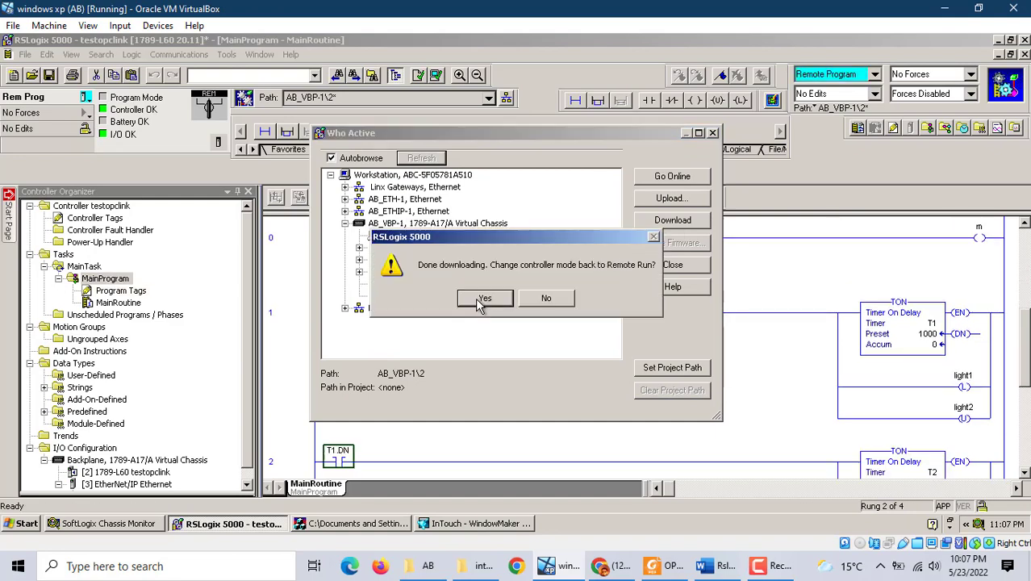
click(476, 305)
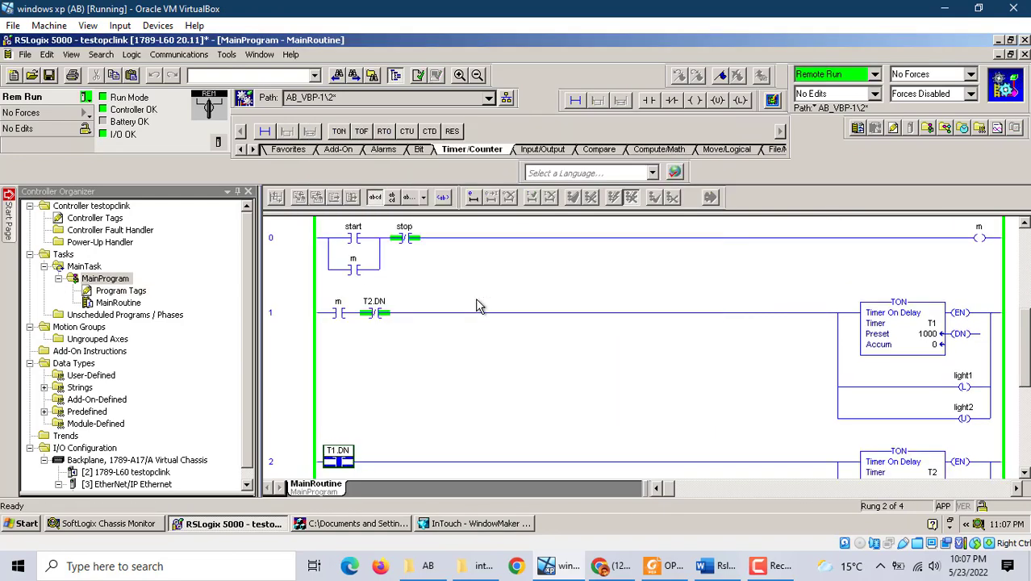
Toggle the start bit on rung 0 and monitor the timer and light rungs of MainRoutine.
right_click(352, 245)
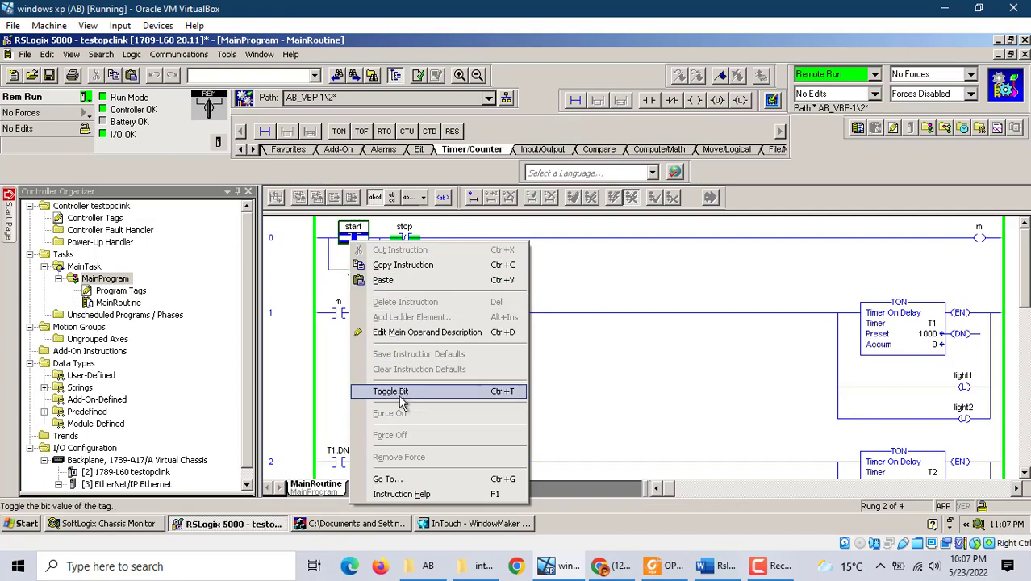
click(379, 390)
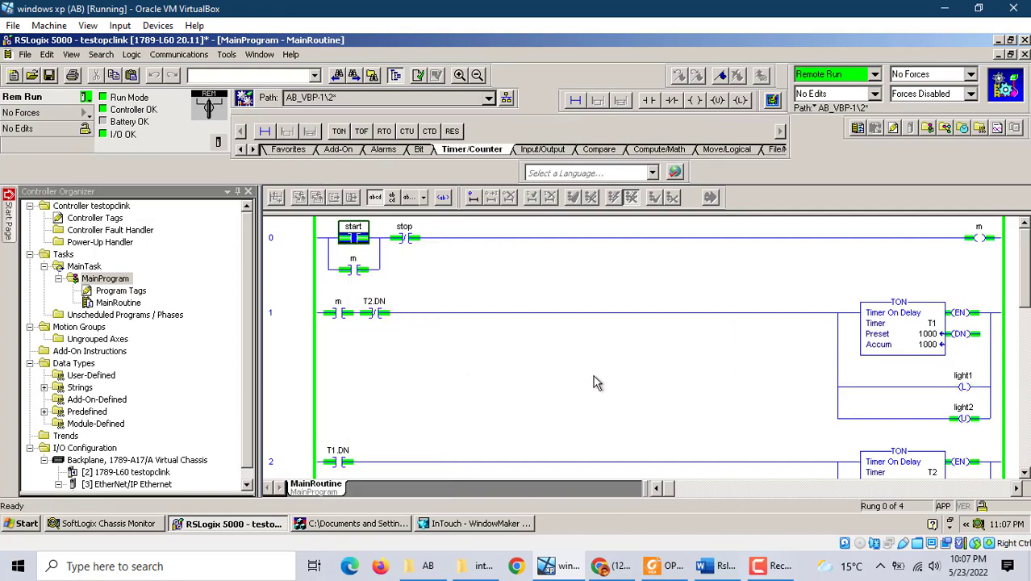
scroll(594, 383, down, 1)
scroll(597, 382, up, 1)
scroll(598, 382, down, 6)
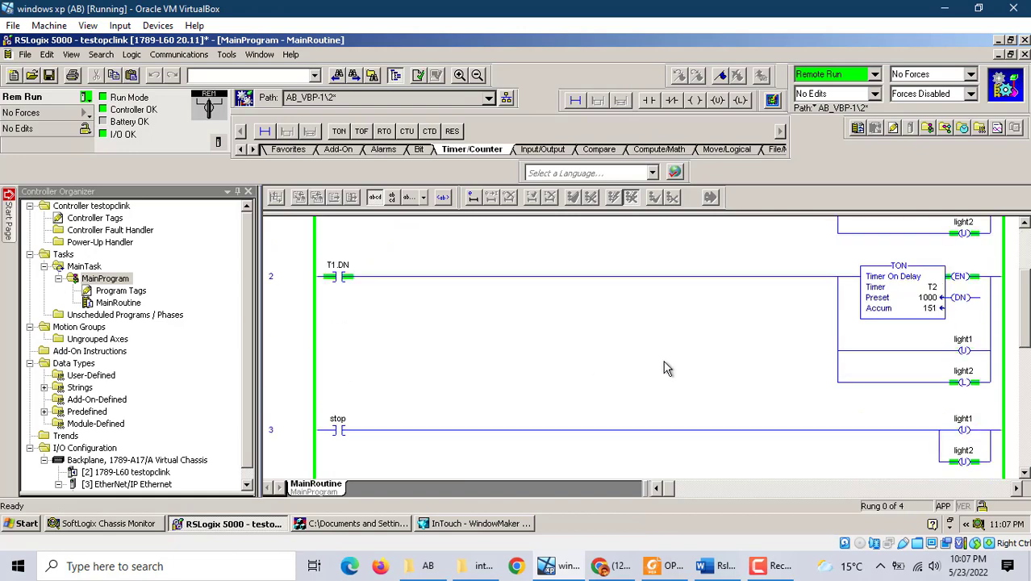
Launch RSLinx Classic from the virtual machine's desktop and leave RSLogix 5000 minimized.
click(998, 41)
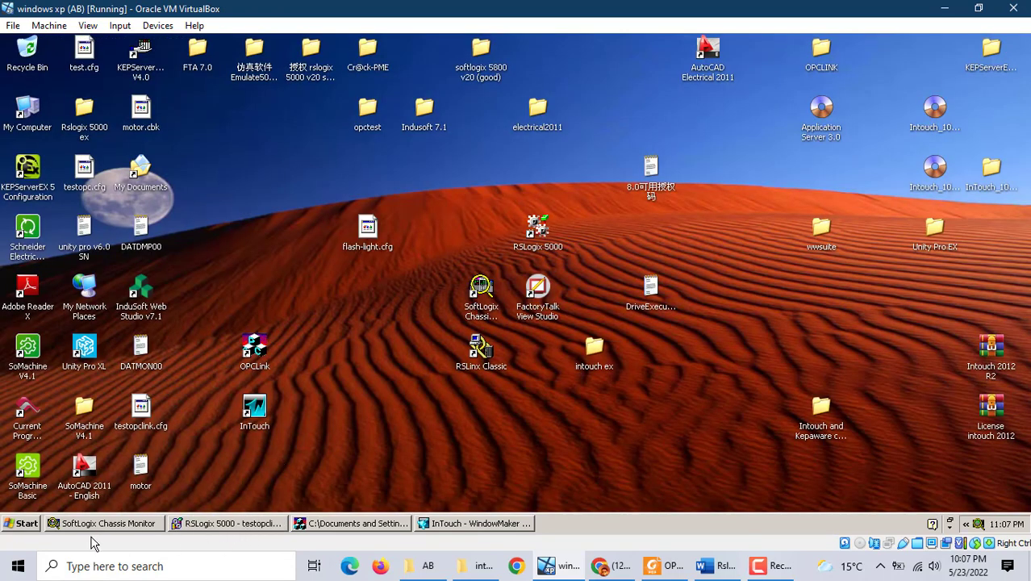
double_click(493, 364)
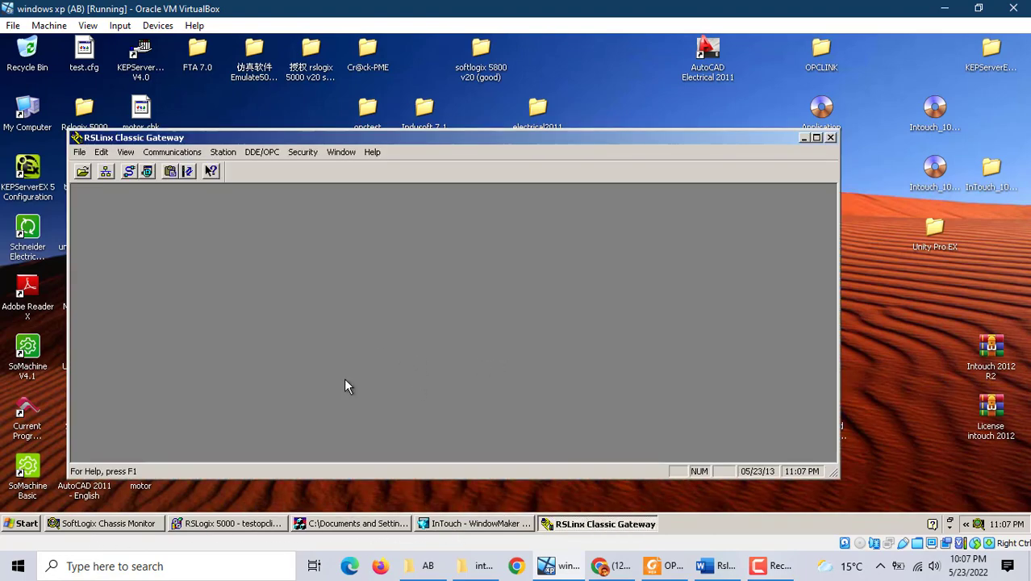
click(226, 524)
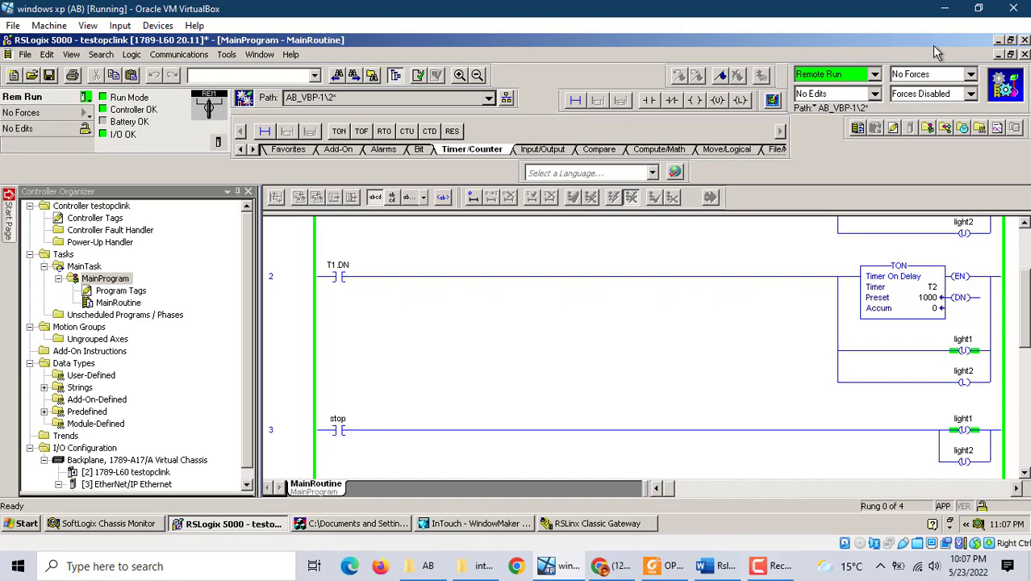
click(997, 40)
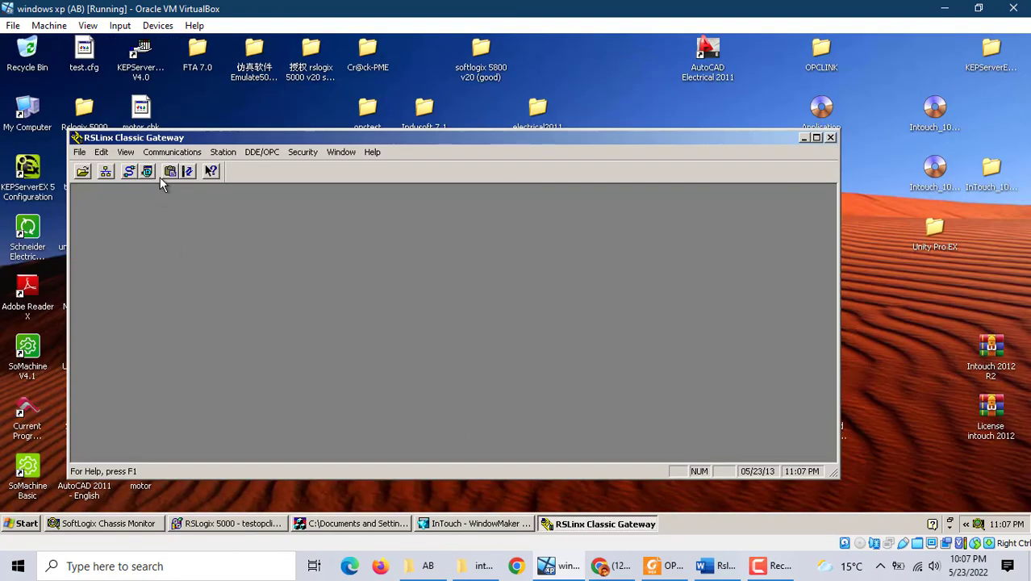
Check the testopclink topic's controller data source in the DDE/OPC topic configuration, and close RSLinx Classic.
click(265, 155)
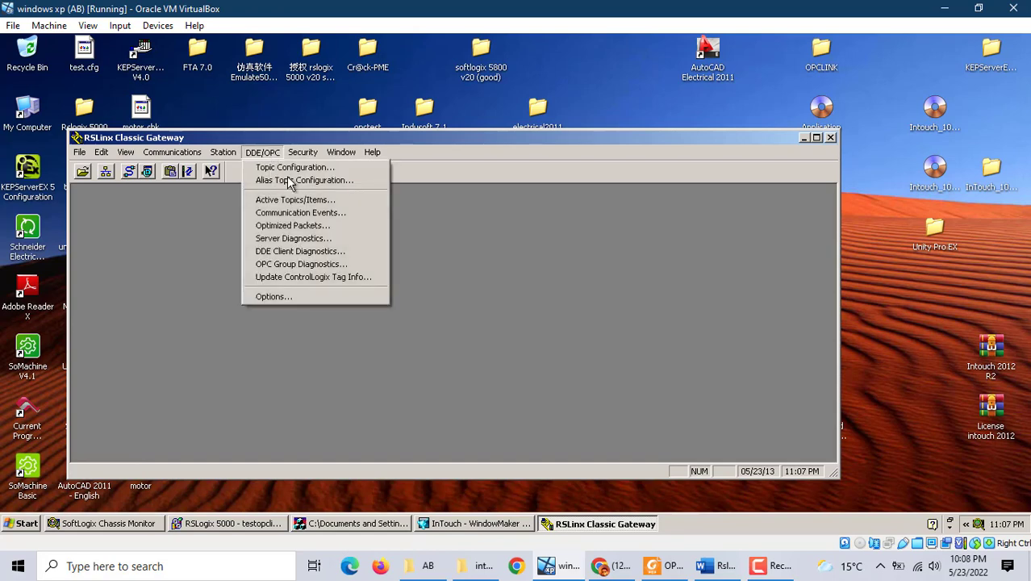
click(288, 168)
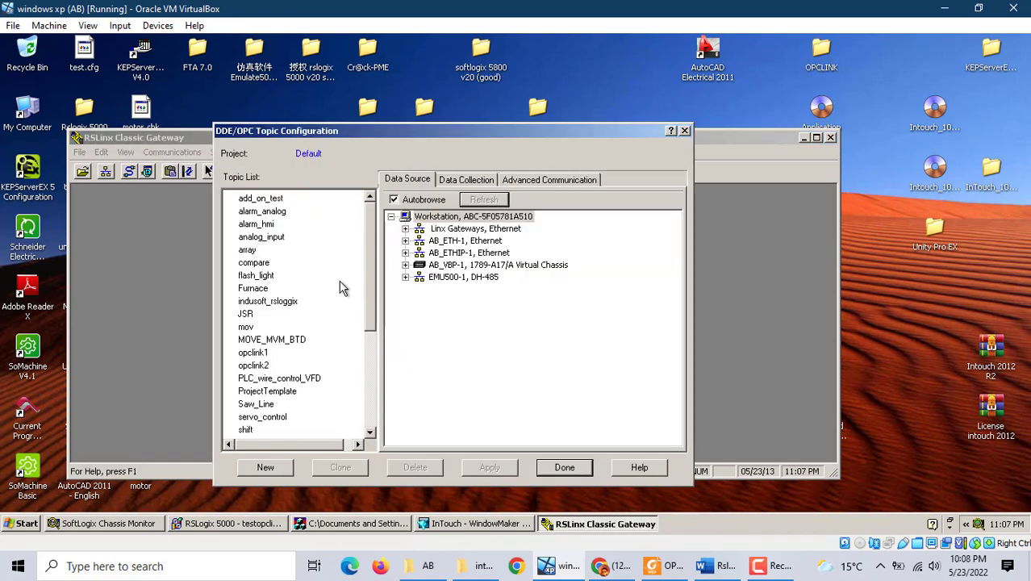
click(368, 357)
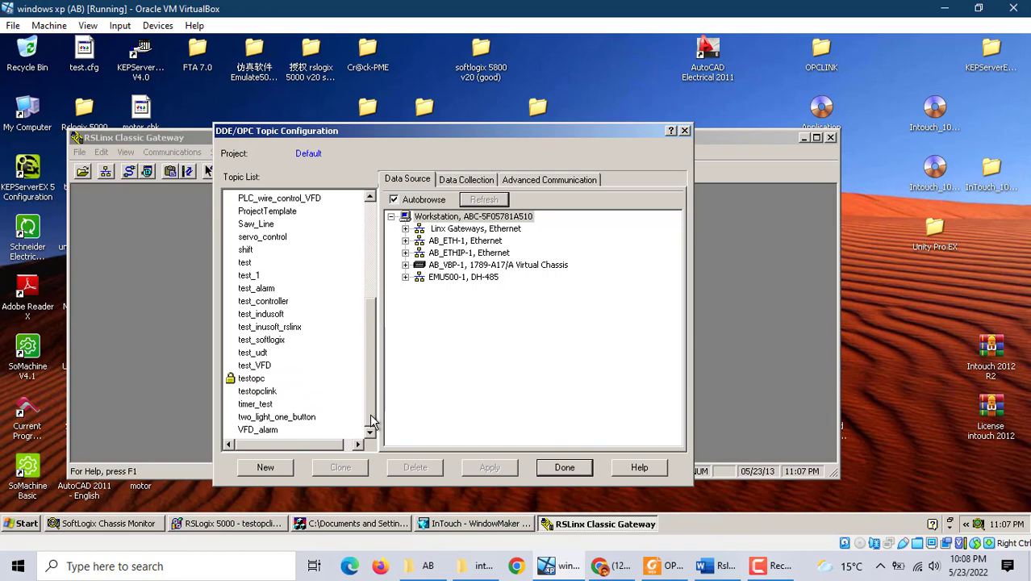
click(255, 394)
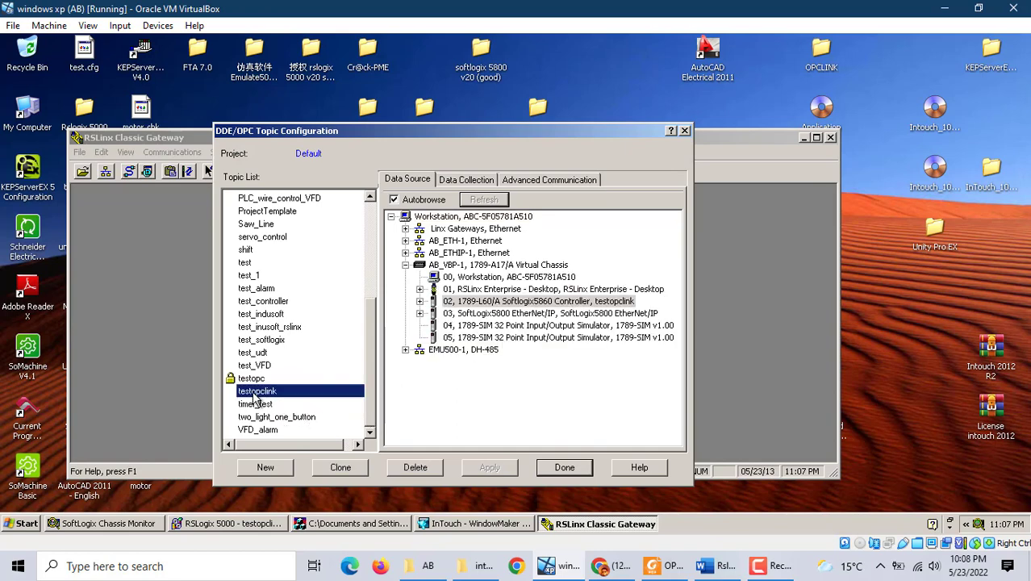
click(547, 303)
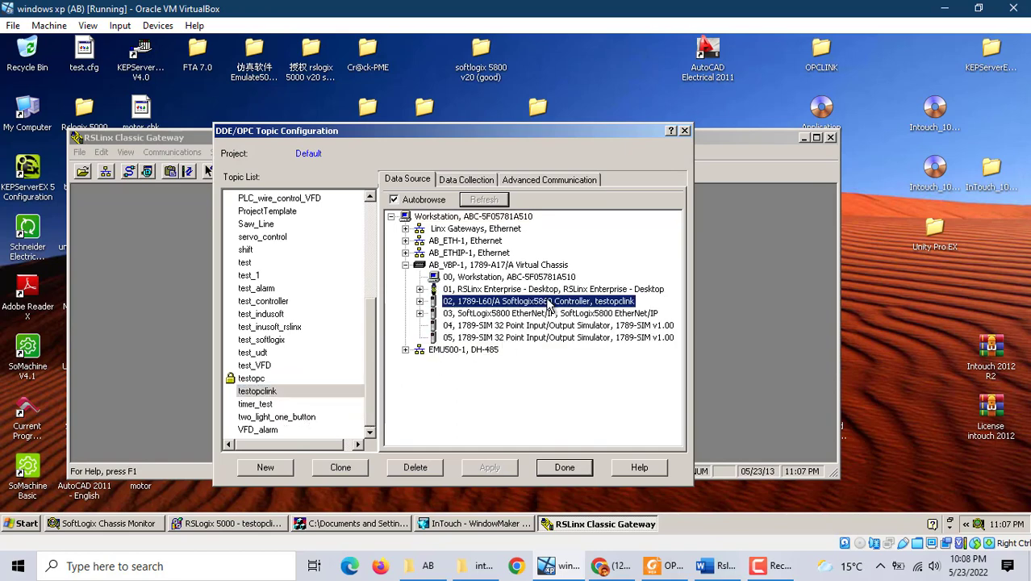
click(267, 393)
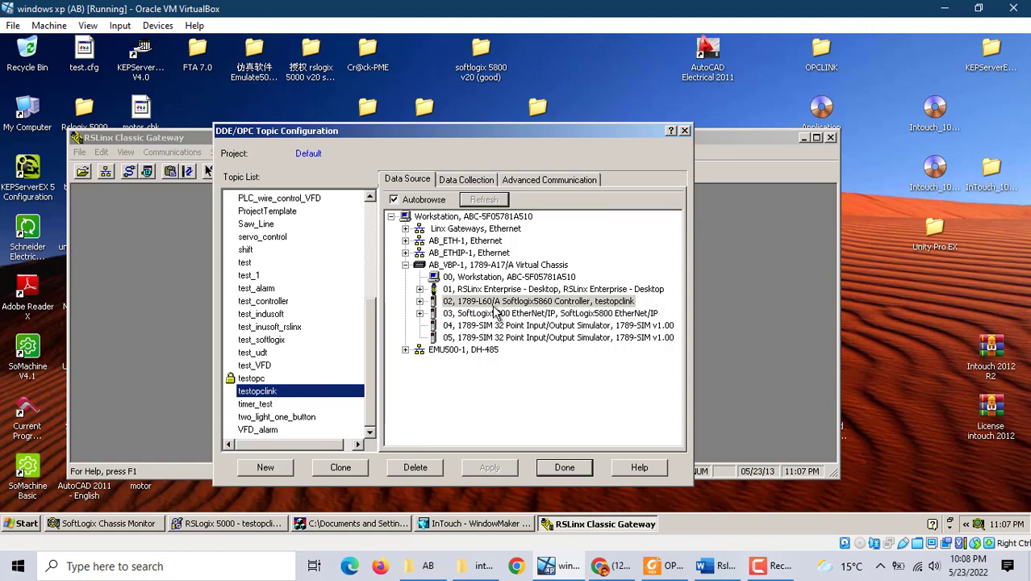
click(566, 470)
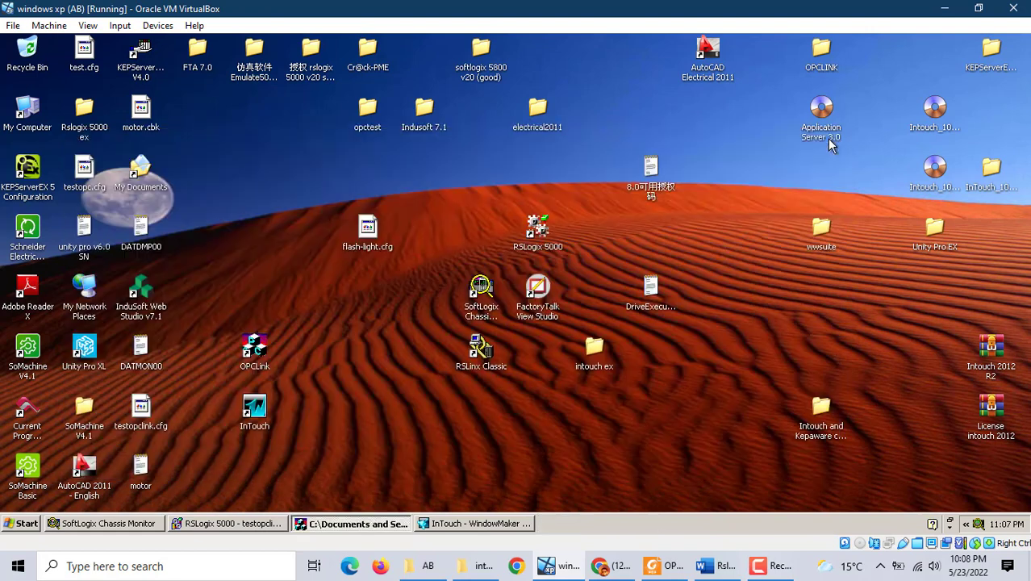
click(830, 138)
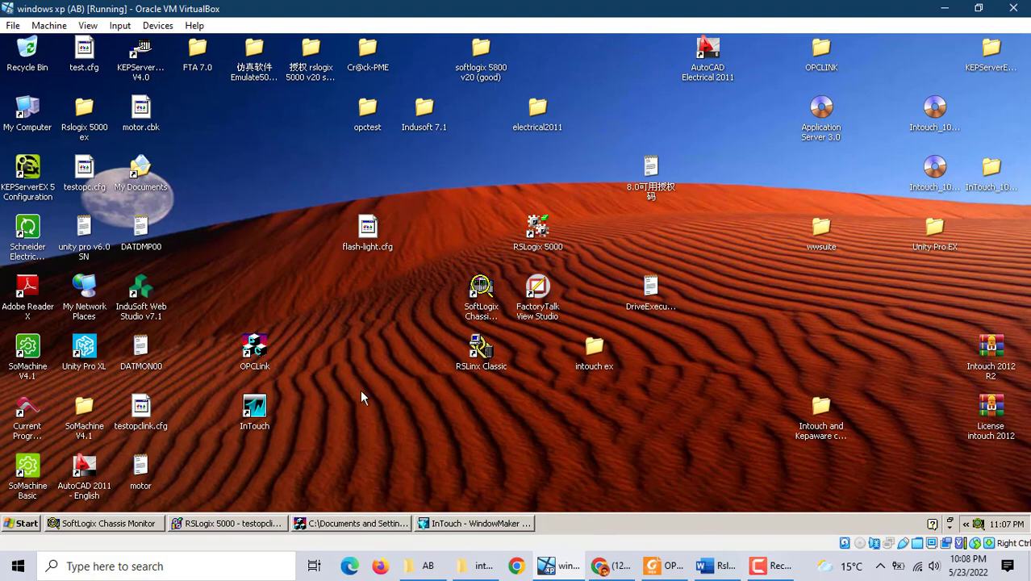
Open OPCLink and clear the loaded testopclink.cfg configuration to start a new one.
double_click(256, 361)
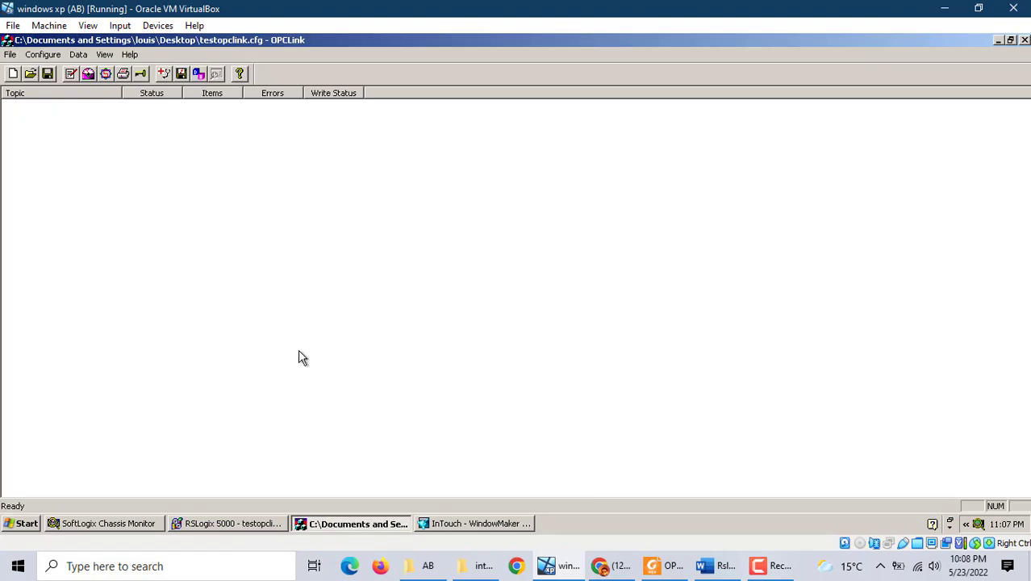
click(13, 74)
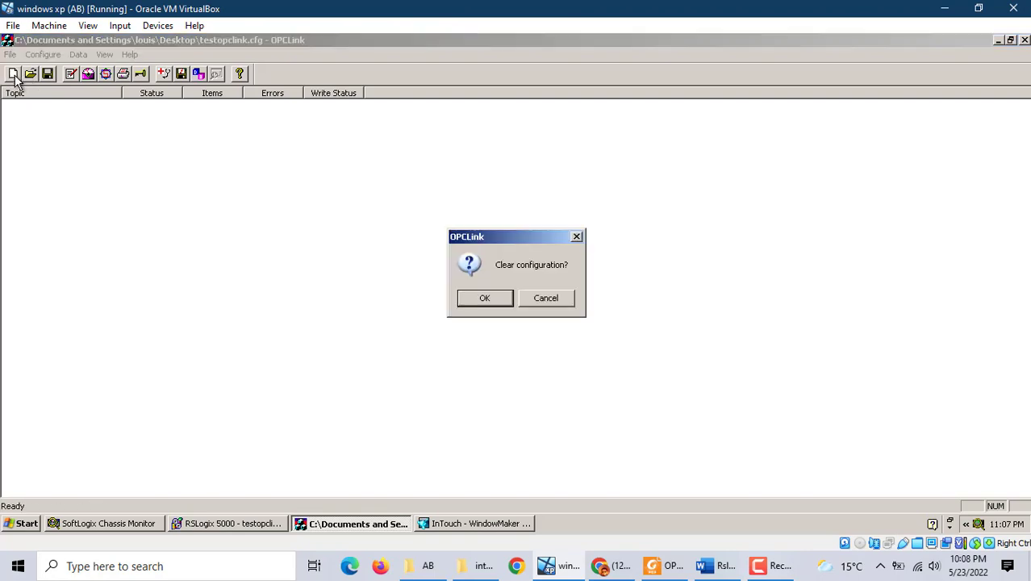
click(495, 301)
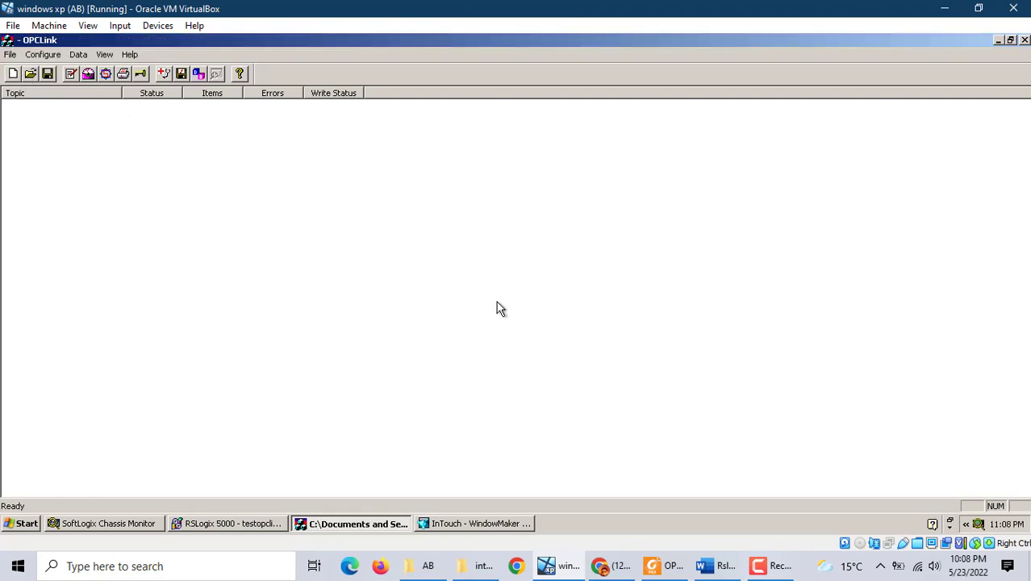
Define a new OPCLink topic named testopclink that uses RSLinx OPC Server as its OPC server.
click(41, 55)
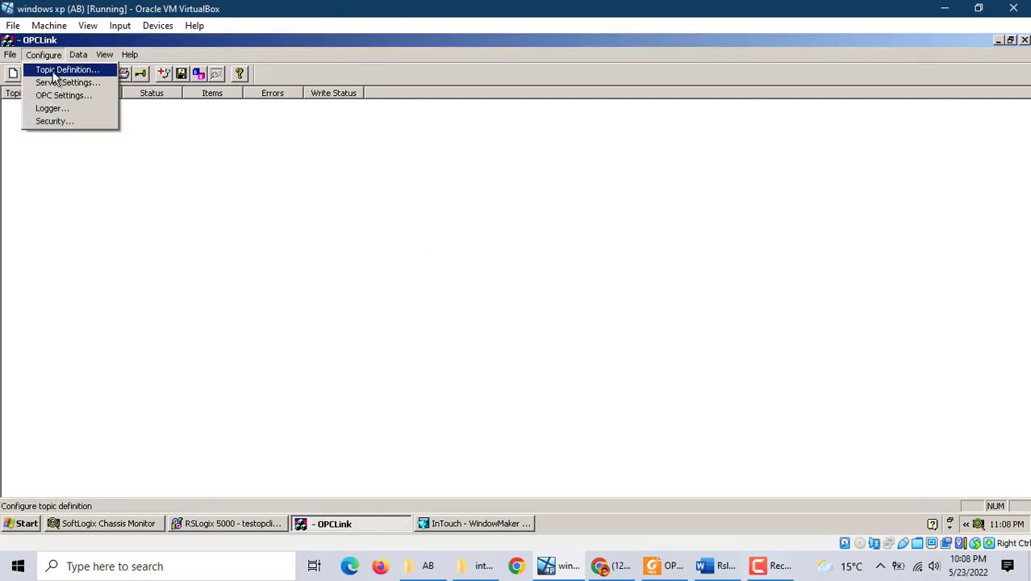
click(54, 75)
click(622, 250)
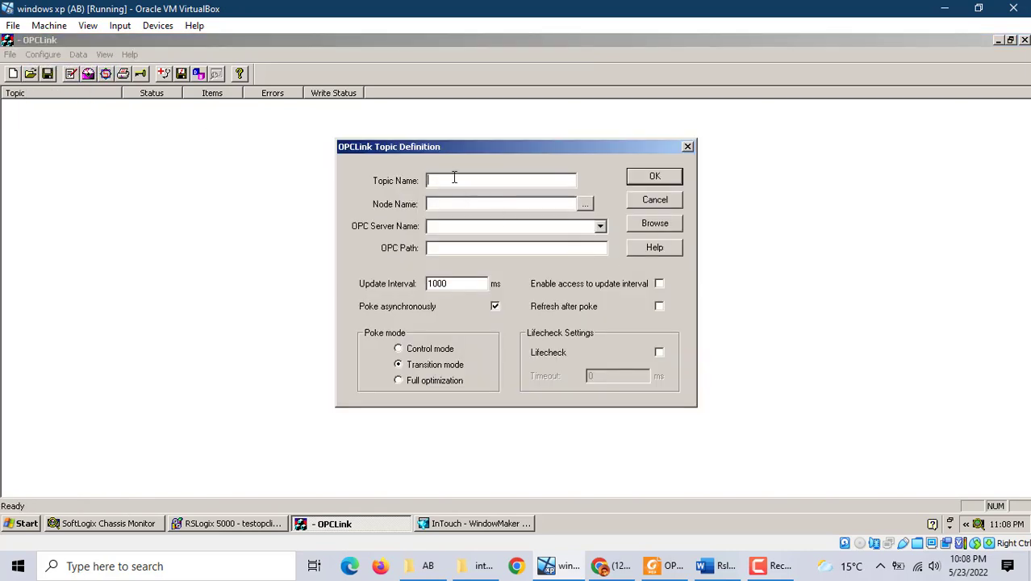
text(testopclink)
click(600, 227)
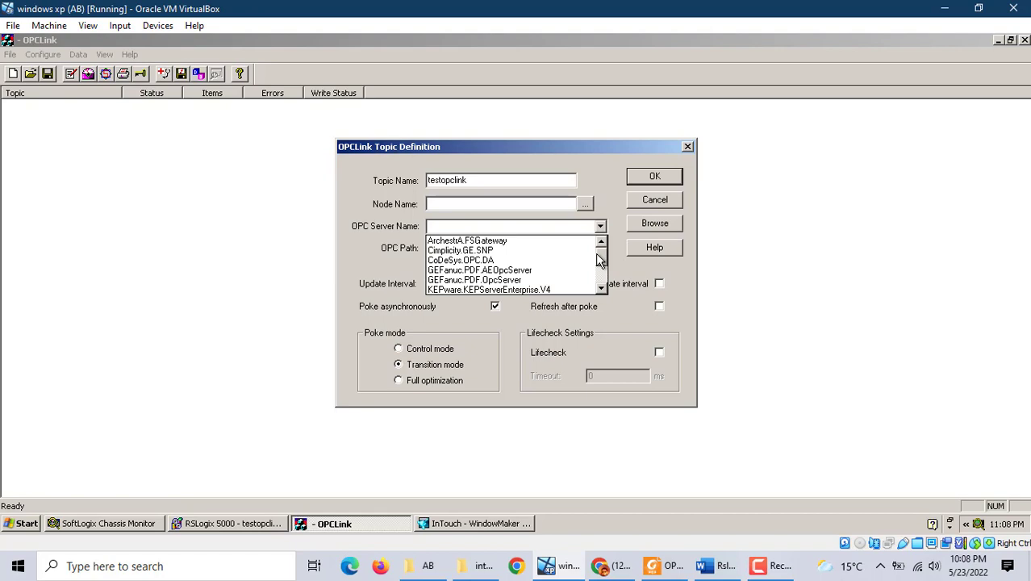
drag(598, 259, 599, 281)
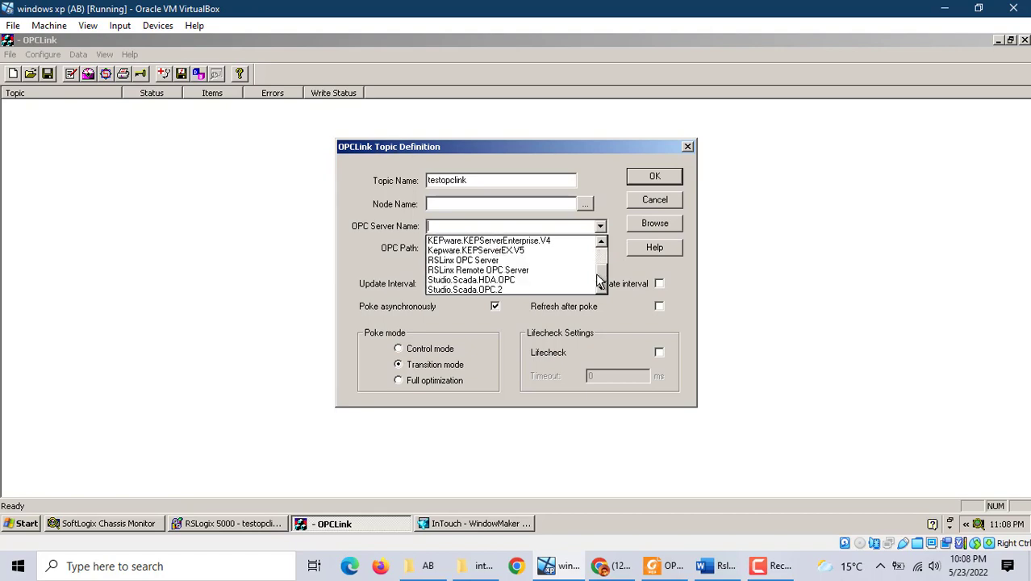
click(497, 261)
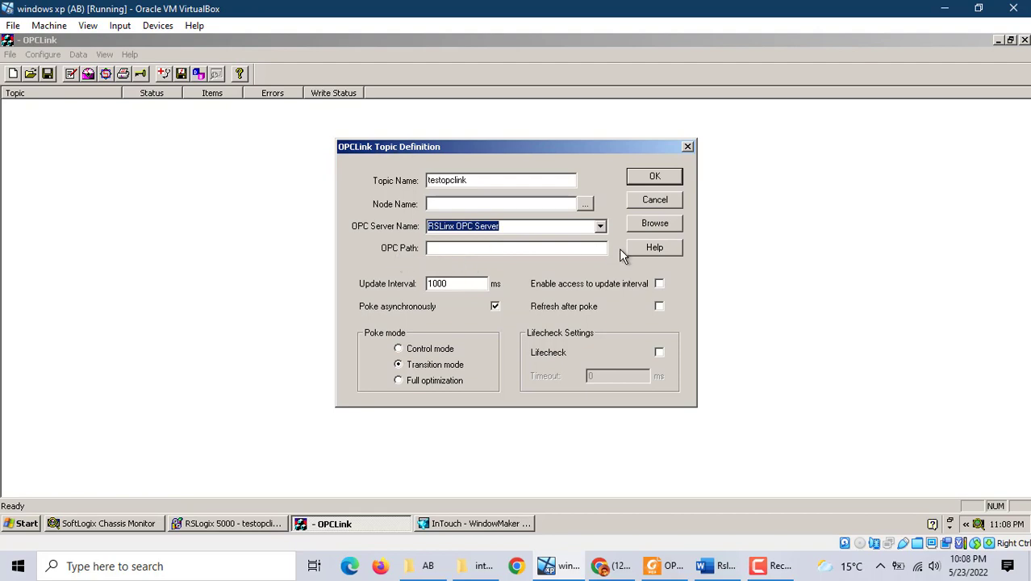
Browse the OPC server's items and pick the Online branch of testopclink as the OPC path.
click(654, 228)
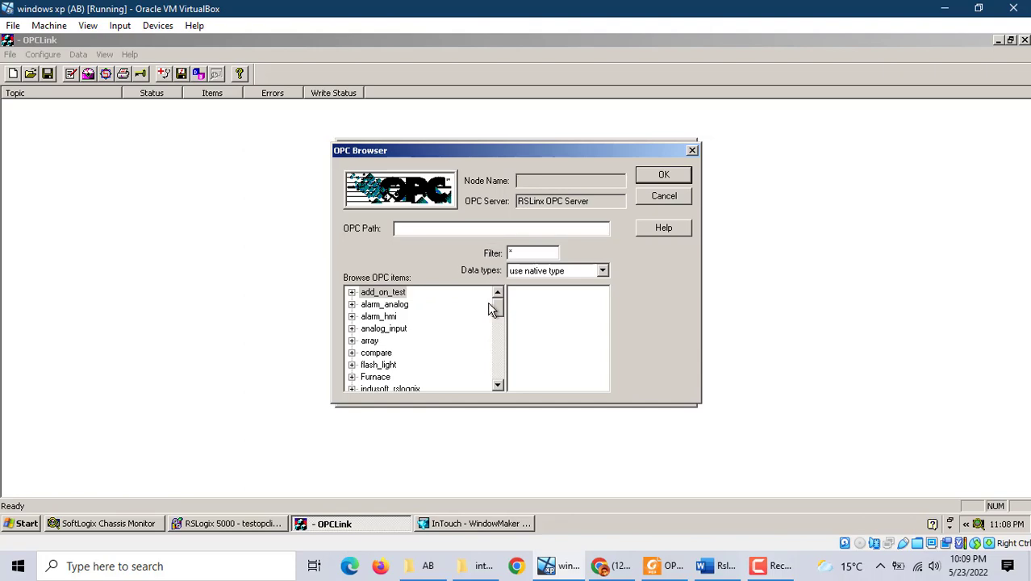
mouse_move(492, 302)
mouse_down()
mouse_move(490, 364)
mouse_move(488, 291)
mouse_up()
scroll(429, 342, down, 4)
scroll(428, 323, up, 4)
scroll(428, 361, down, 5)
mouse_move(497, 371)
mouse_down()
mouse_move(498, 351)
mouse_move(499, 383)
mouse_up()
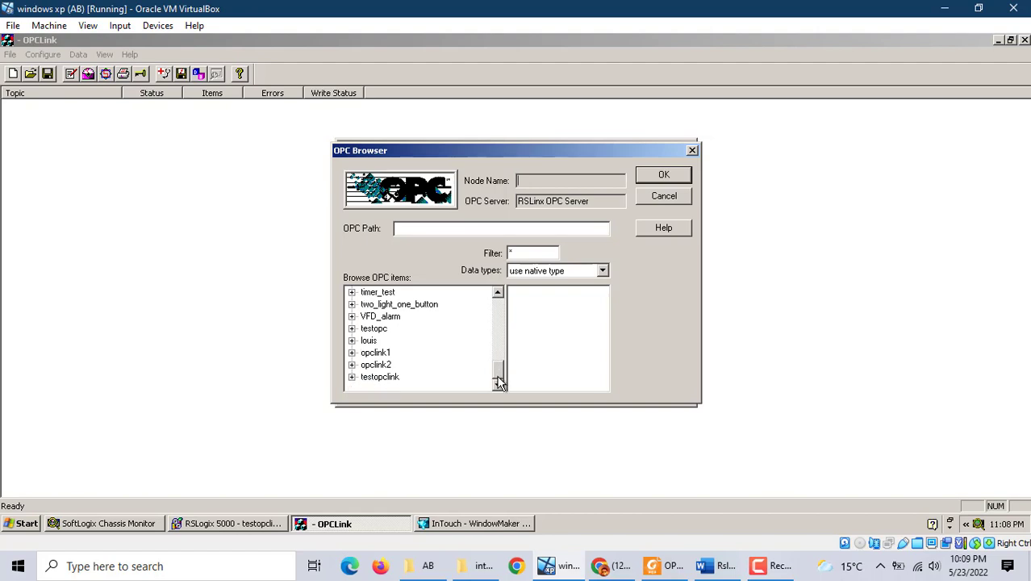
click(384, 379)
click(352, 377)
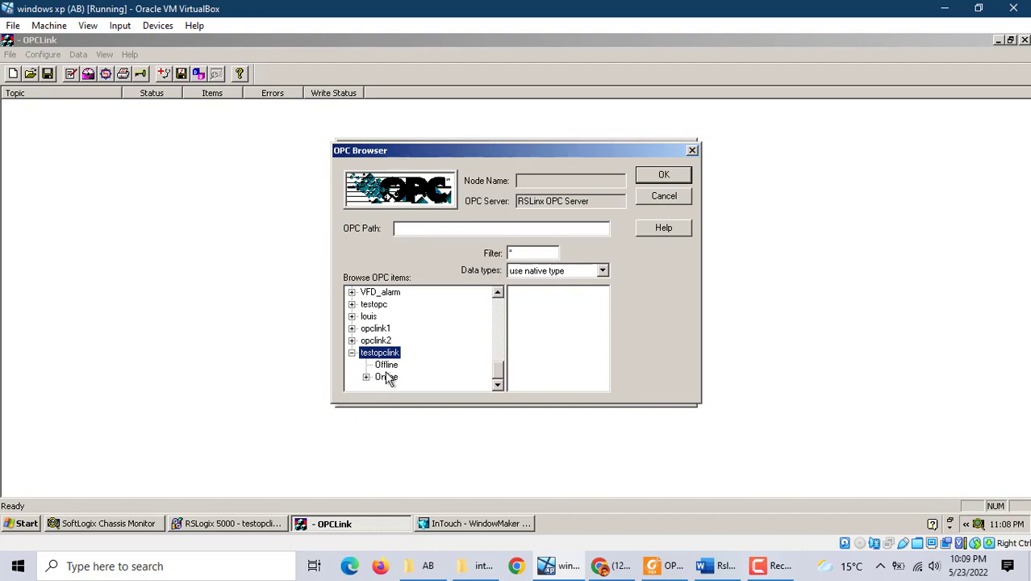
click(384, 378)
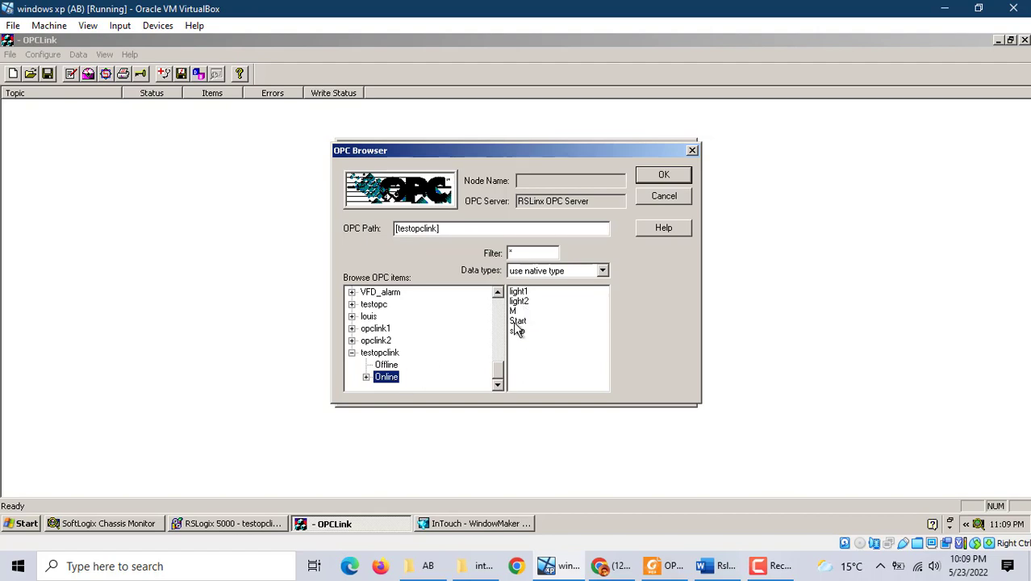
Check the items under testopclink's Online branch, including Program:MainProgram, then reselect Online and accept the path and topic definition.
click(366, 378)
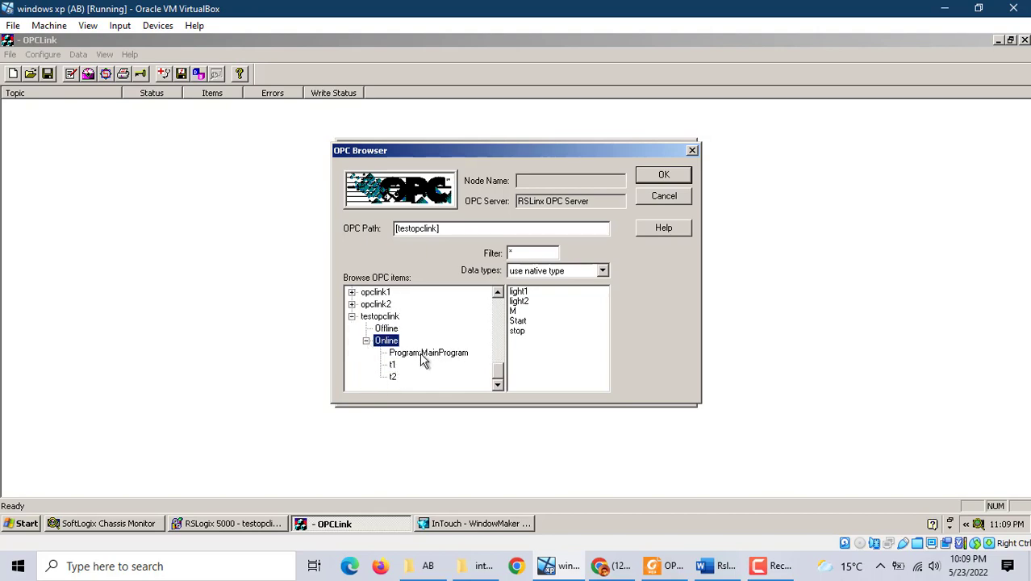
click(421, 353)
click(382, 342)
click(674, 176)
click(669, 176)
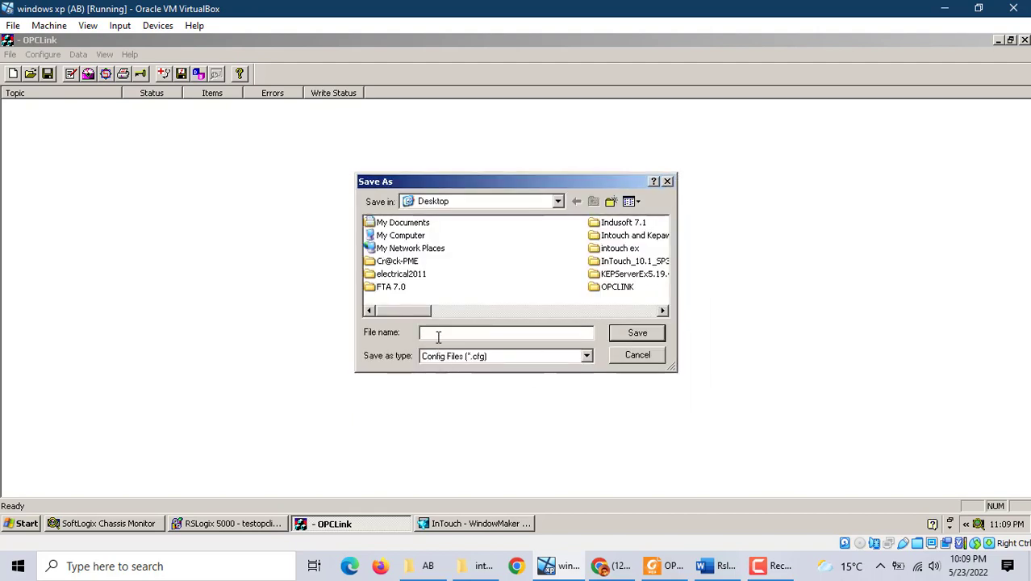
Save the configuration to the Desktop as testopclink.cfg, overwriting the existing file, and finish the topic definition.
text(test)
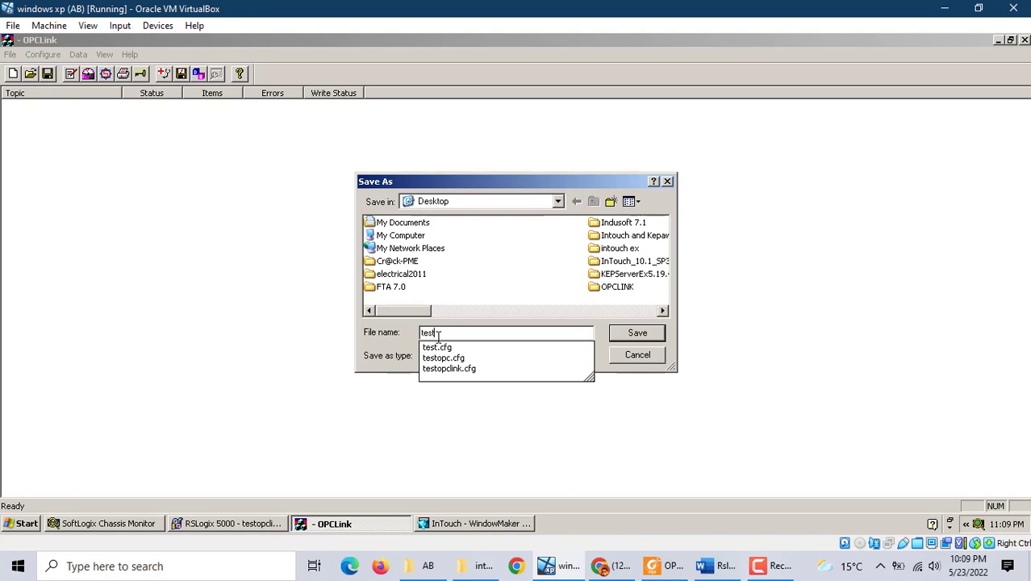
text(opclink.cfg)
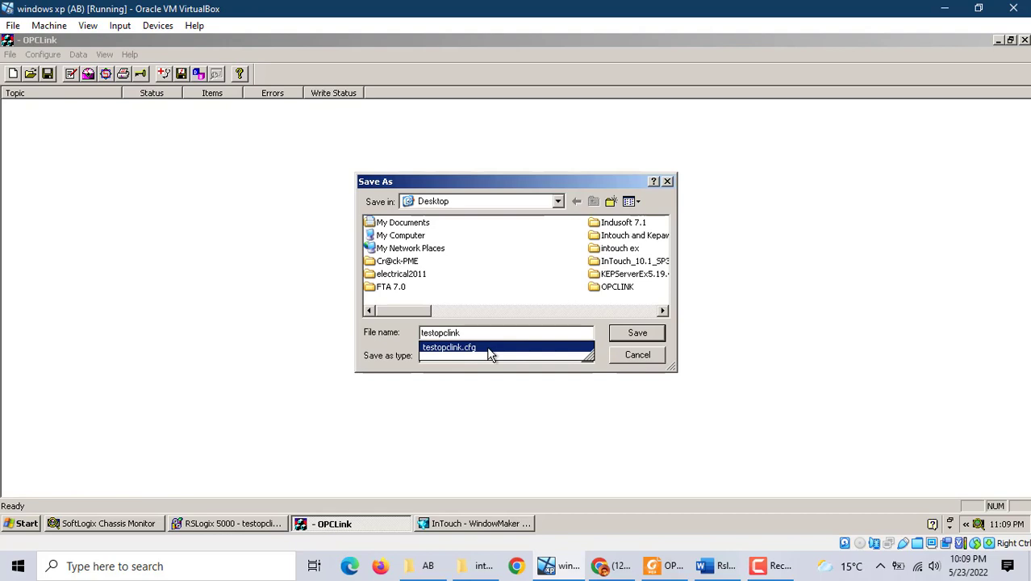
click(490, 355)
click(621, 333)
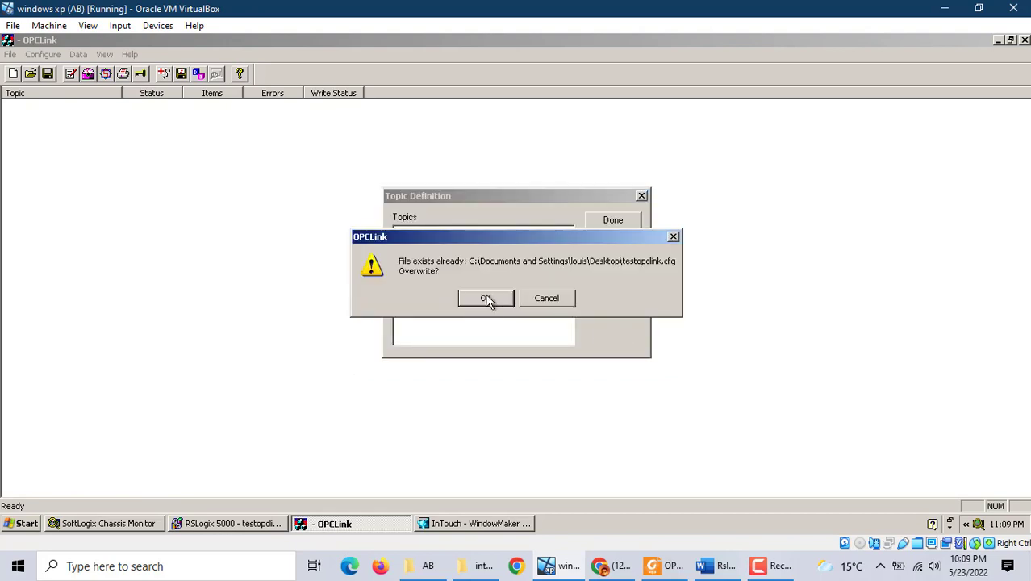
click(486, 298)
click(612, 220)
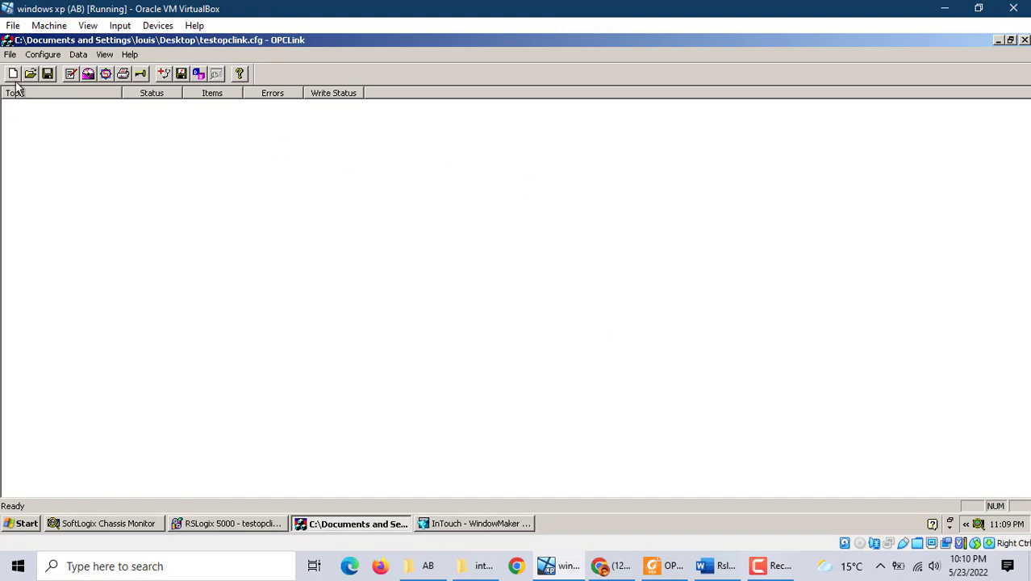
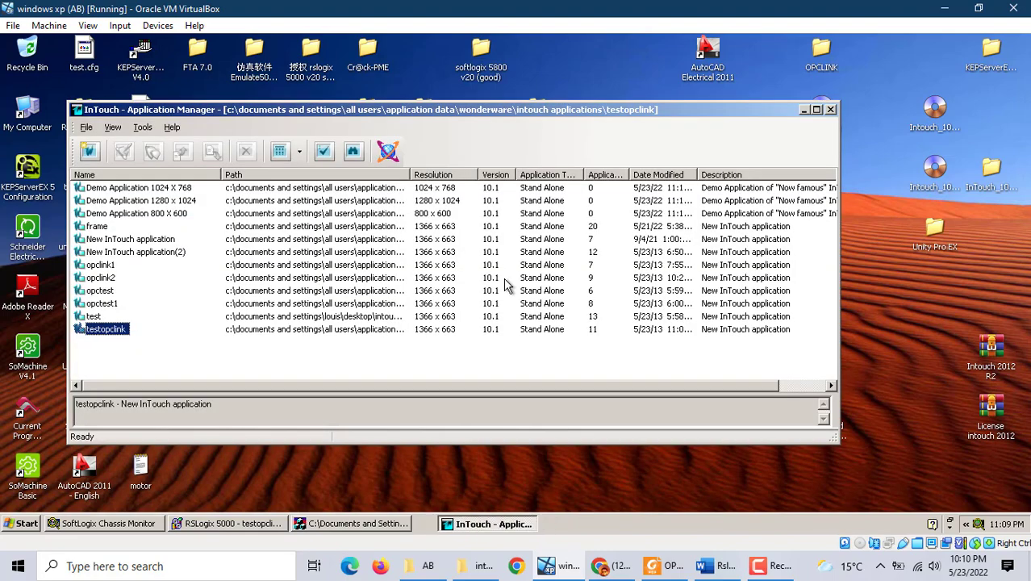
In InTouch Application Manager, create an application in the directory link with the default name, and open it in WindowMaker.
click(89, 152)
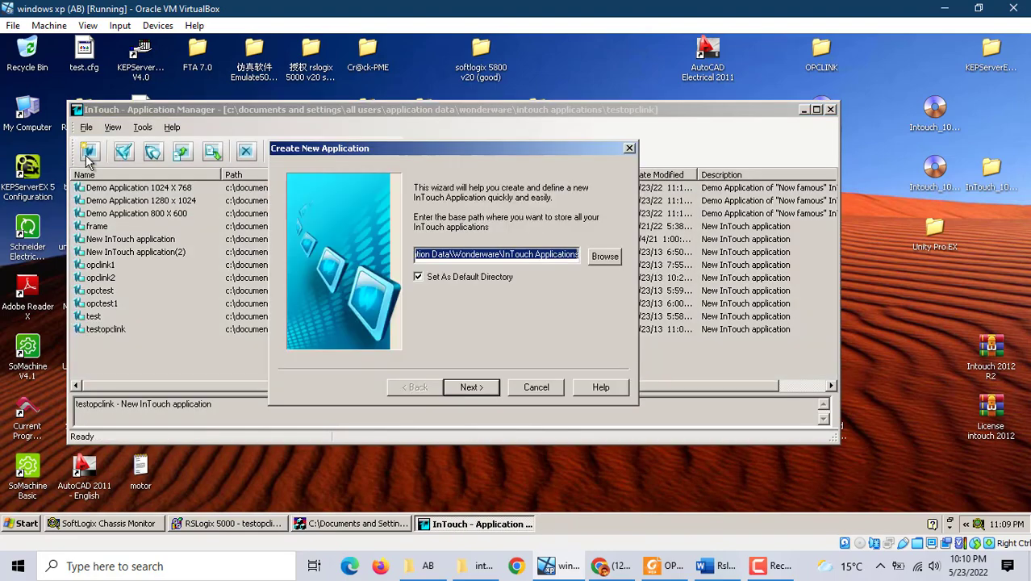
click(470, 387)
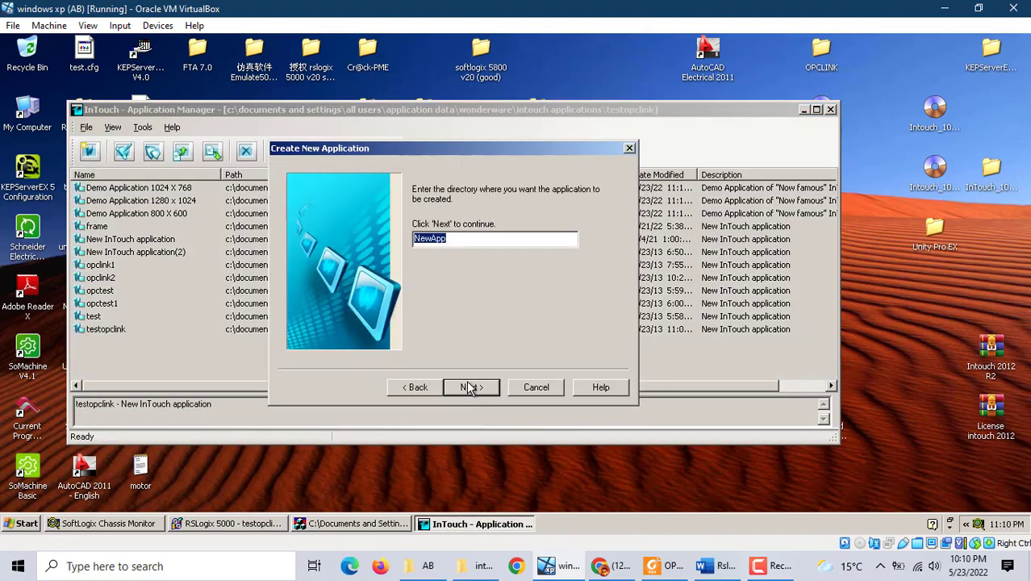
click(471, 388)
click(466, 297)
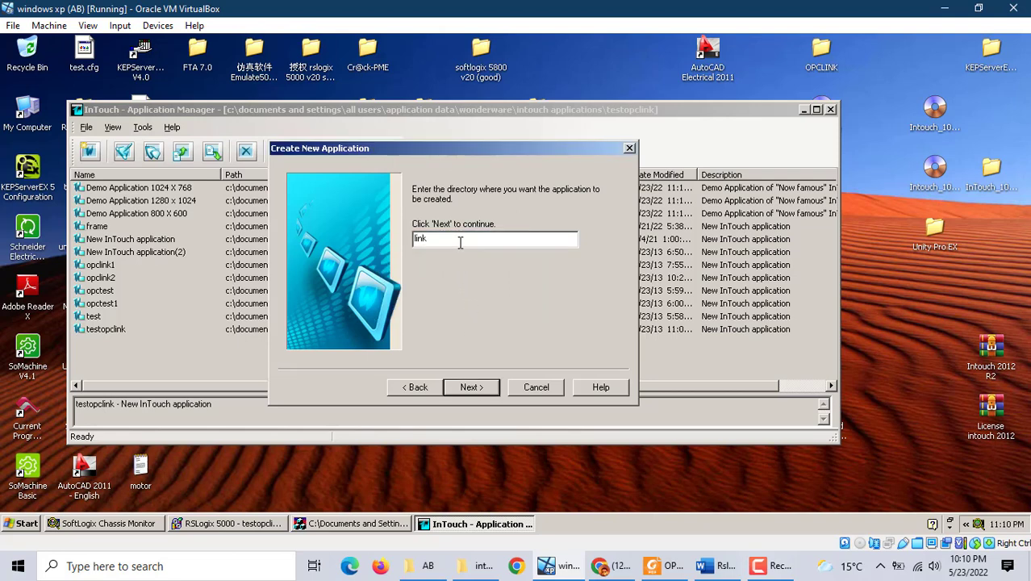
text(link)
click(482, 387)
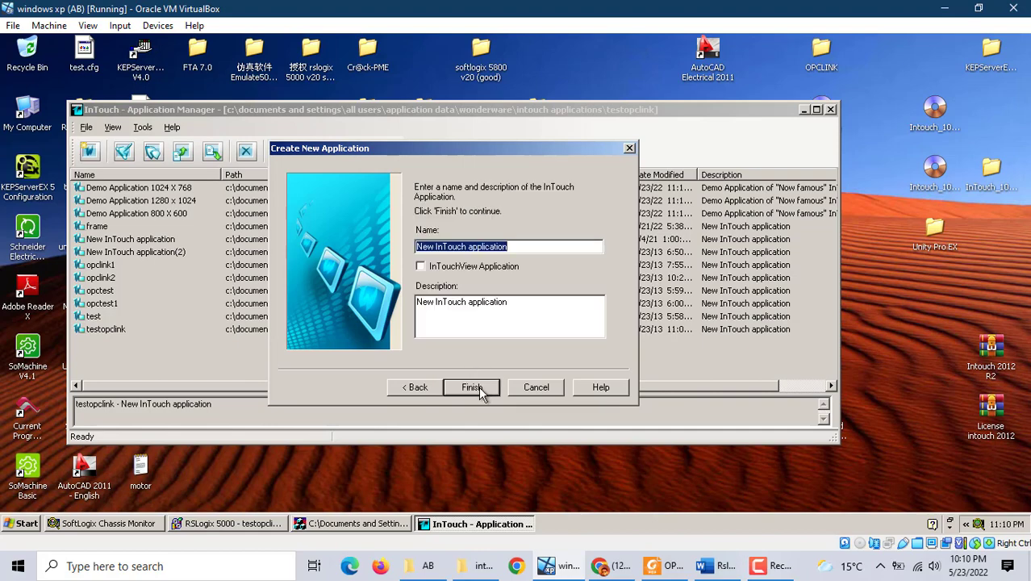
click(472, 387)
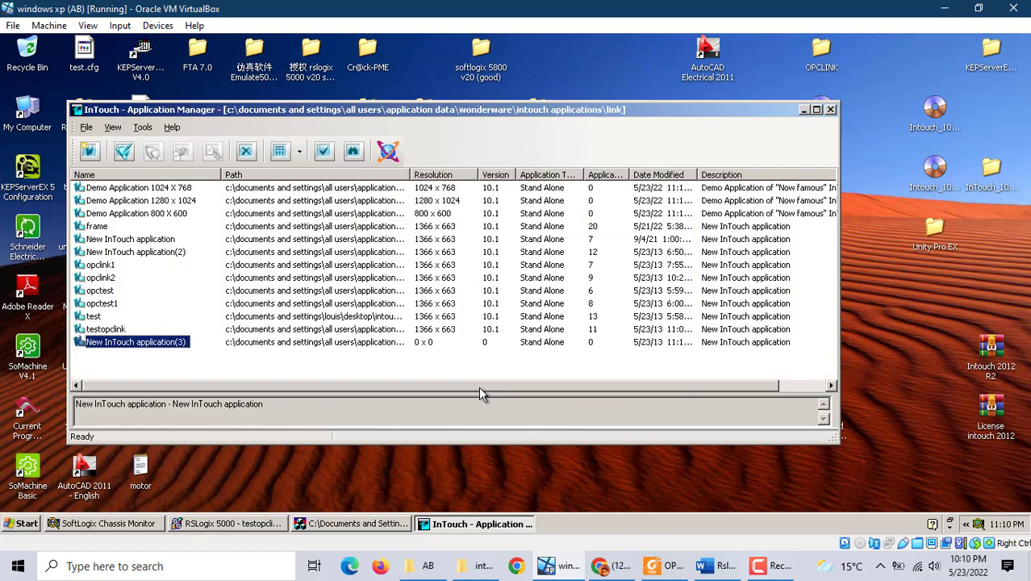
double_click(150, 344)
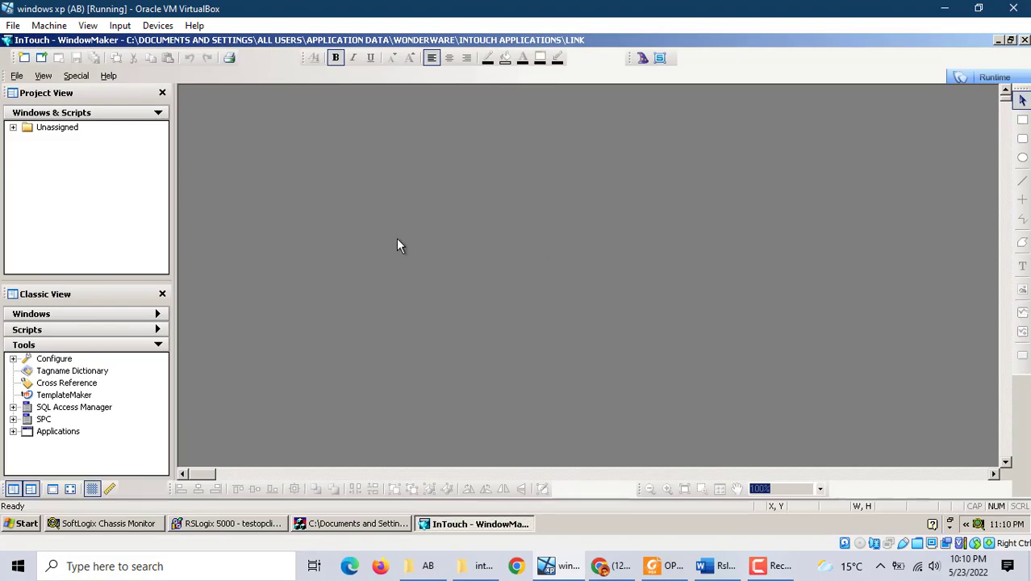
Create a window named opclink under Unassigned and enlarge it by its lower-right corner.
double_click(24, 129)
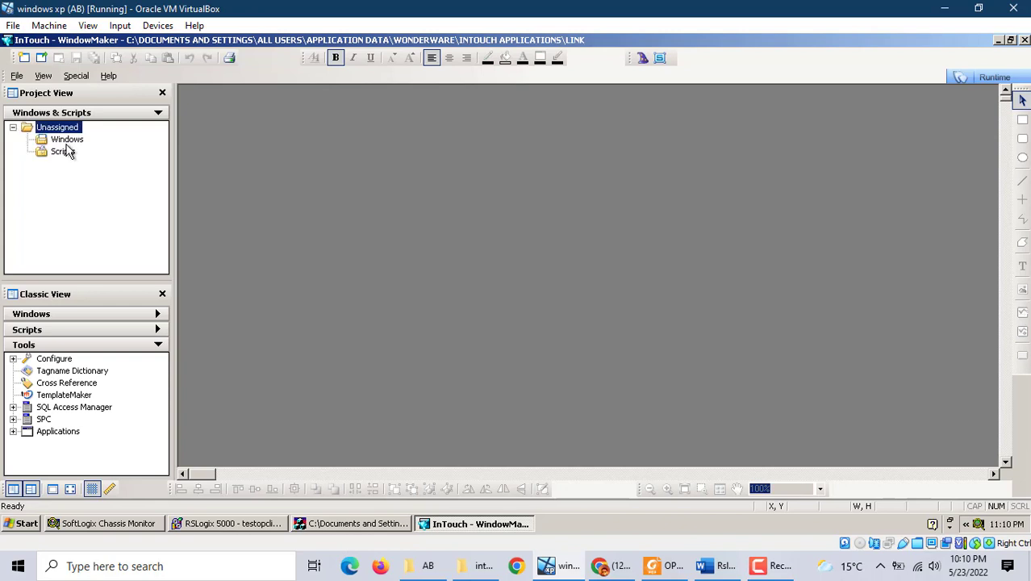
right_click(67, 145)
click(106, 166)
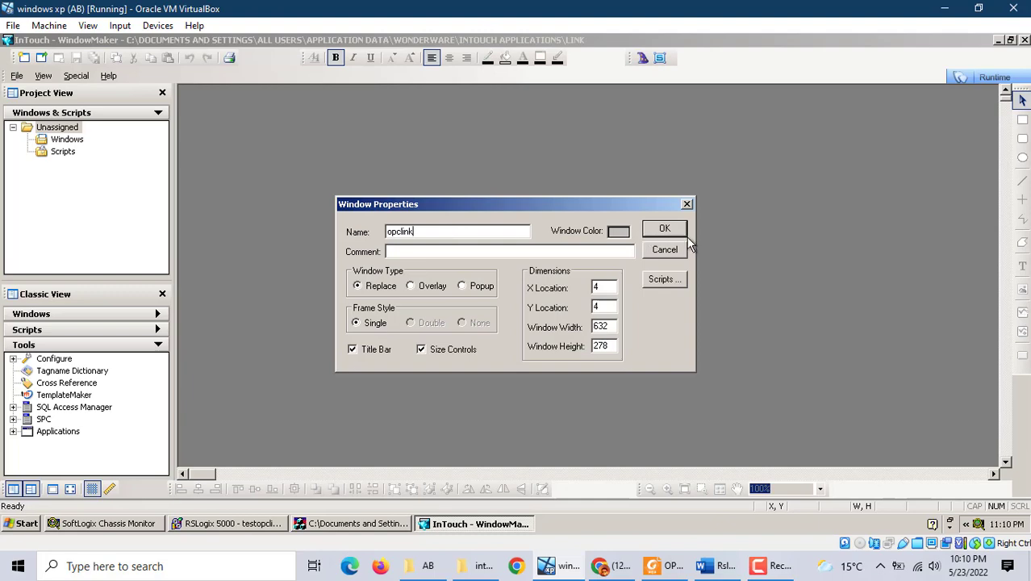
click(664, 229)
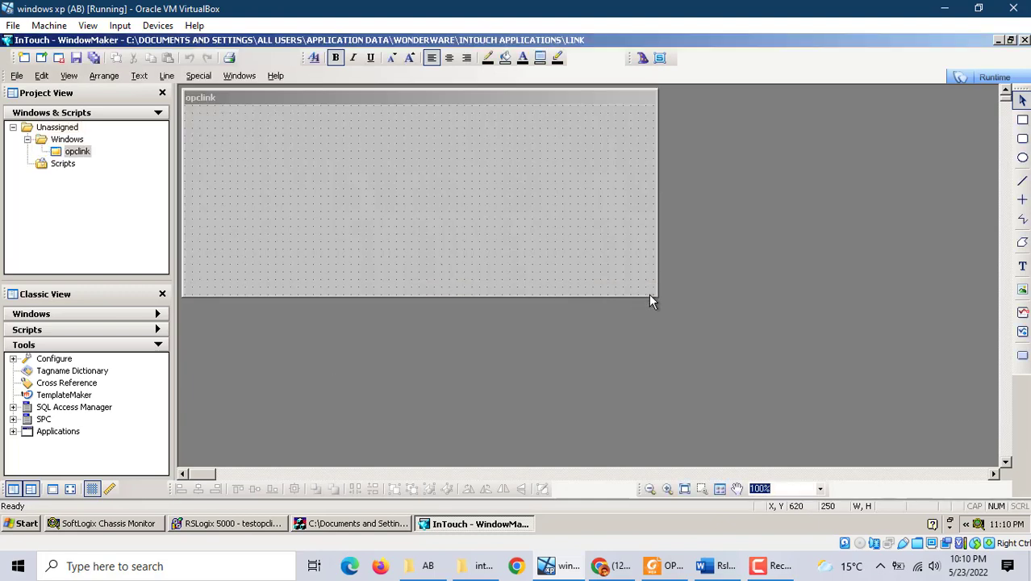
drag(656, 293, 769, 352)
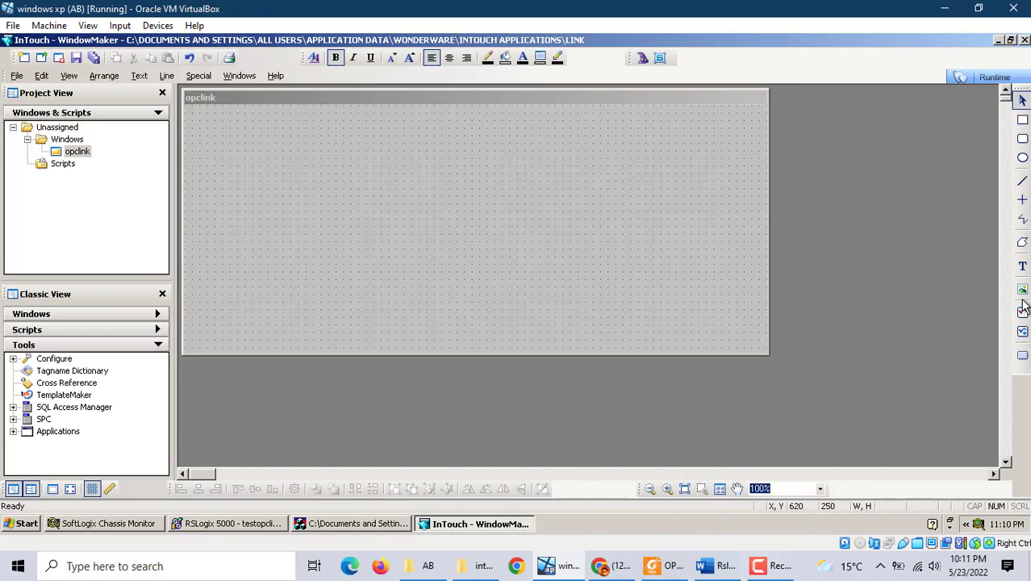
Draw a button about 90 by 40 in the upper-left area of the opclink window and duplicate it below.
click(1022, 355)
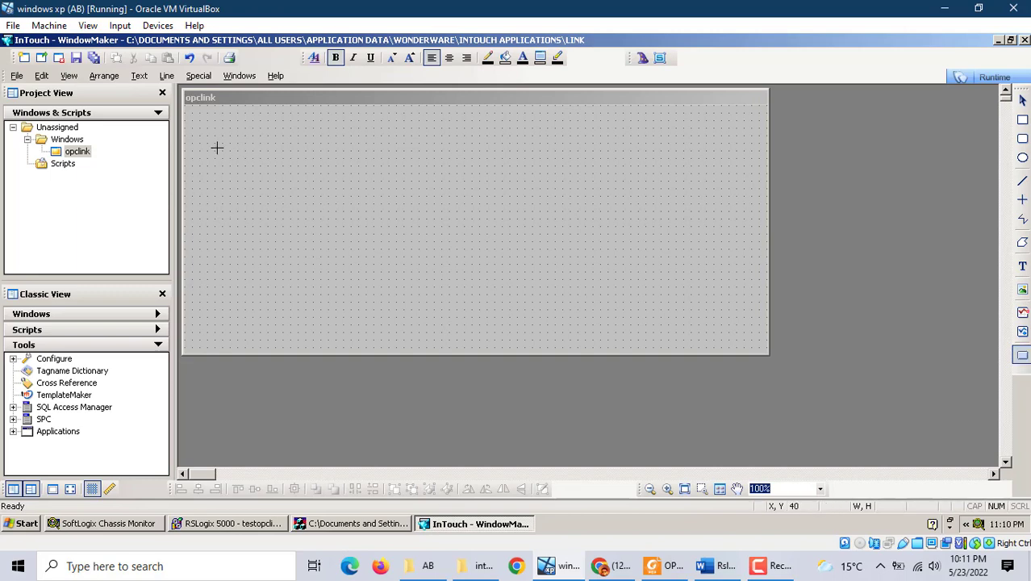
mouse_move(215, 143)
mouse_down()
mouse_move(284, 172)
mouse_move(262, 228)
mouse_move(246, 234)
mouse_up()
right_click(254, 161)
click(305, 197)
Place a Circular Light from the Lights wizards beside the upper button, at about X 260, Y 60.
click(640, 60)
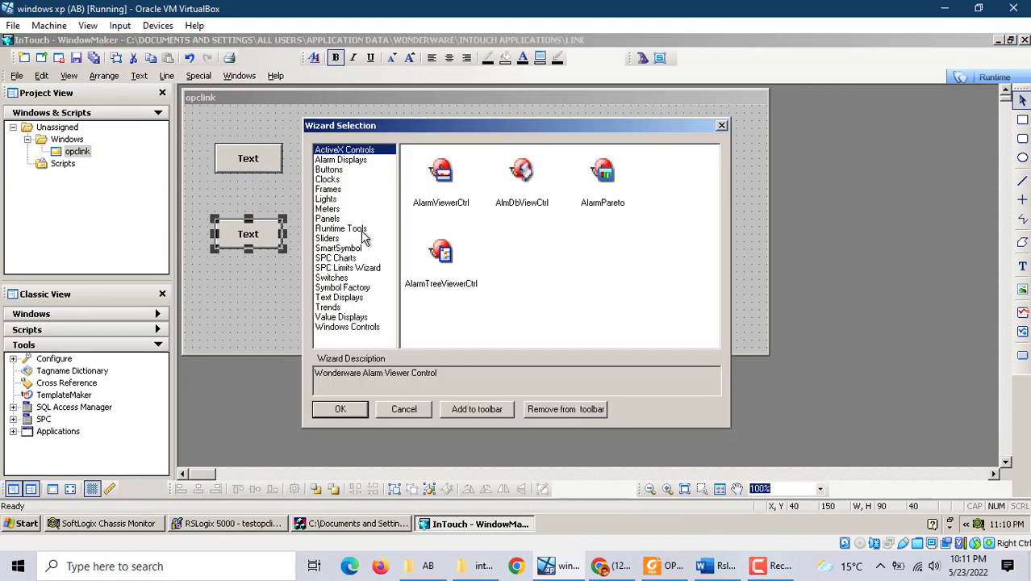
click(325, 200)
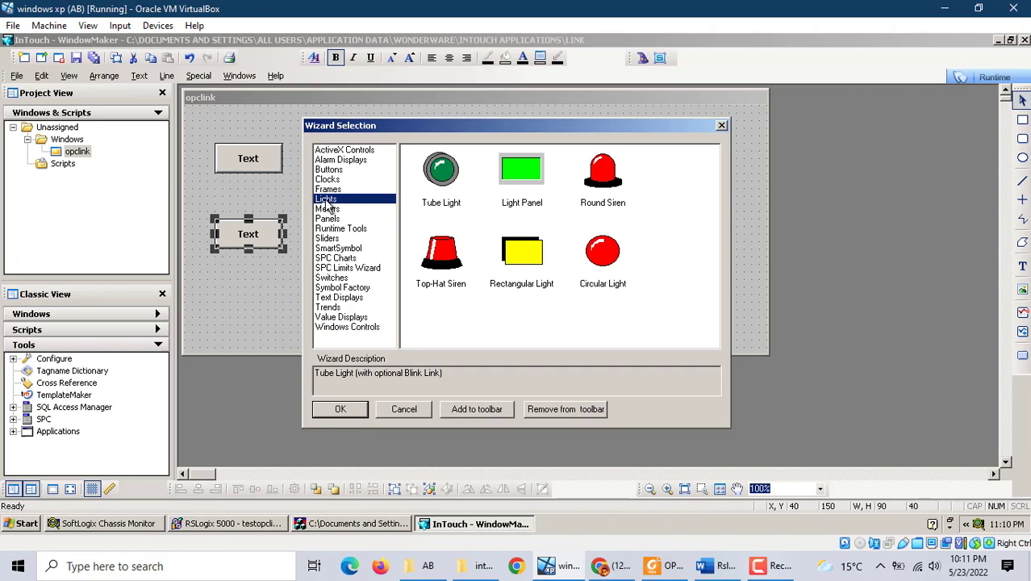
click(605, 258)
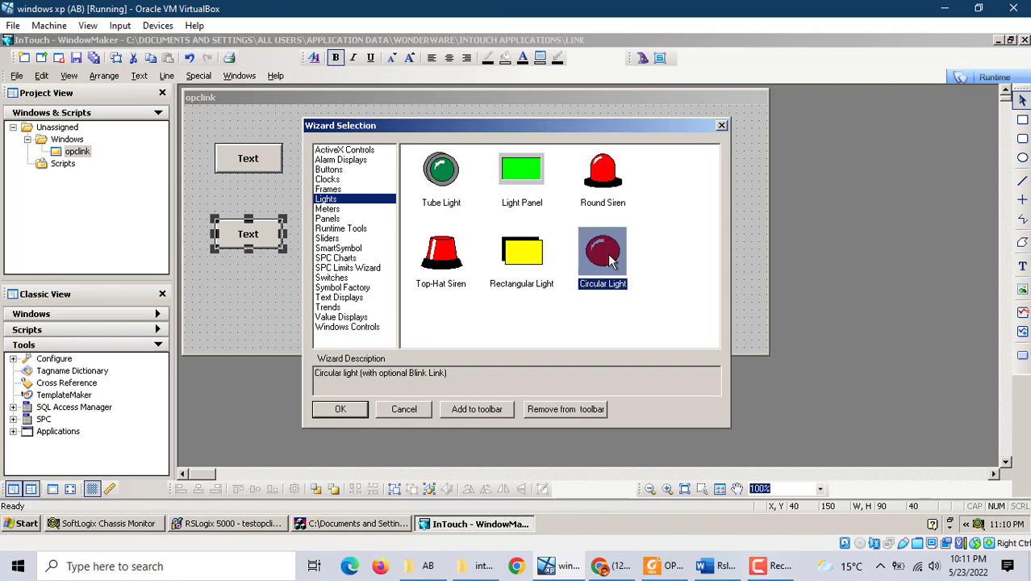
click(346, 410)
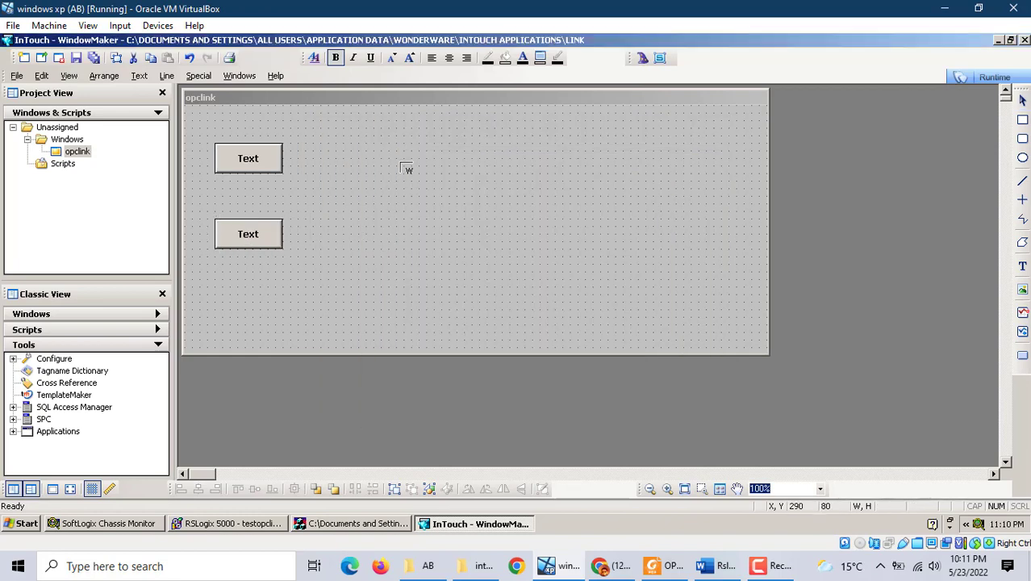
click(377, 149)
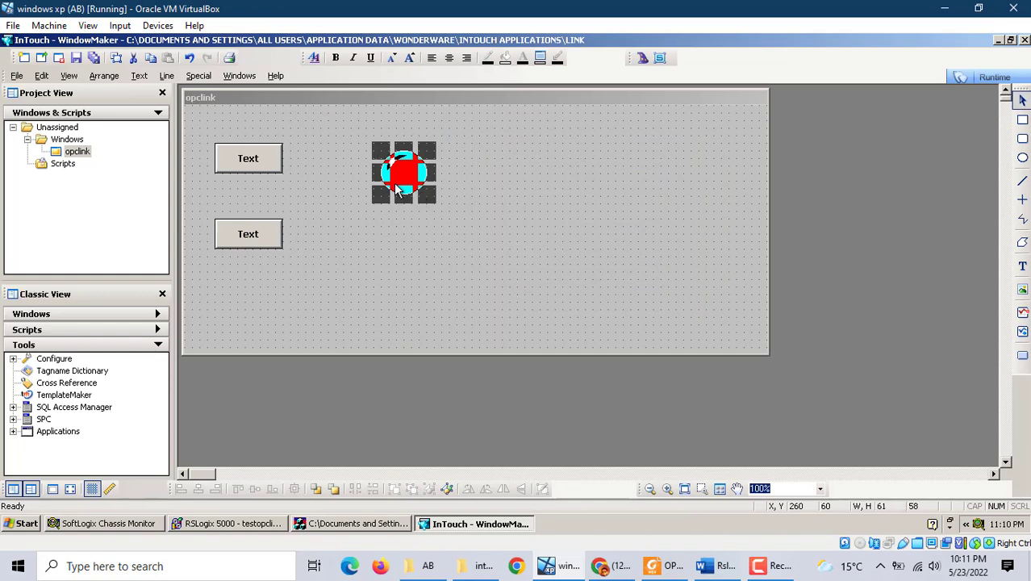
Duplicate the circular light below the original and move both lights up so each sits beside a button.
right_click(394, 183)
click(431, 214)
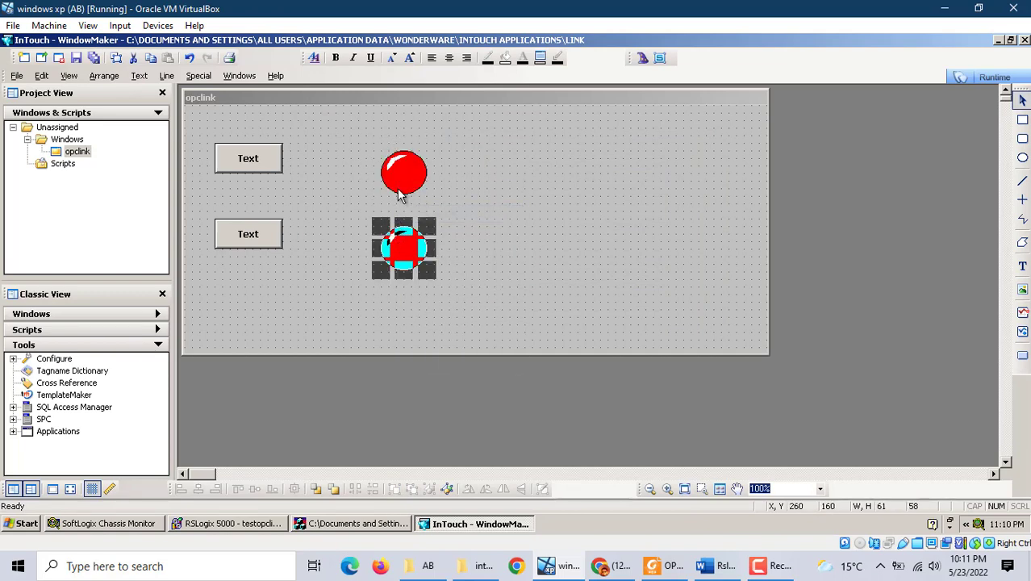
drag(395, 191, 395, 148)
click(402, 243)
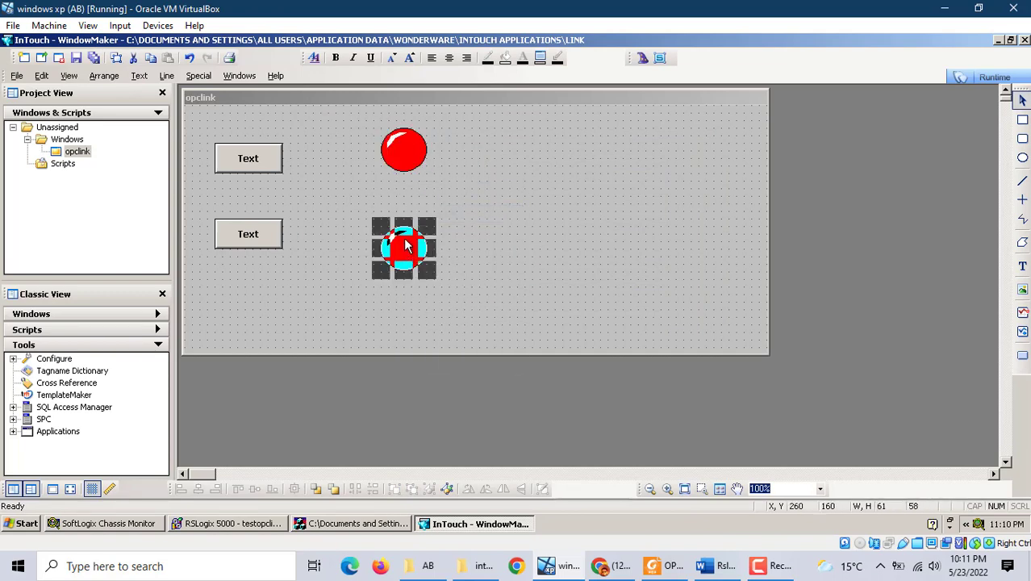
drag(402, 244, 401, 222)
click(488, 234)
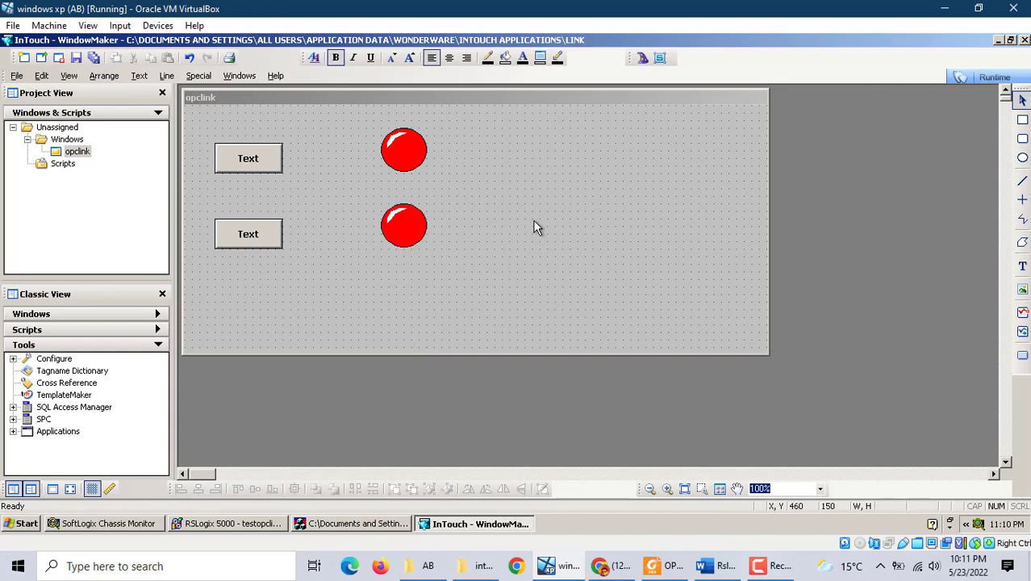
Place an Analog Tagname Display from the Value Displays wizards beside the upper light, at about X 430, Y 40.
click(643, 58)
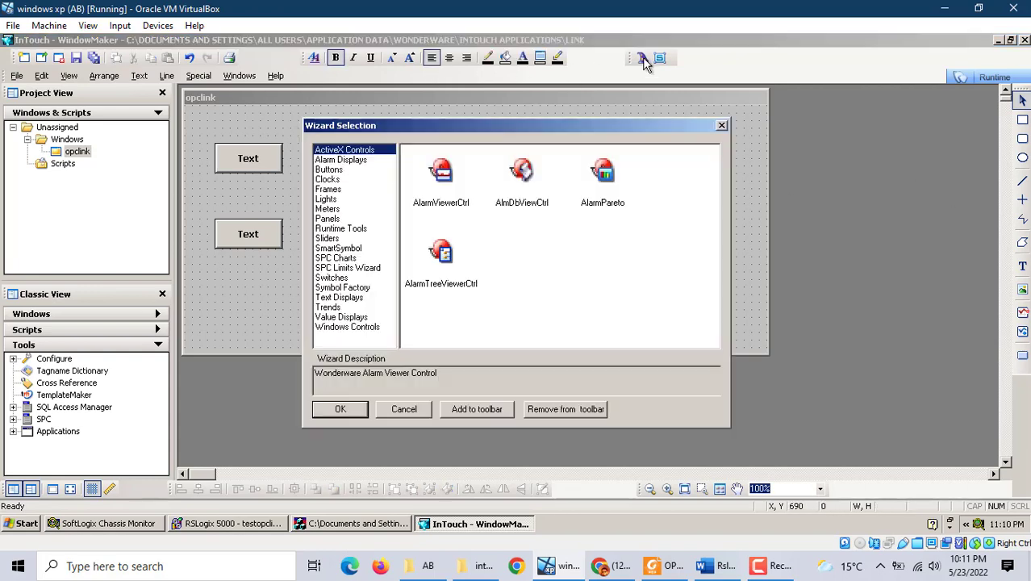
click(347, 318)
click(532, 186)
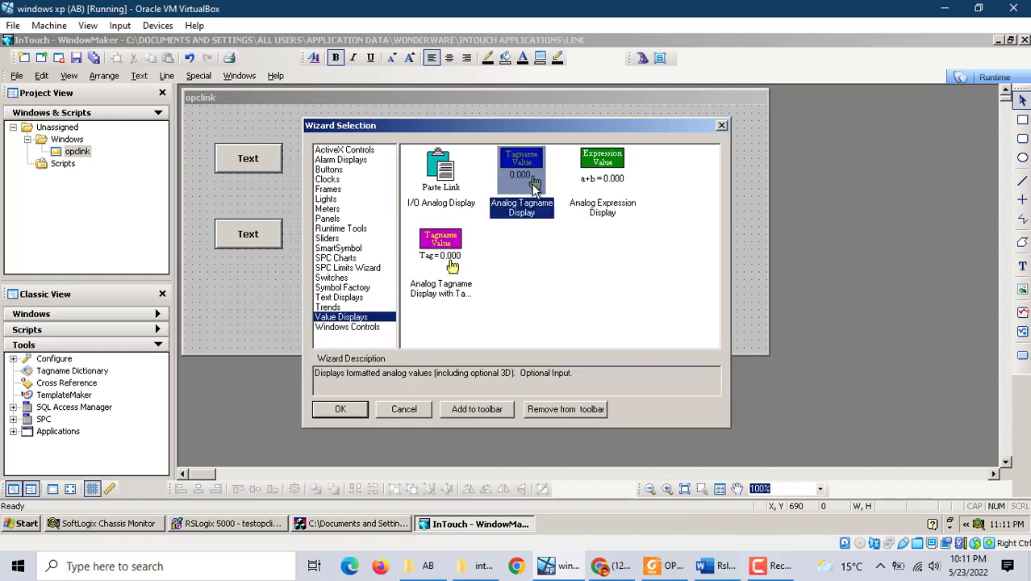
click(356, 411)
click(500, 128)
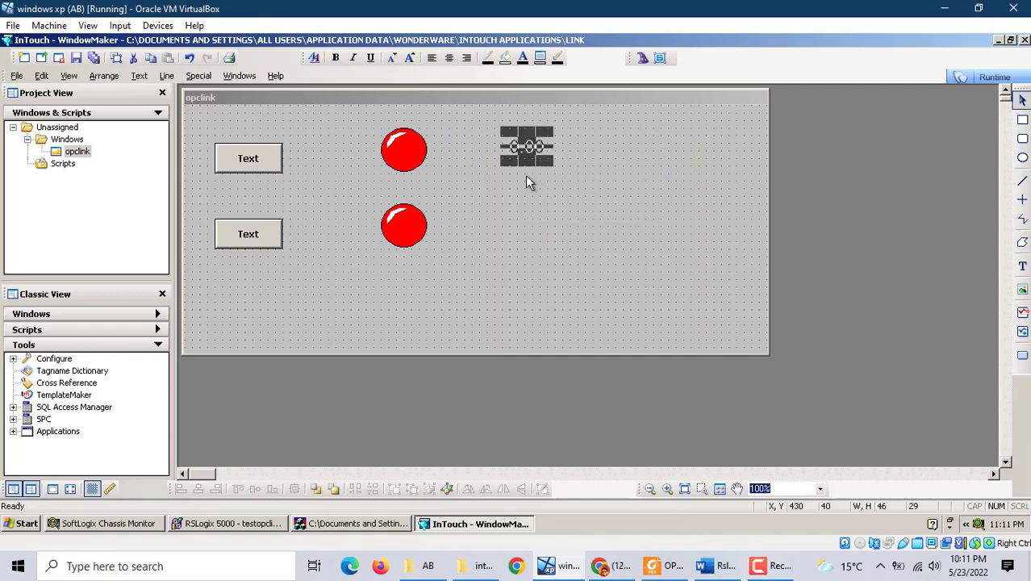
Duplicate the analog value display and move the copy down beside the lower light.
right_click(527, 161)
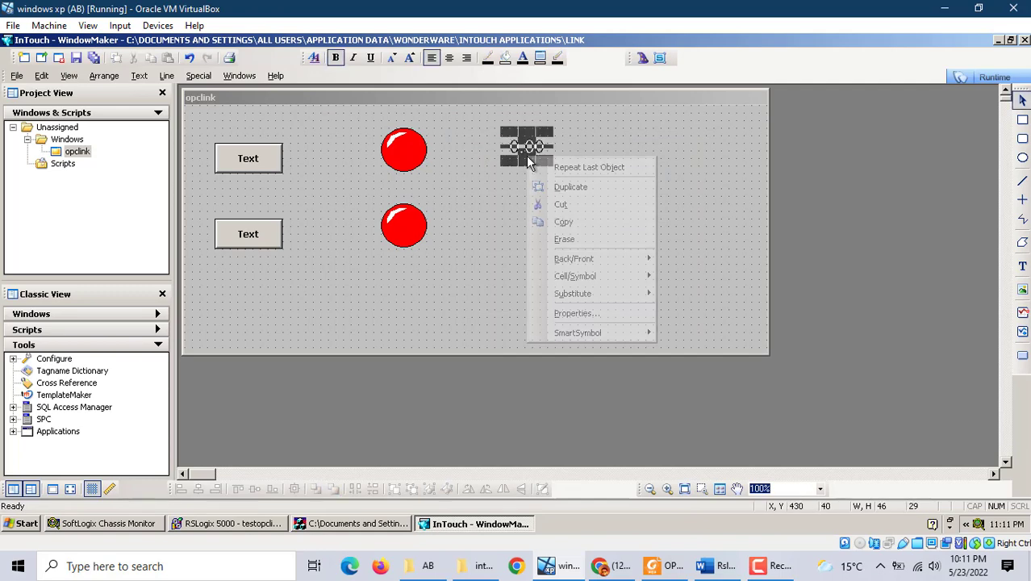
click(575, 184)
drag(547, 163, 540, 233)
click(492, 269)
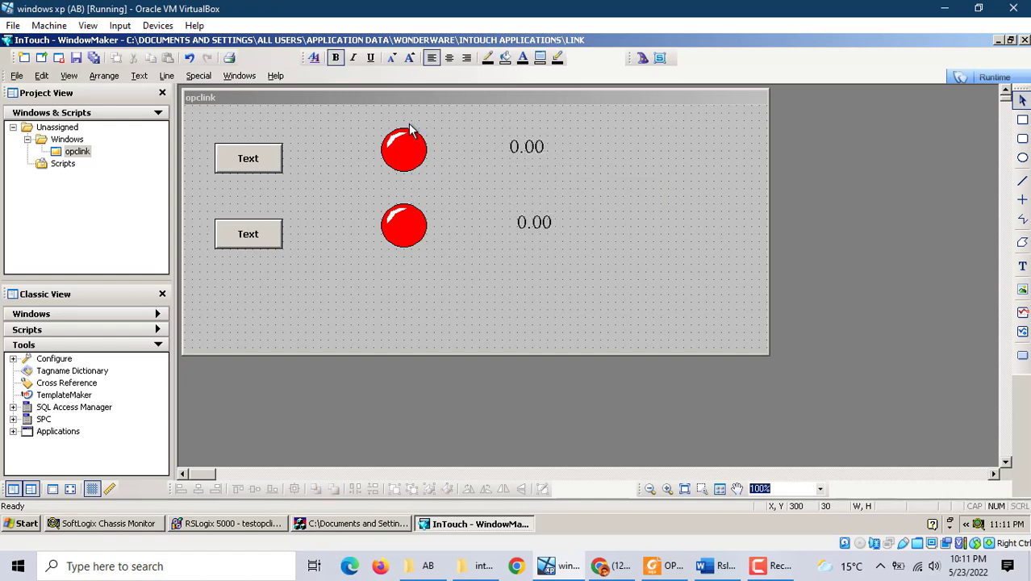
Add the text label light1 just above the upper circular light.
click(1017, 269)
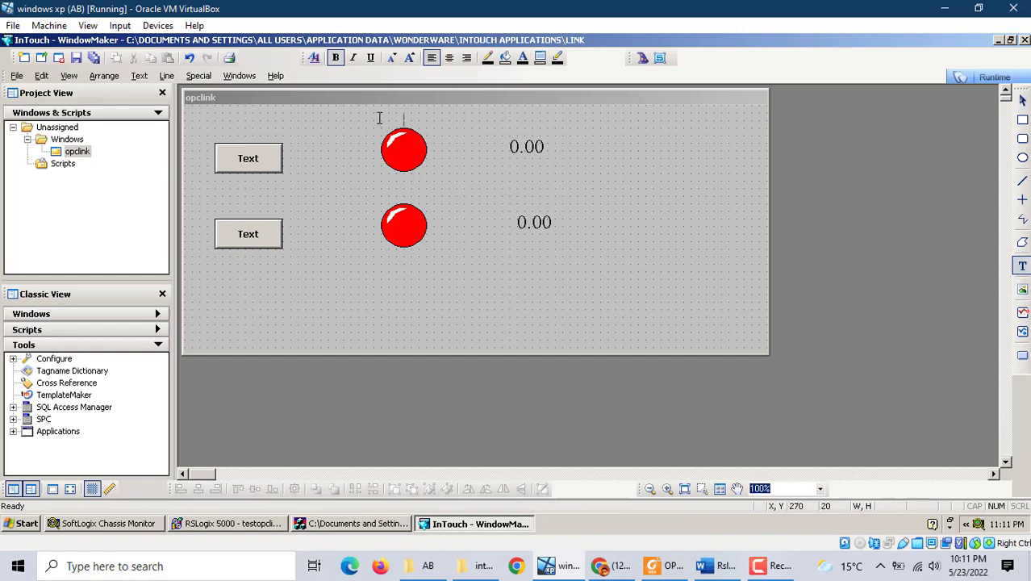
key(Escape)
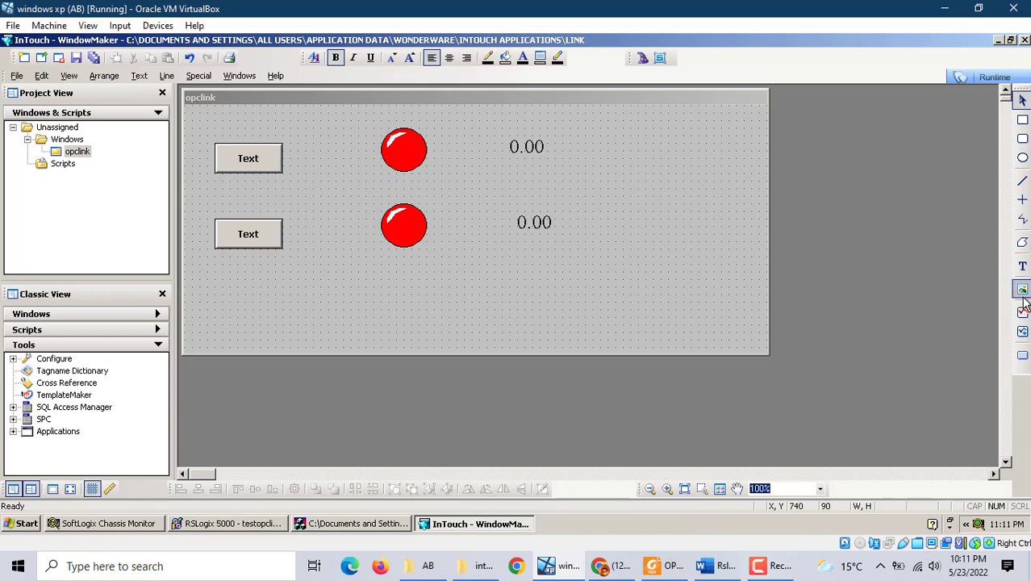
click(1021, 265)
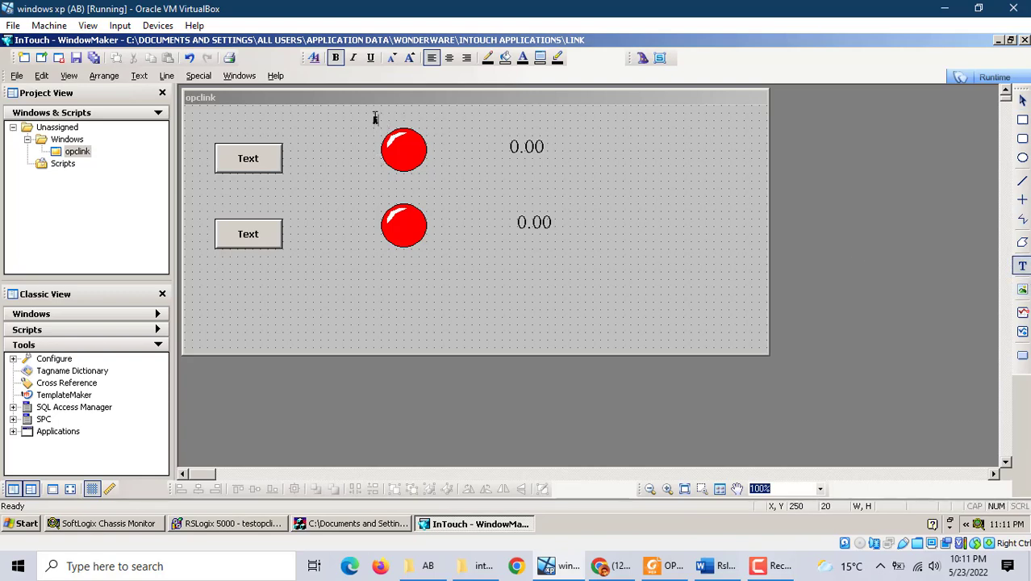
text(1)
key(Escape)
click(379, 190)
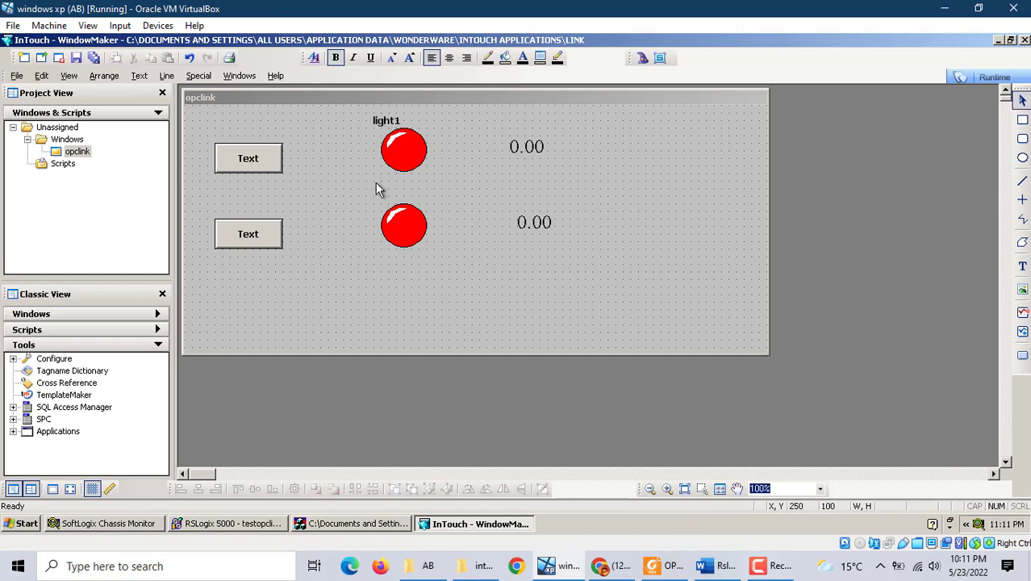
click(1022, 265)
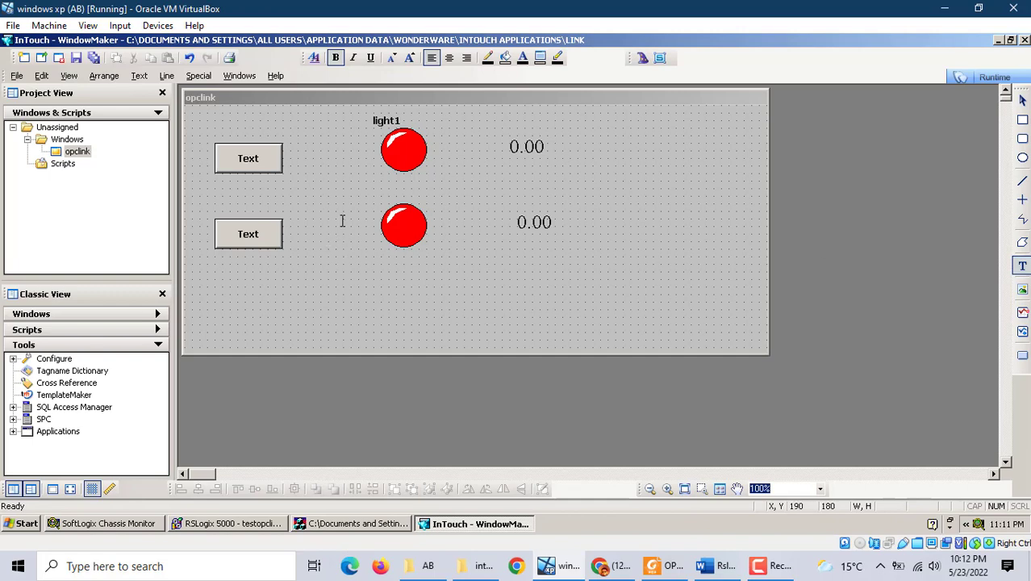
click(379, 194)
text(ligght2)
click(392, 194)
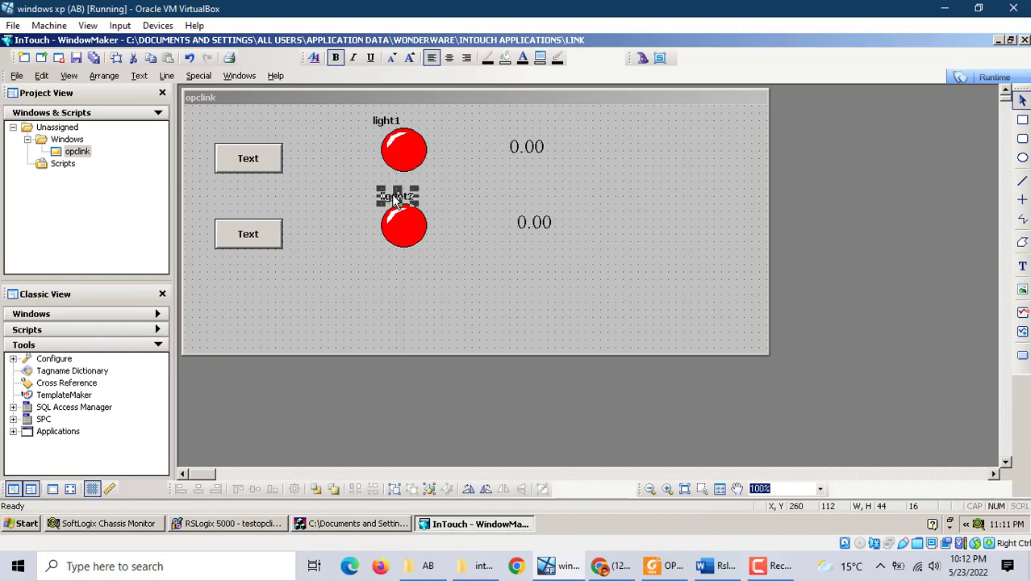
double_click(391, 193)
click(657, 136)
right_click(393, 193)
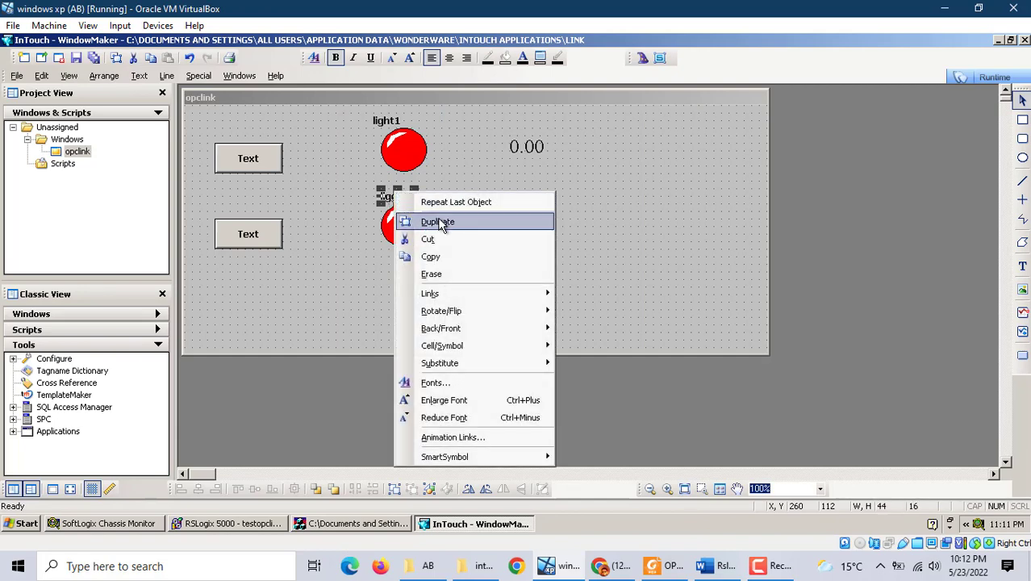
click(429, 239)
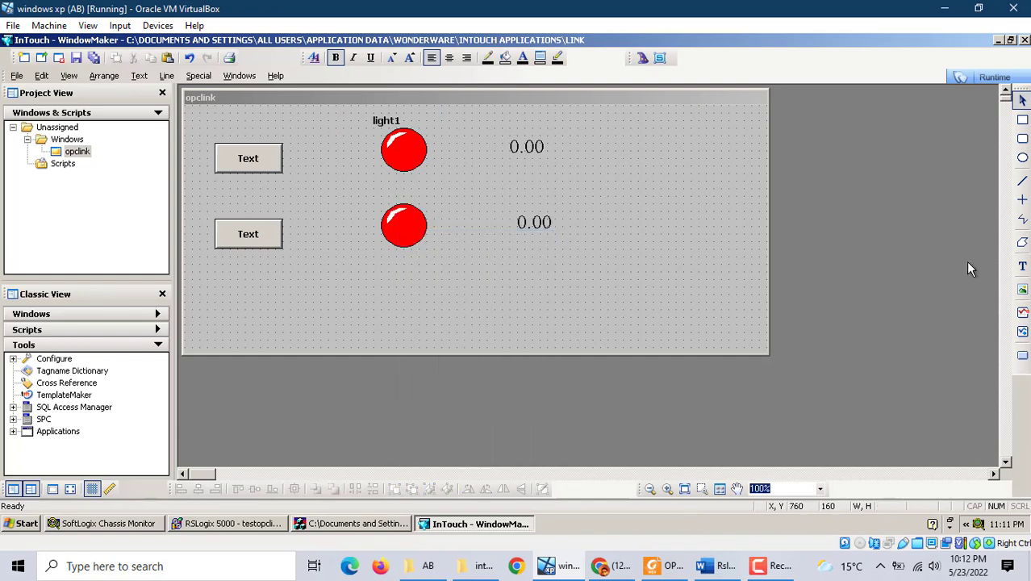
Add the text label light2 just above the lower circular light.
click(1020, 267)
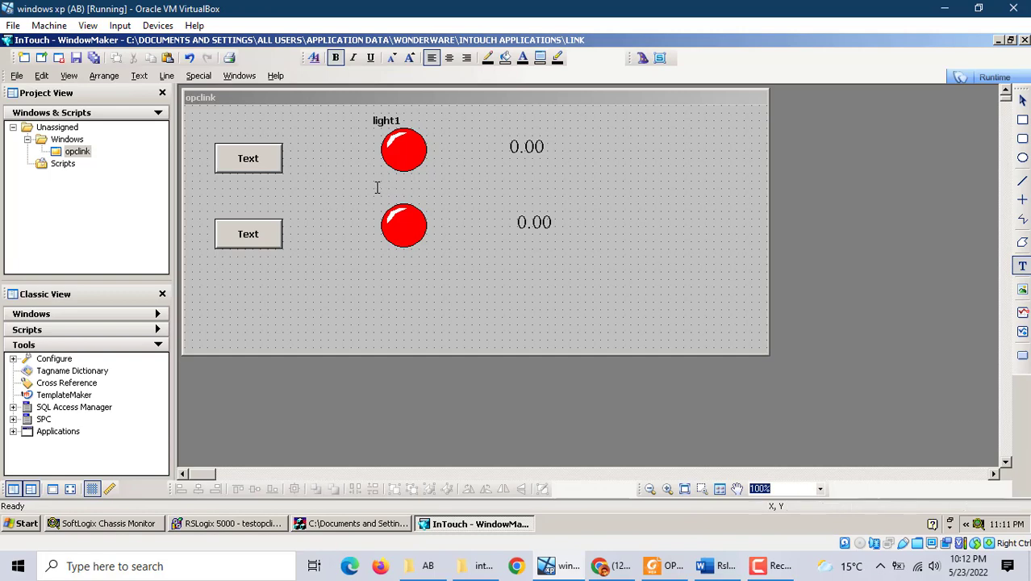
key(Escape)
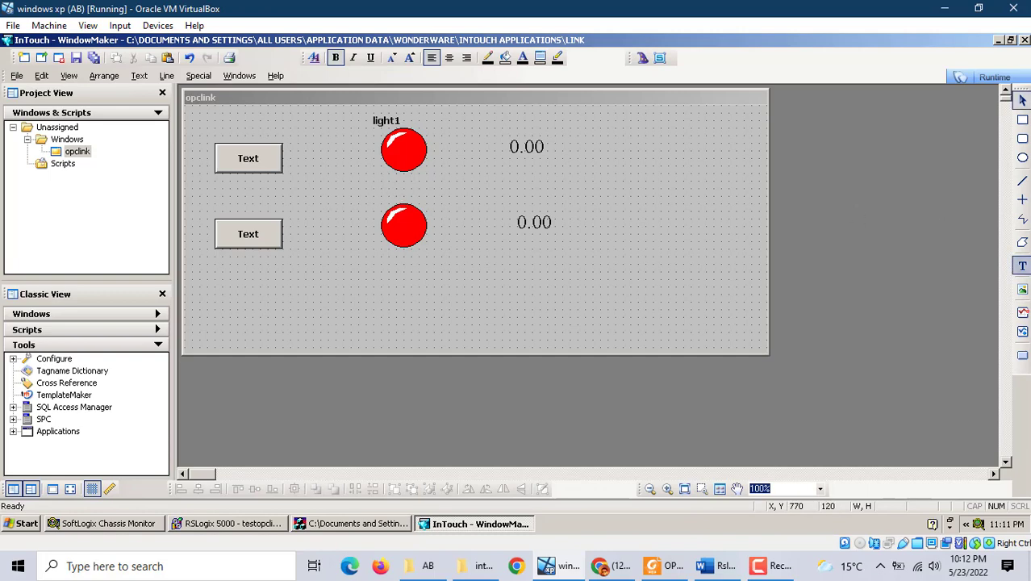
click(1020, 266)
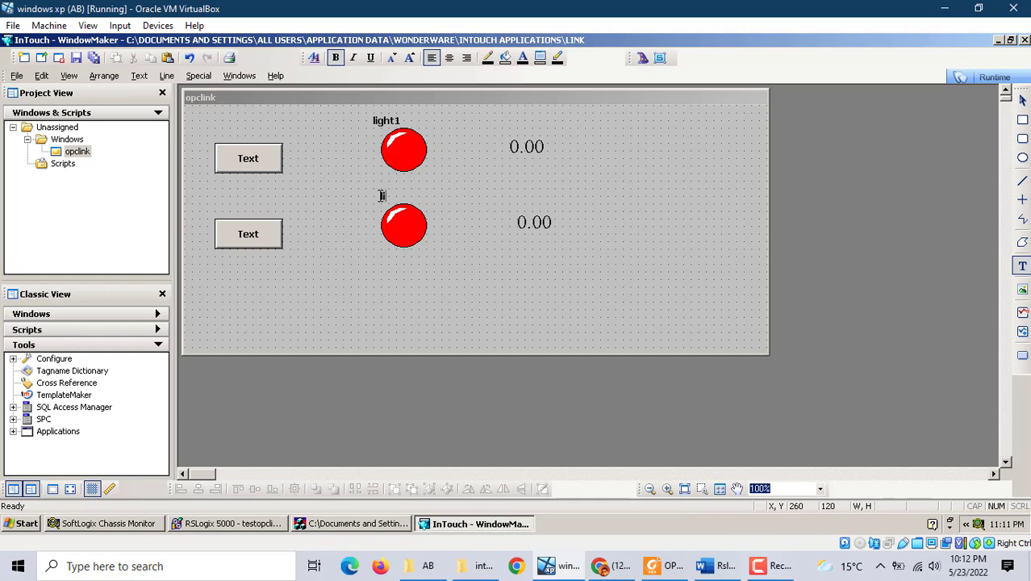
text(light2)
click(446, 192)
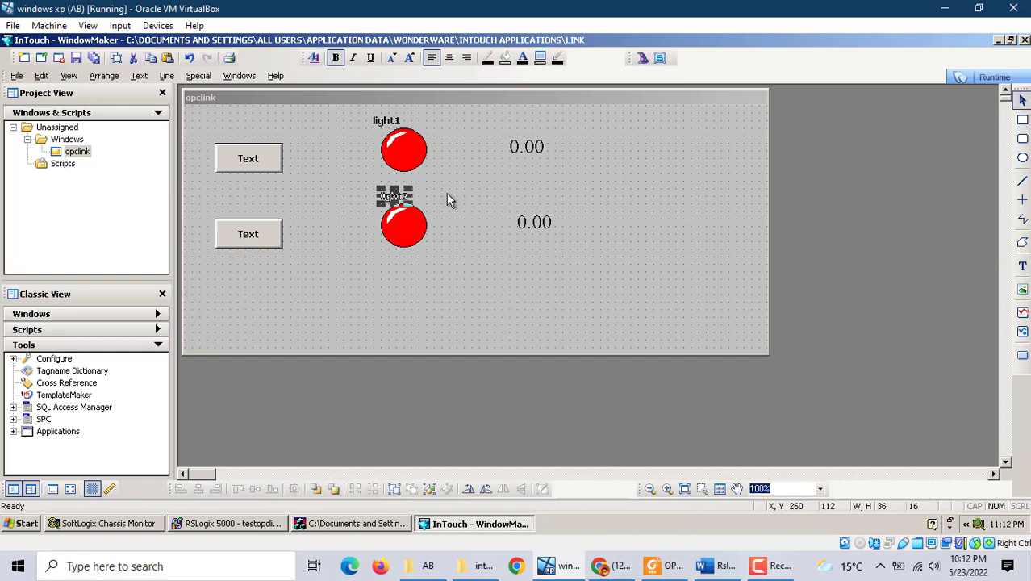
click(484, 195)
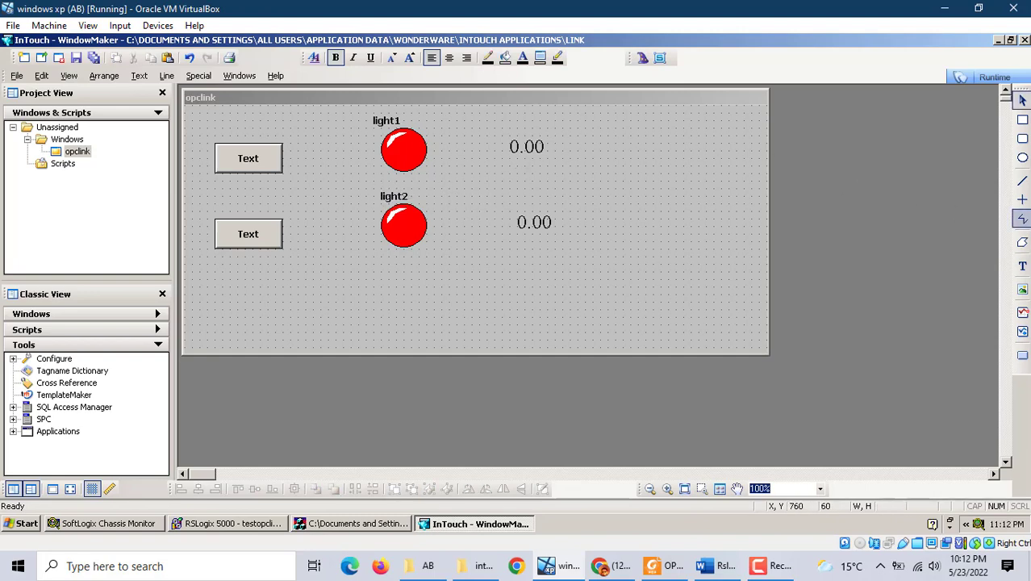
Add the text label timer1 above the upper value display and timer2 above the lower one.
click(1022, 265)
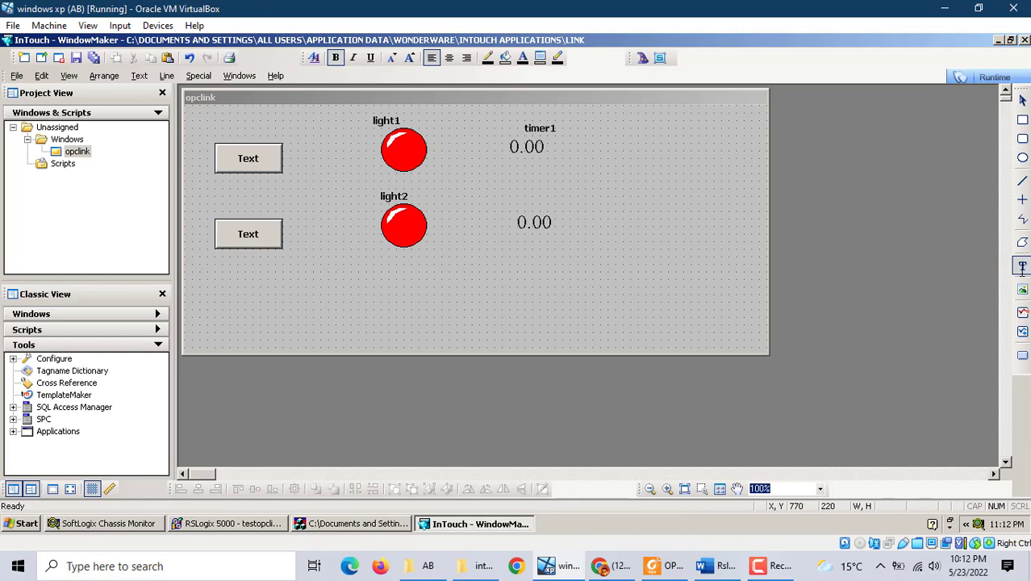
click(1022, 267)
click(1022, 267)
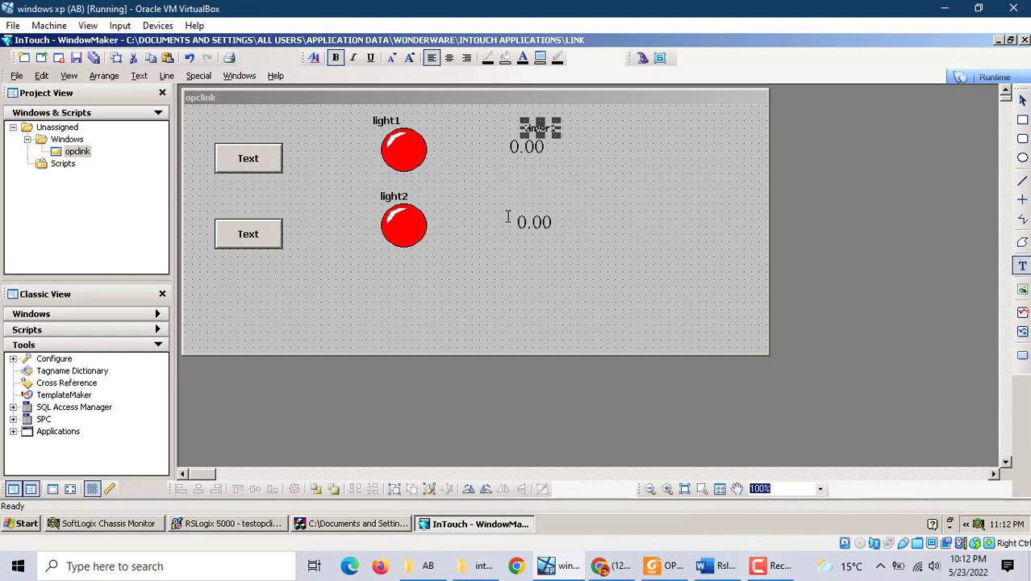
click(518, 194)
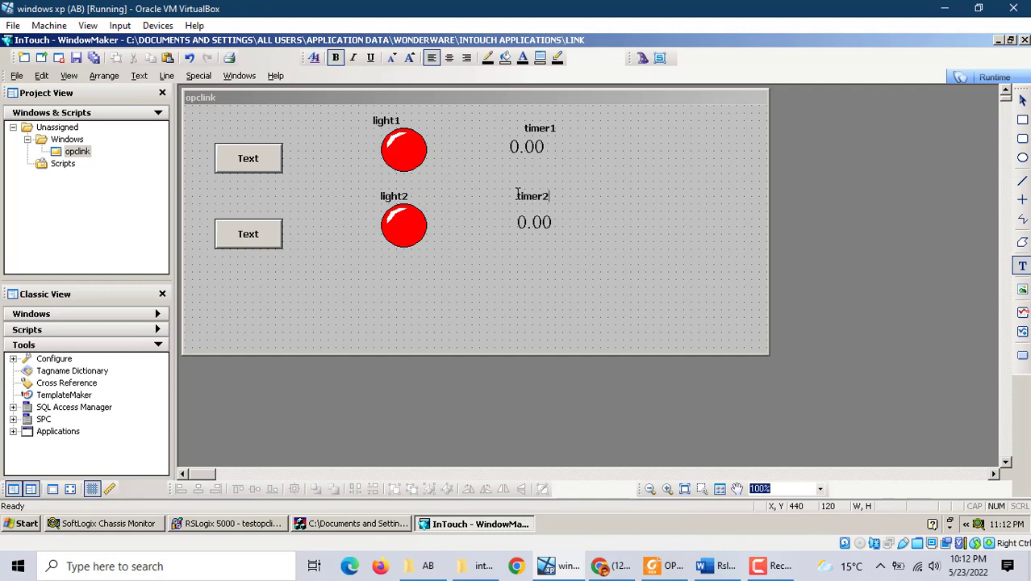
Substitute the upper button's text string with start.
click(251, 161)
right_click(255, 167)
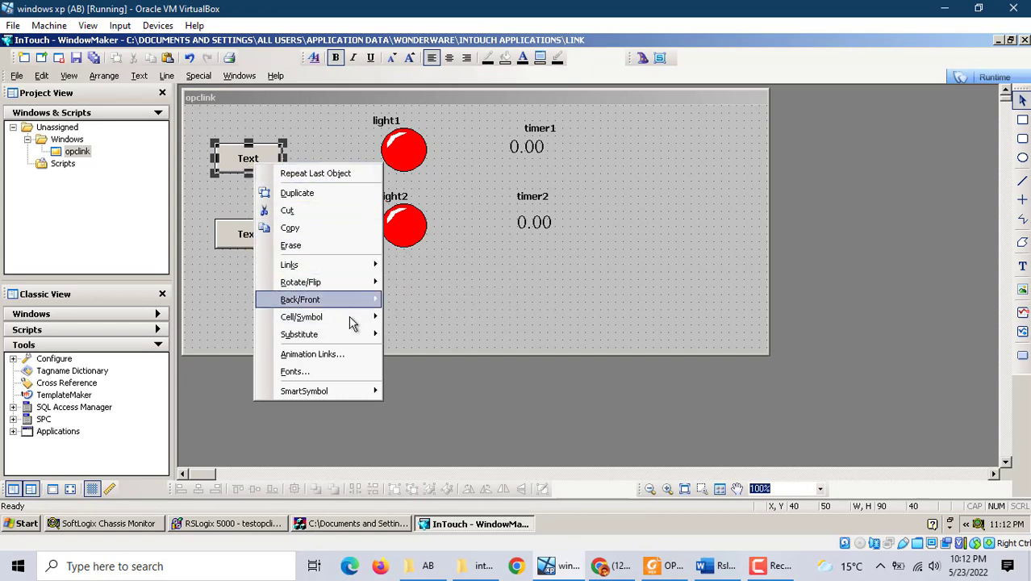
mouse_move(359, 334)
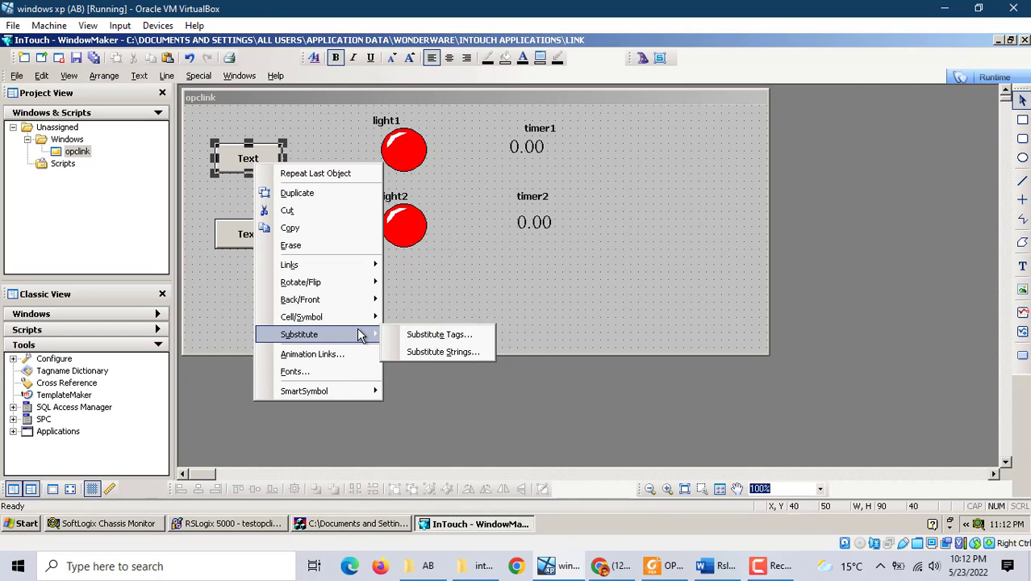
click(442, 353)
text(start)
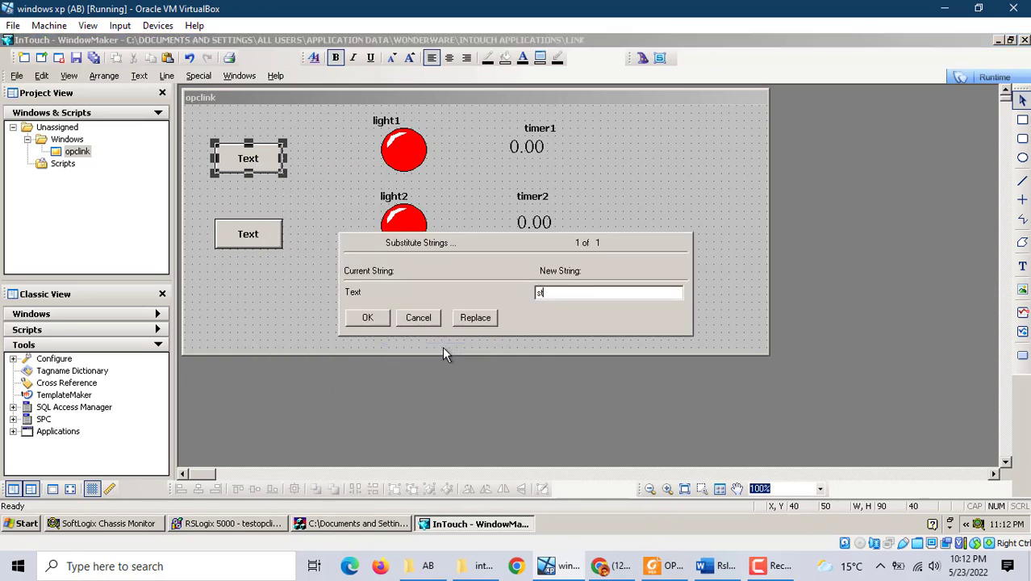
click(369, 317)
Substitute the lower button's text string with stop.
right_click(224, 231)
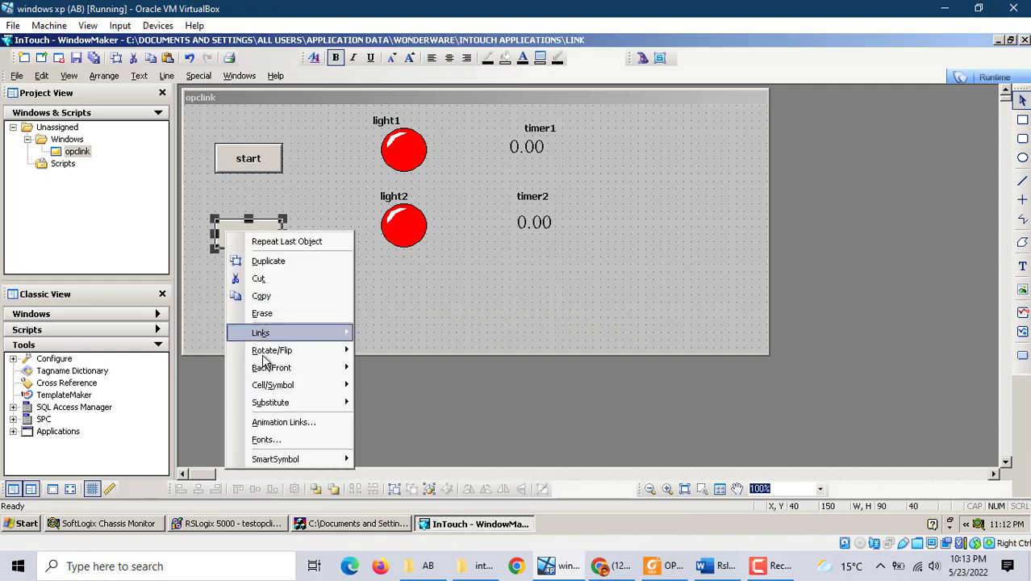
mouse_move(323, 402)
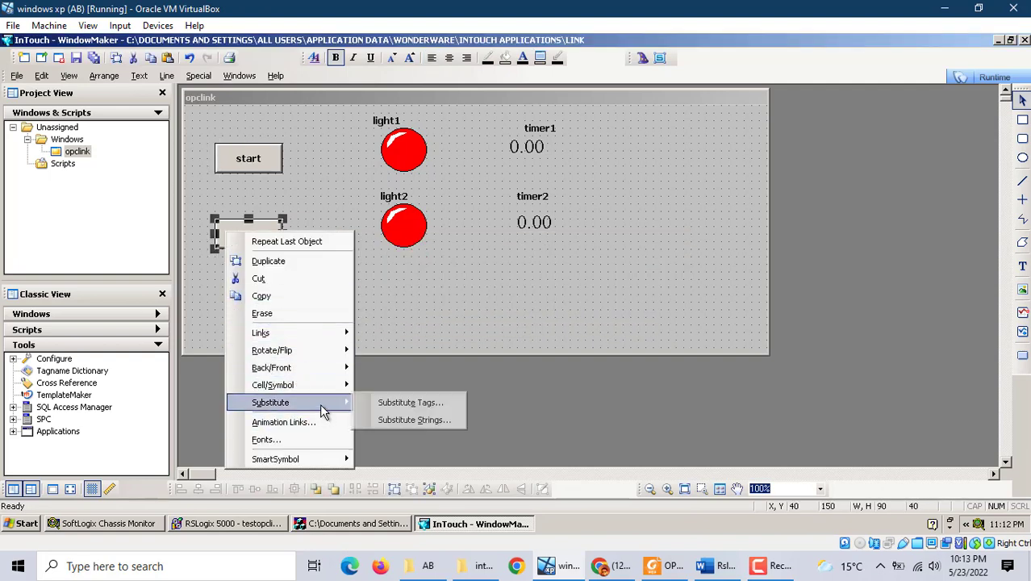
click(414, 419)
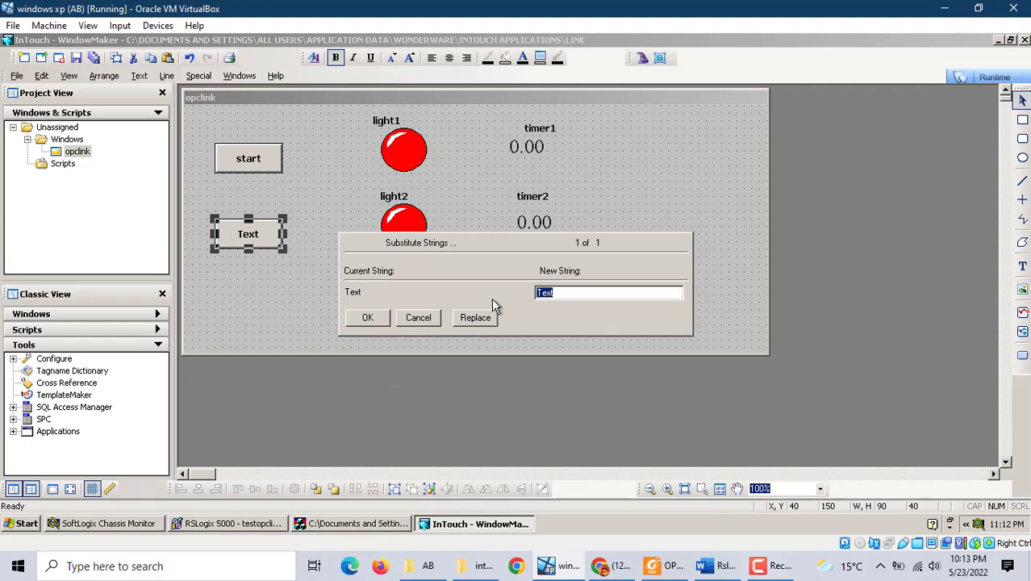
text(stop)
click(368, 317)
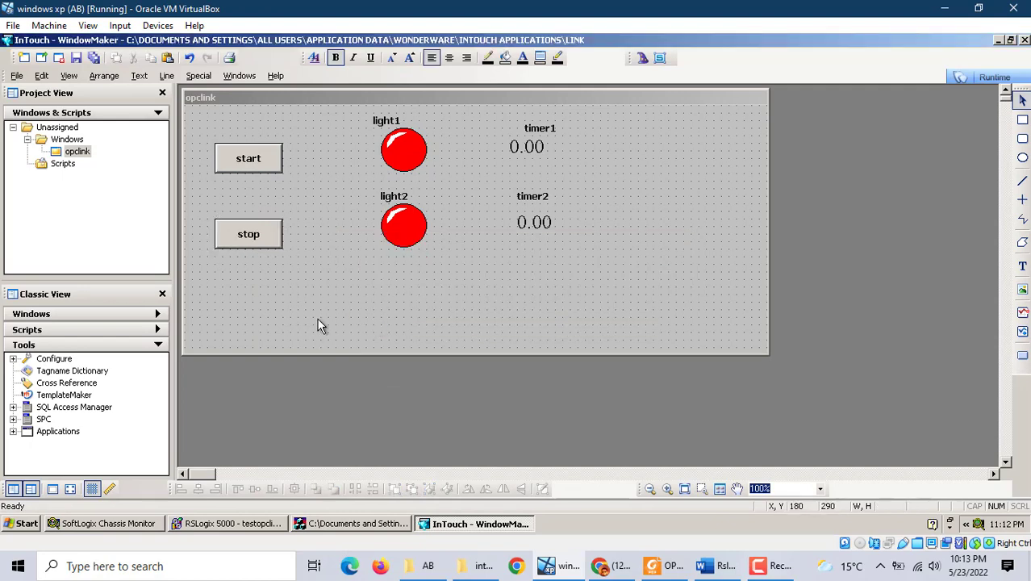
Give the start button a Discrete Value pushbutton link with tagname start and Direct action, and agree to define the tag.
double_click(249, 163)
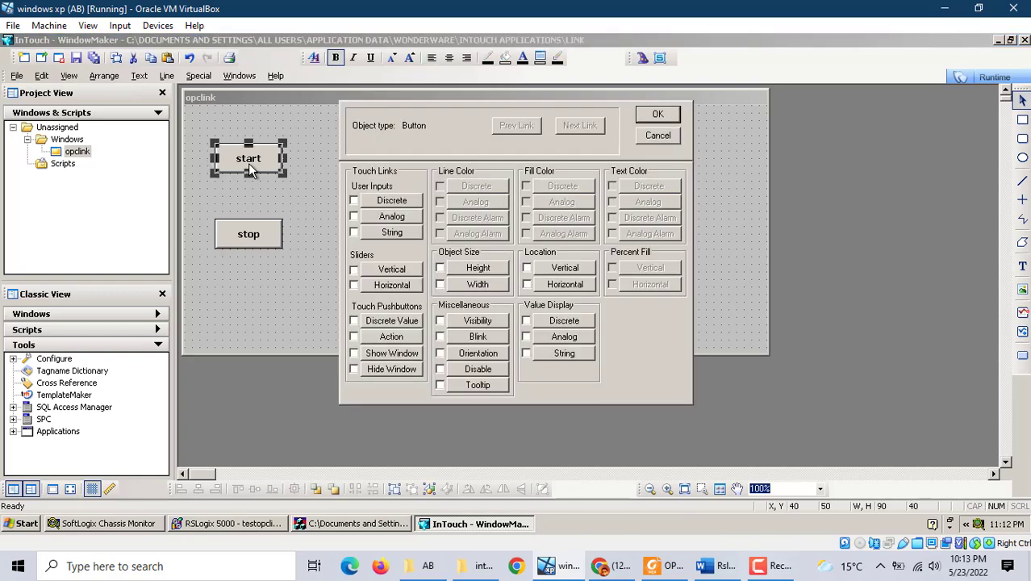
click(355, 320)
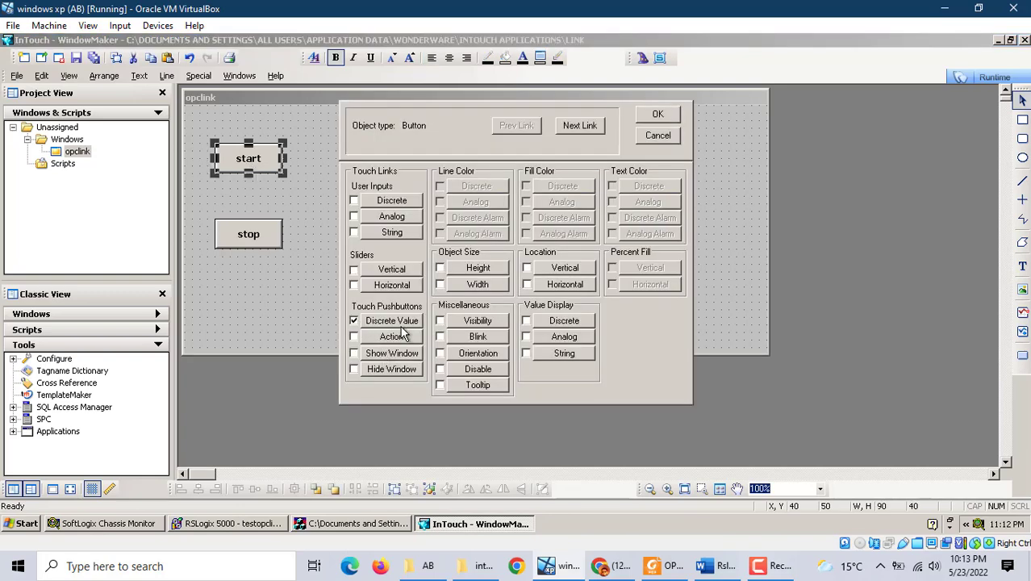
click(401, 325)
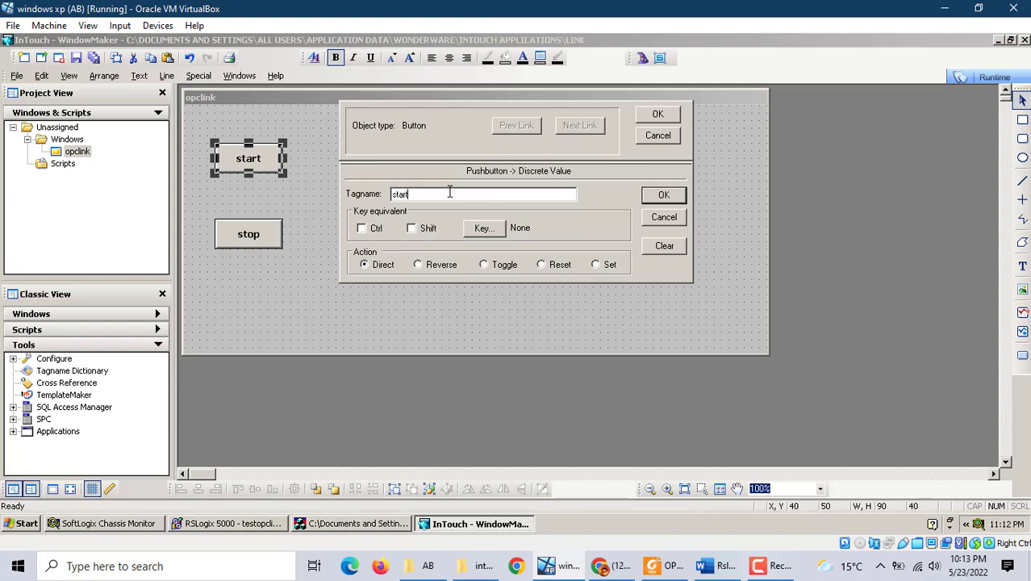
key(Return)
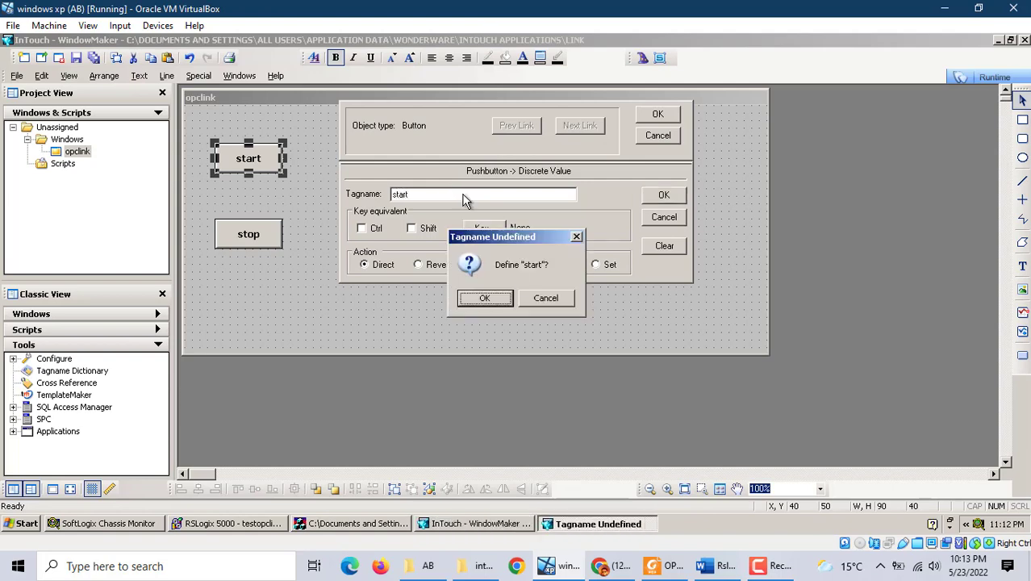
click(486, 299)
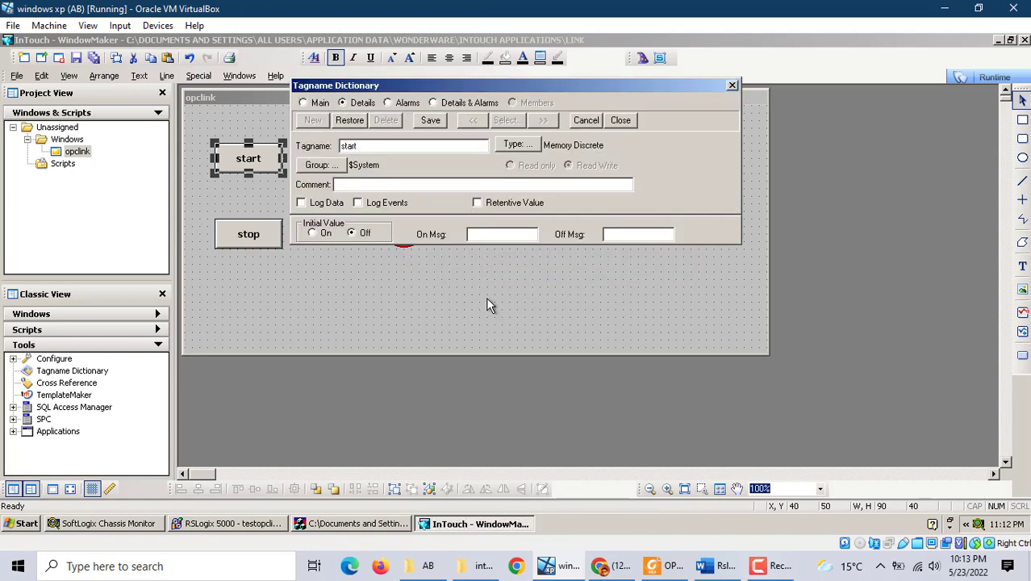
Set the start tag's type to I/O Discrete.
click(517, 145)
click(355, 86)
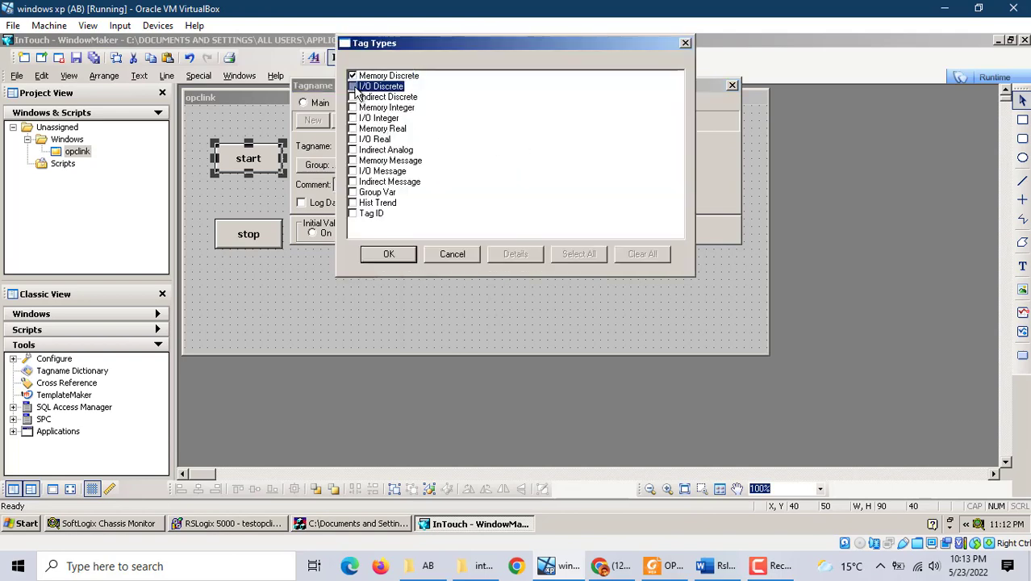
click(403, 254)
Add the access name testopclink with application name OPCLINK, topic name testopclink and SuiteLink protocol, and assign it to the start tag.
click(373, 254)
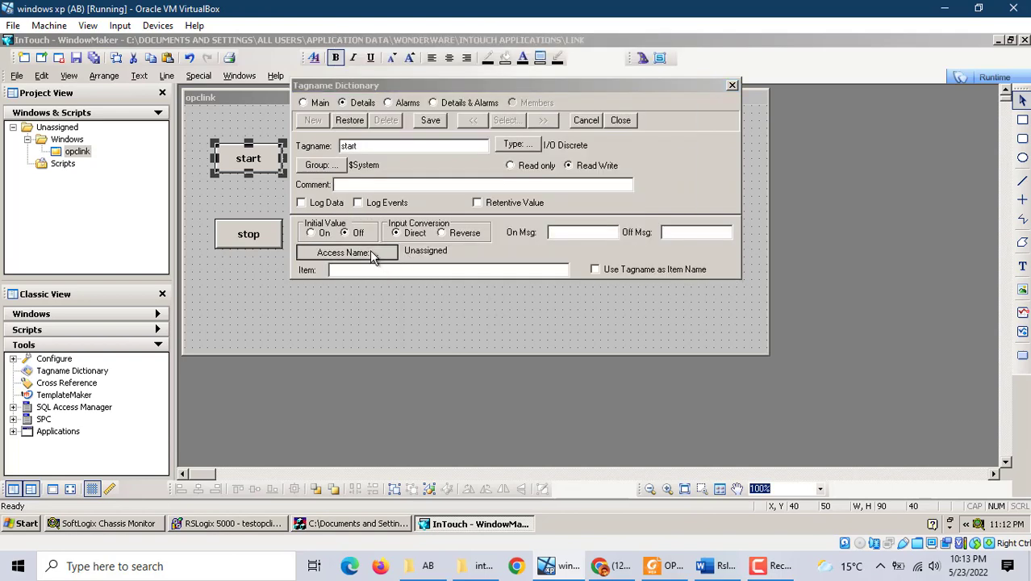
click(619, 276)
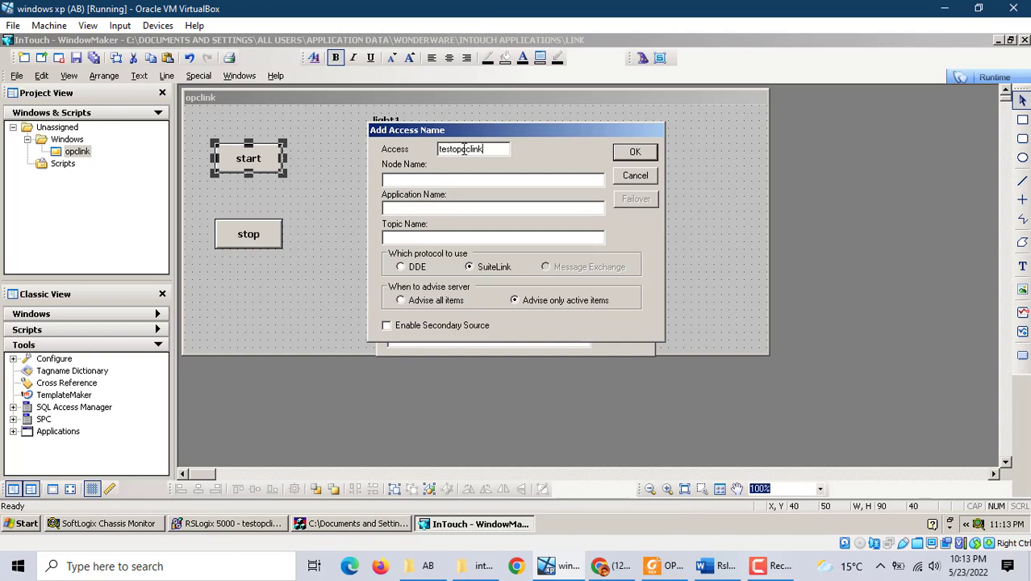
double_click(468, 149)
click(468, 149)
key(Delete)
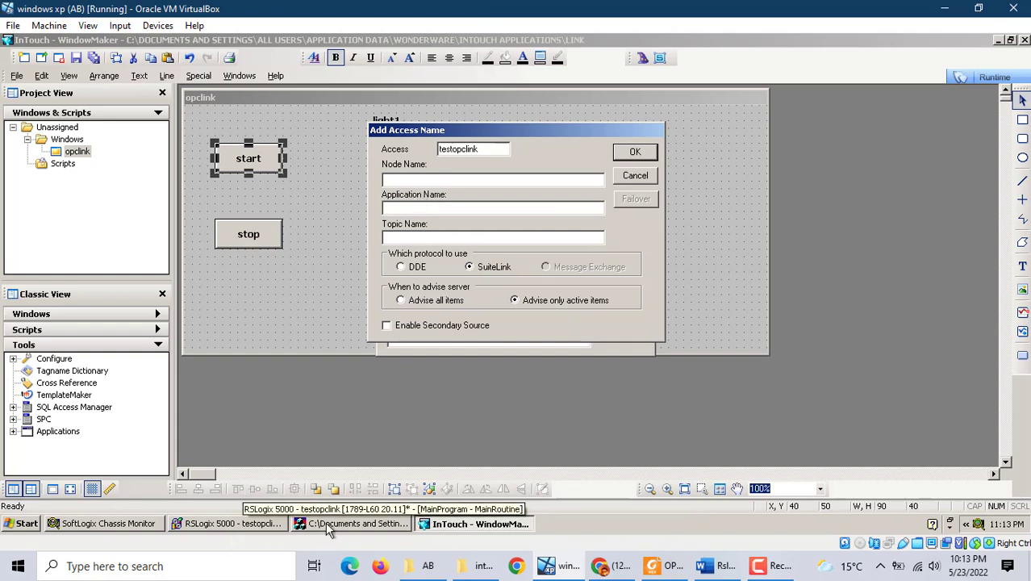
click(421, 205)
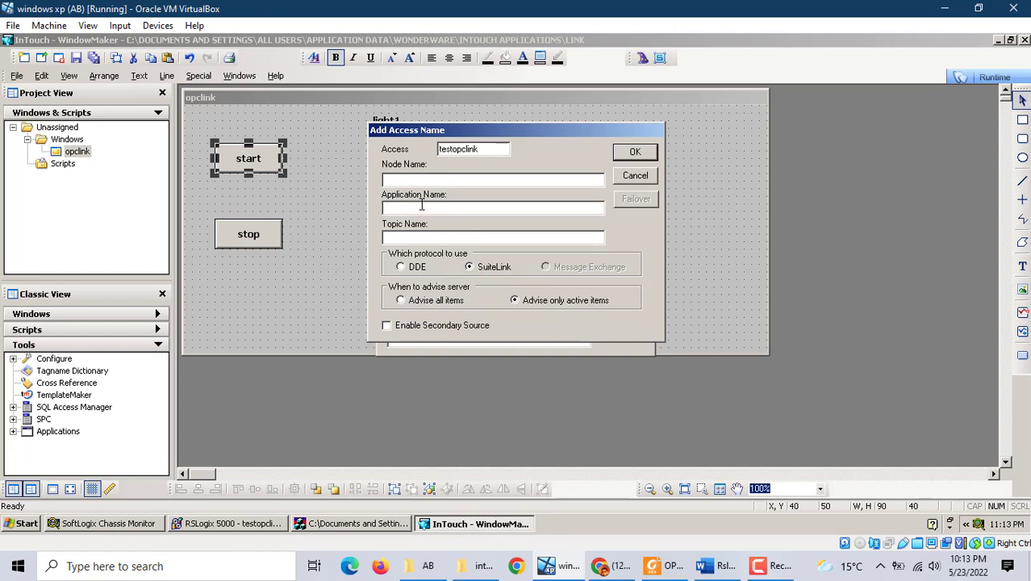
text(OPCLINK)
click(401, 233)
text(testopclink)
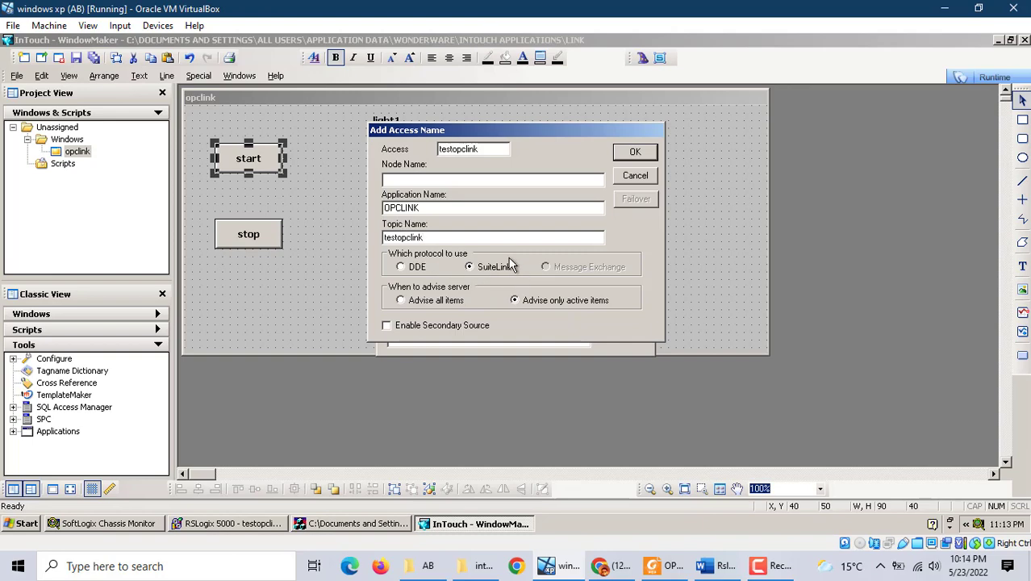
click(629, 153)
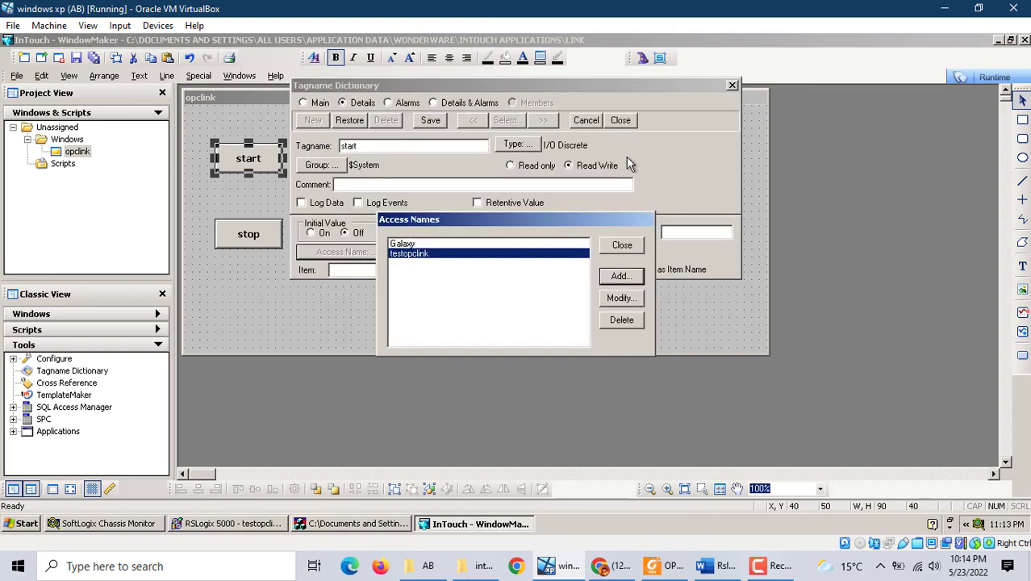
click(621, 245)
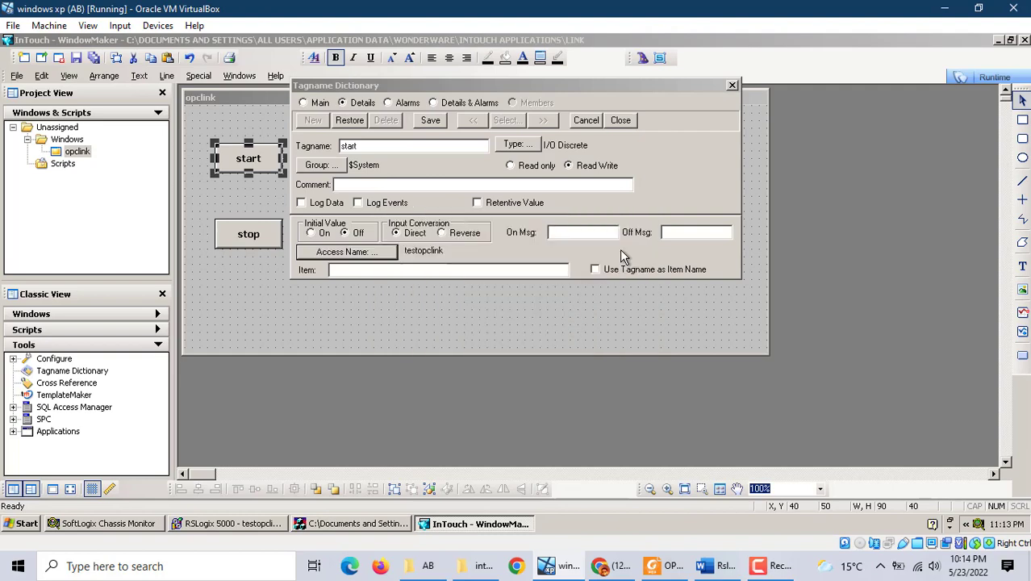
Check the item name prefix rules in the OPCLink User's Guide in Foxit Reader, and return to the virtual machine.
click(407, 269)
click(659, 571)
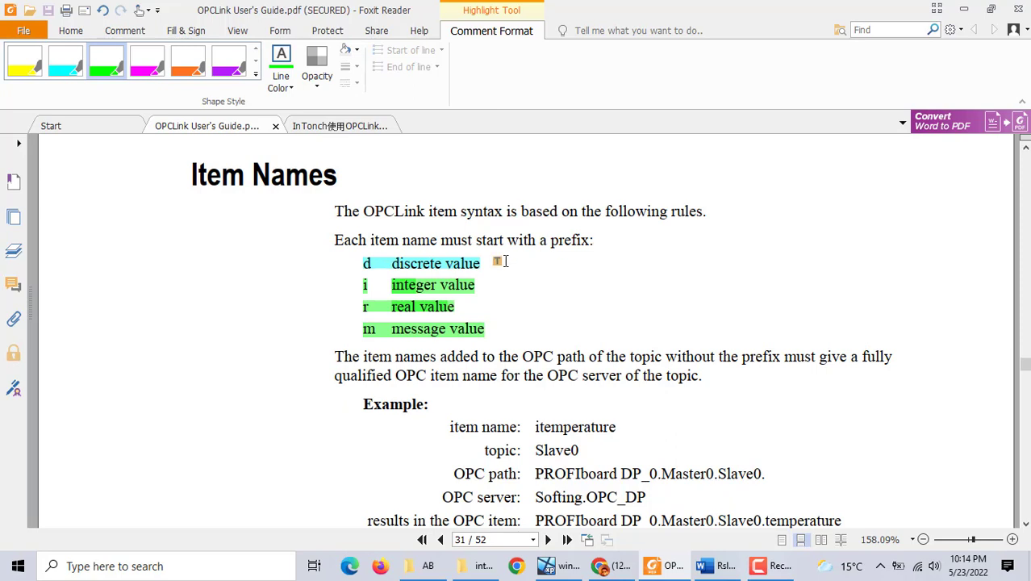
drag(361, 267, 397, 268)
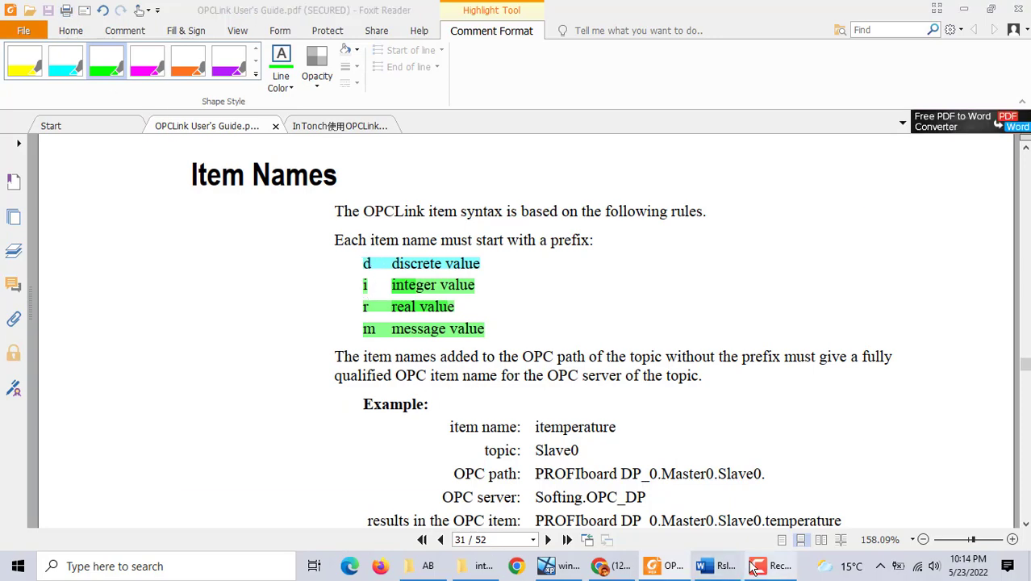
key(ctrl+p)
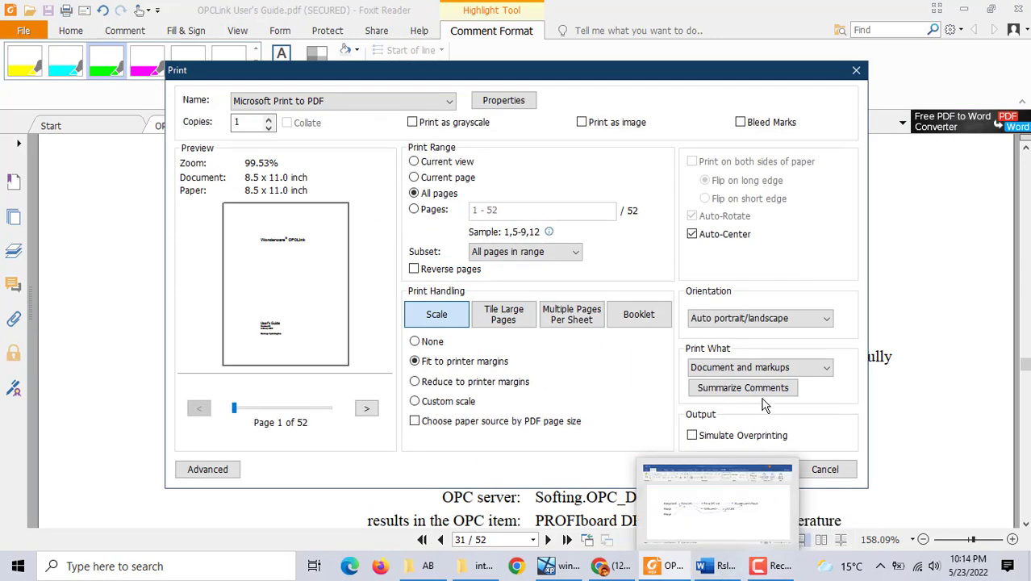
click(821, 472)
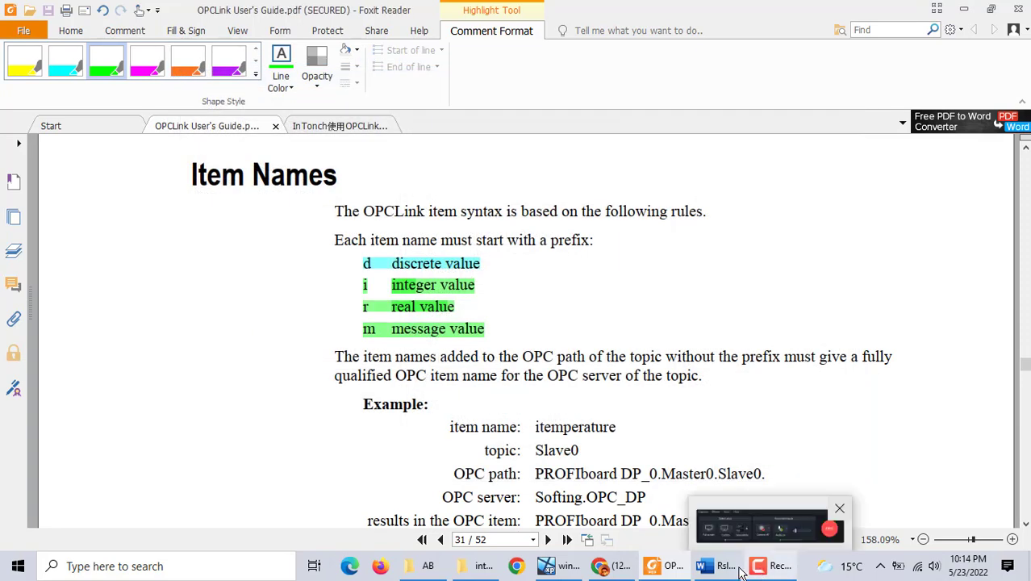
click(706, 543)
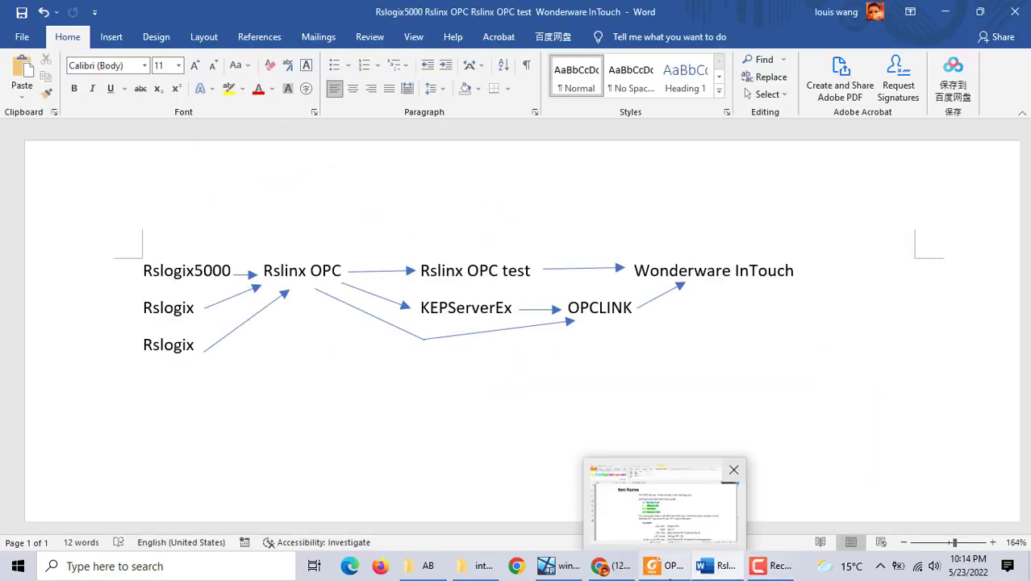
click(564, 566)
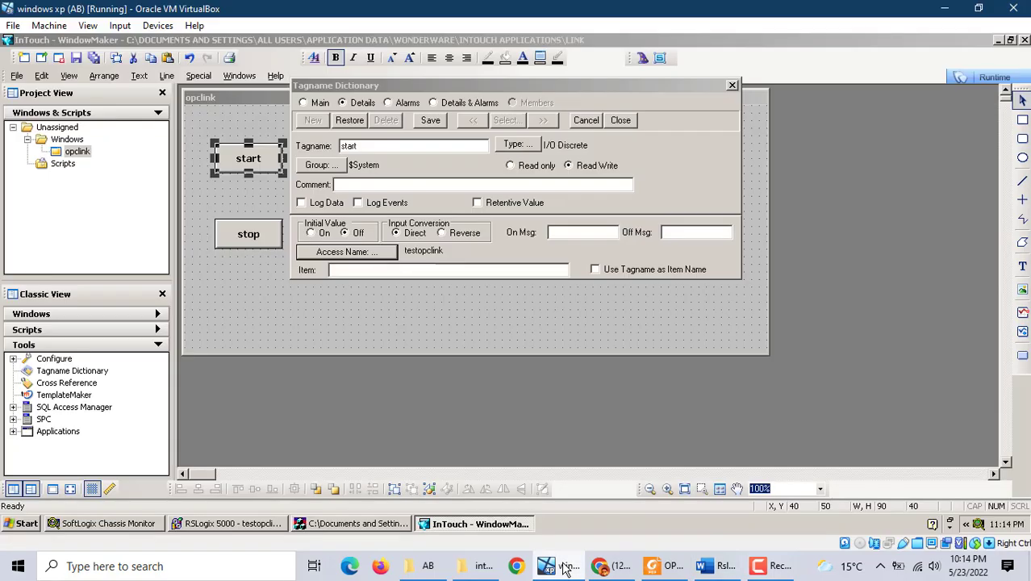
Set the start tag's item to dstart, save the tag and confirm the start button's link.
click(353, 270)
text(c)
click(446, 122)
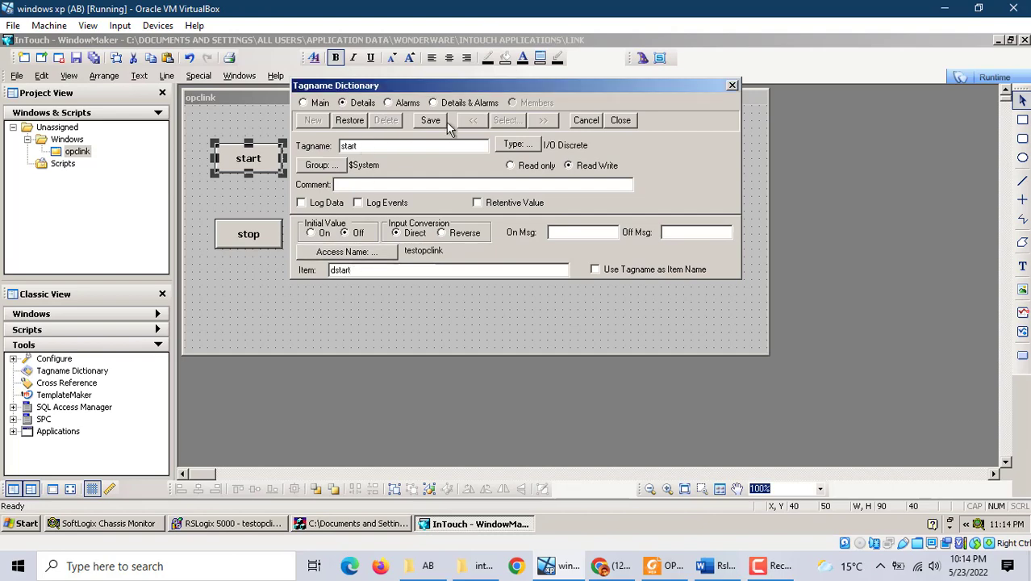
click(620, 121)
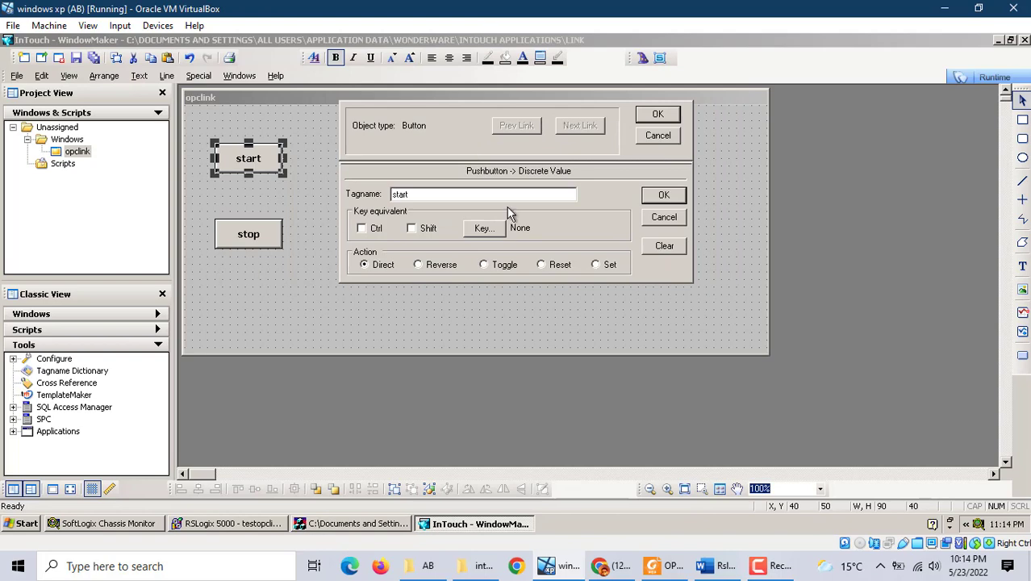
click(674, 194)
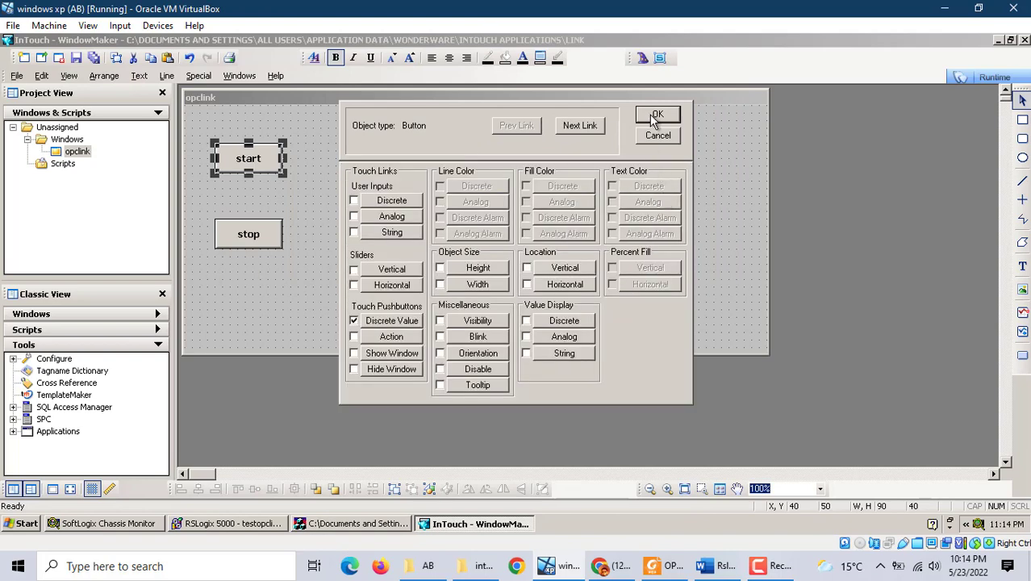
click(656, 116)
Give the stop button a Discrete Value pushbutton link with tagname stop, and agree to define the tag.
double_click(253, 240)
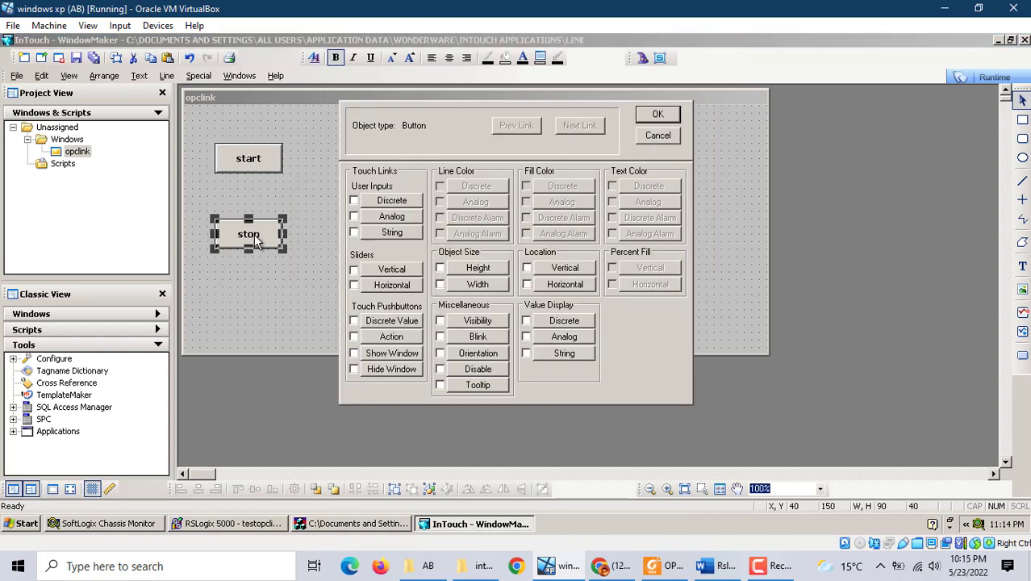
click(391, 320)
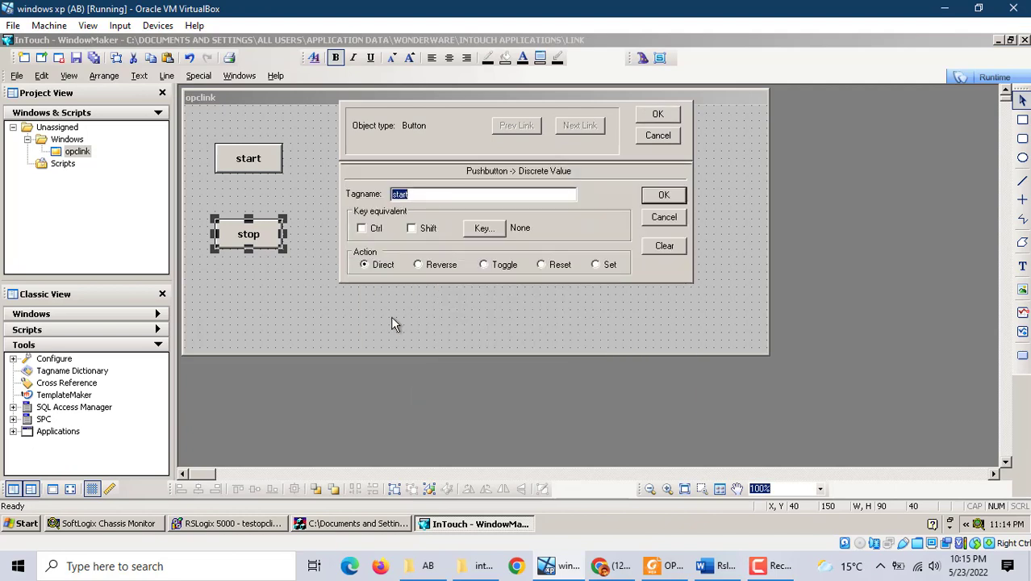
click(420, 195)
double_click(420, 195)
text(stop)
key(Return)
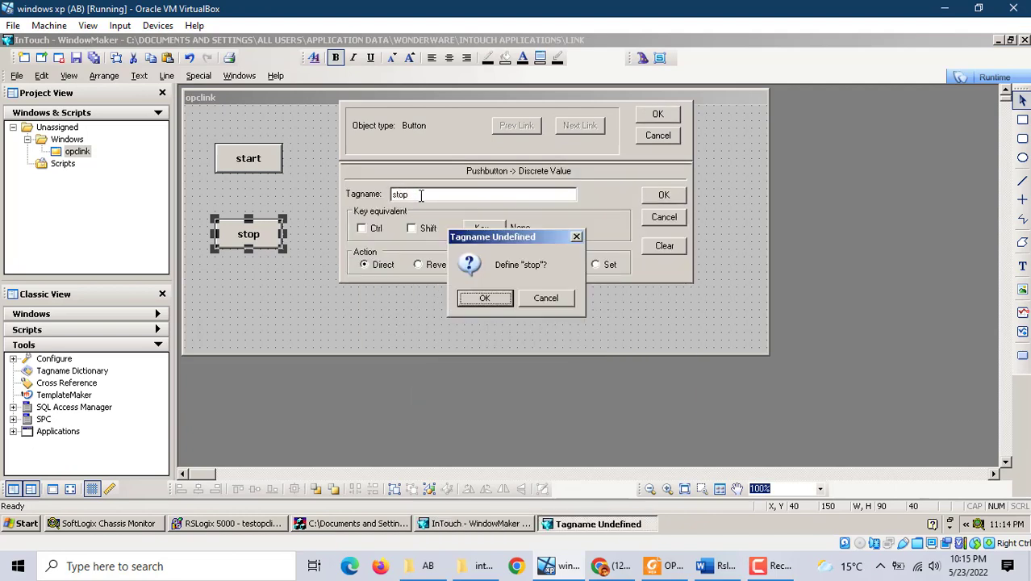
click(478, 295)
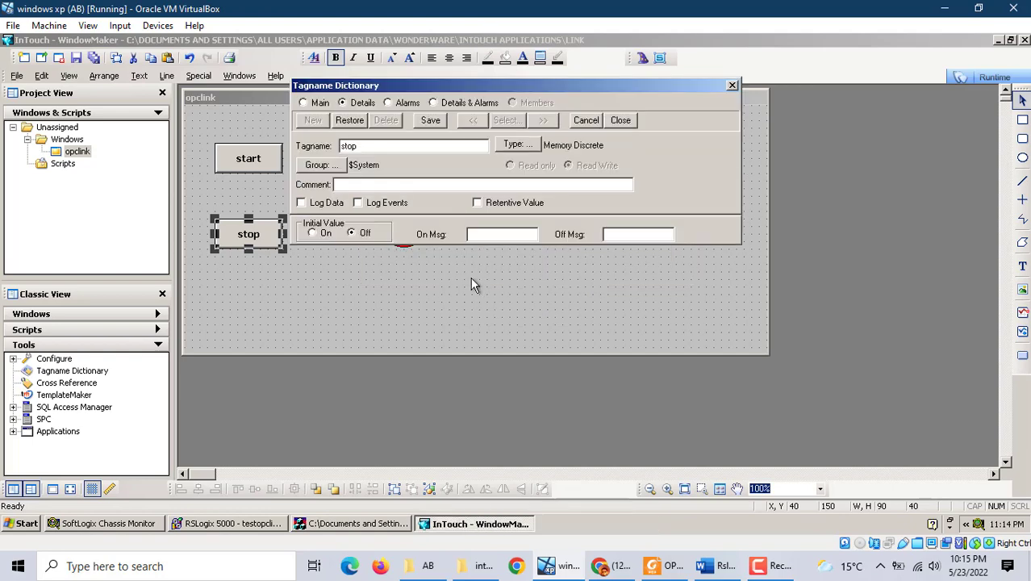
Define the stop tag as I/O Discrete with item dstop, save it and confirm the stop button's link.
click(513, 145)
click(373, 87)
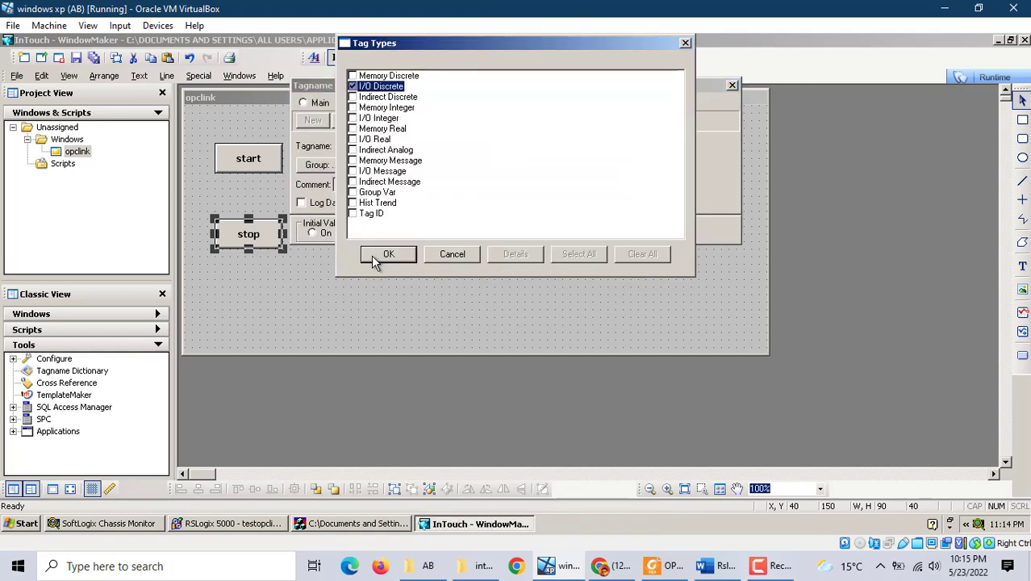
click(387, 255)
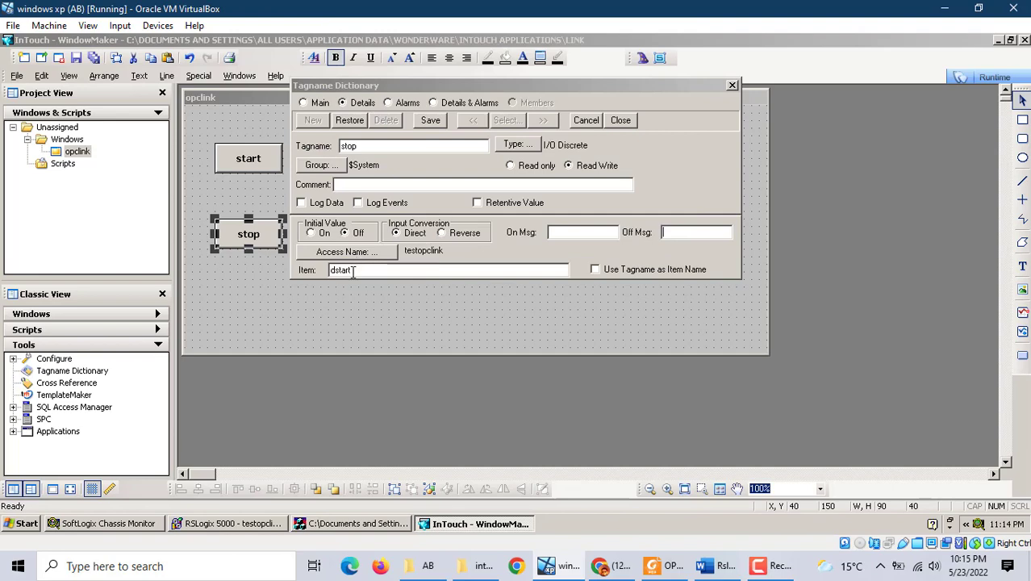
key(BackSpace)
key(BackSpace)
click(426, 125)
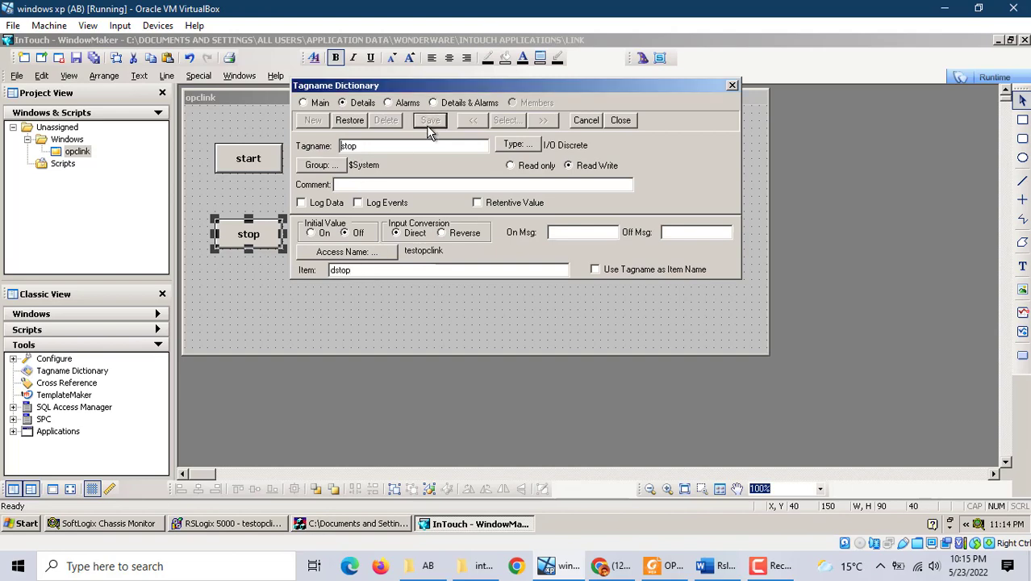
click(619, 121)
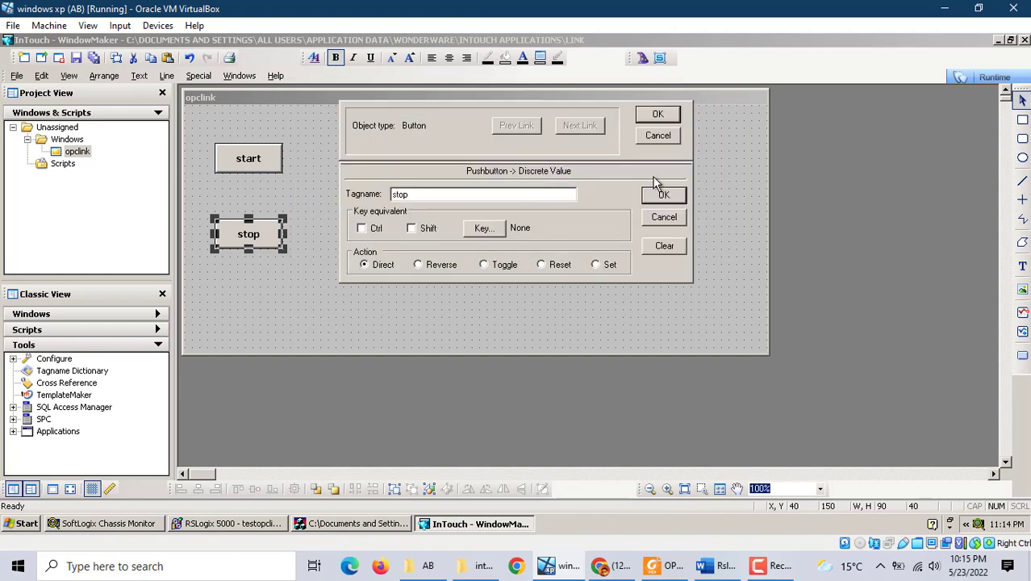
click(664, 196)
click(660, 113)
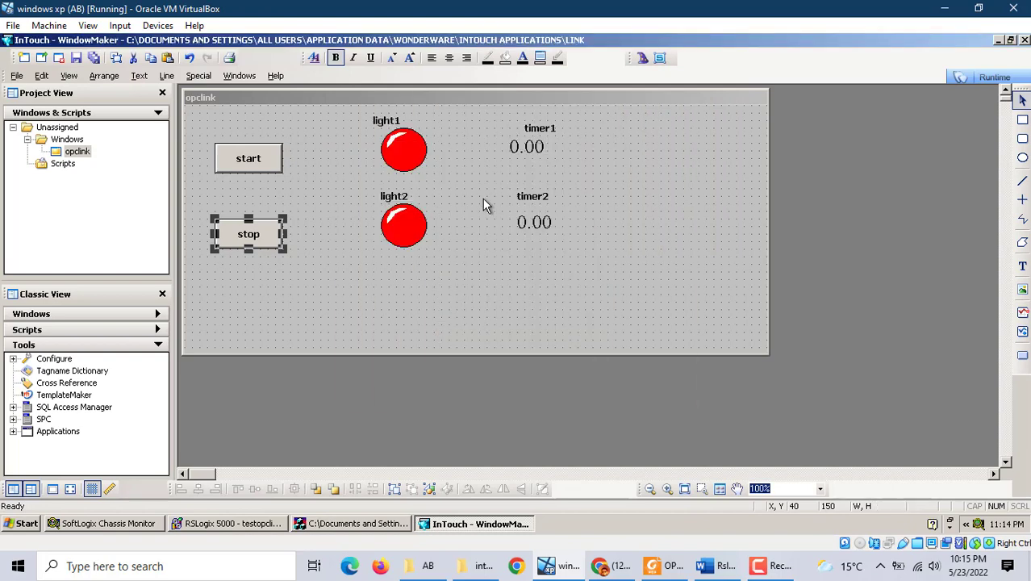
Set the upper light's expression to light1 and agree to define the tag.
double_click(411, 151)
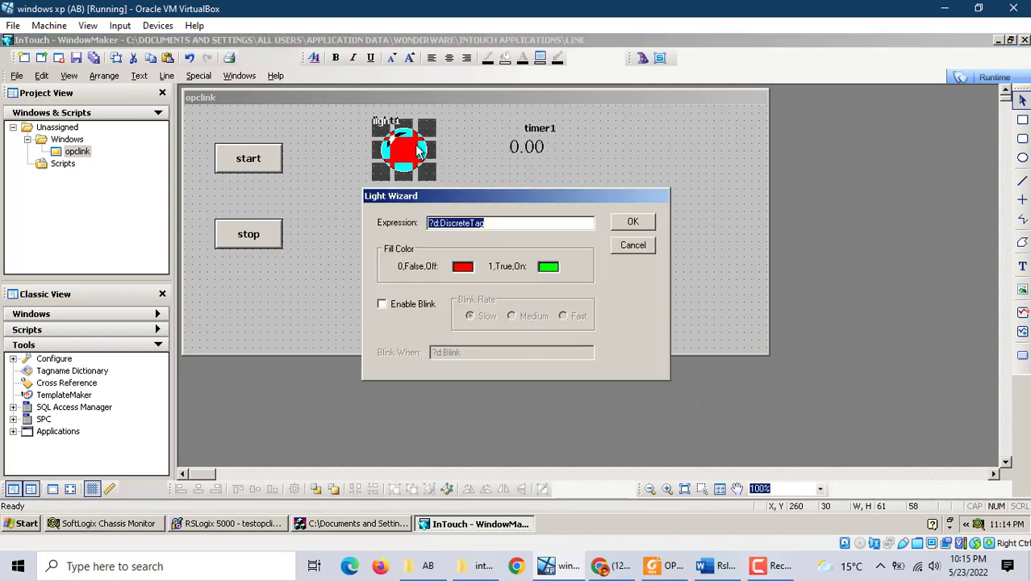
text(lig)
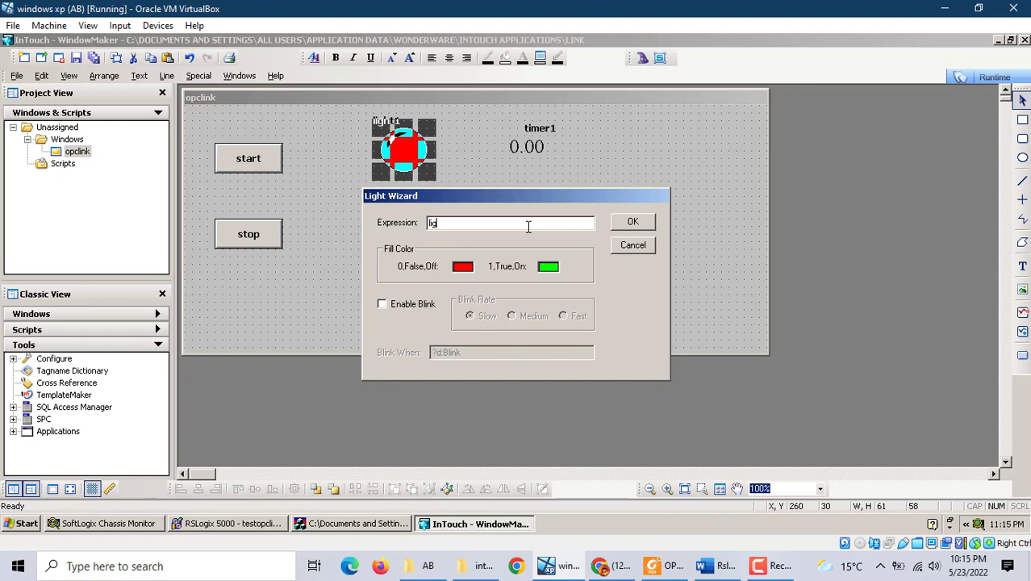
text(ht1)
key(Return)
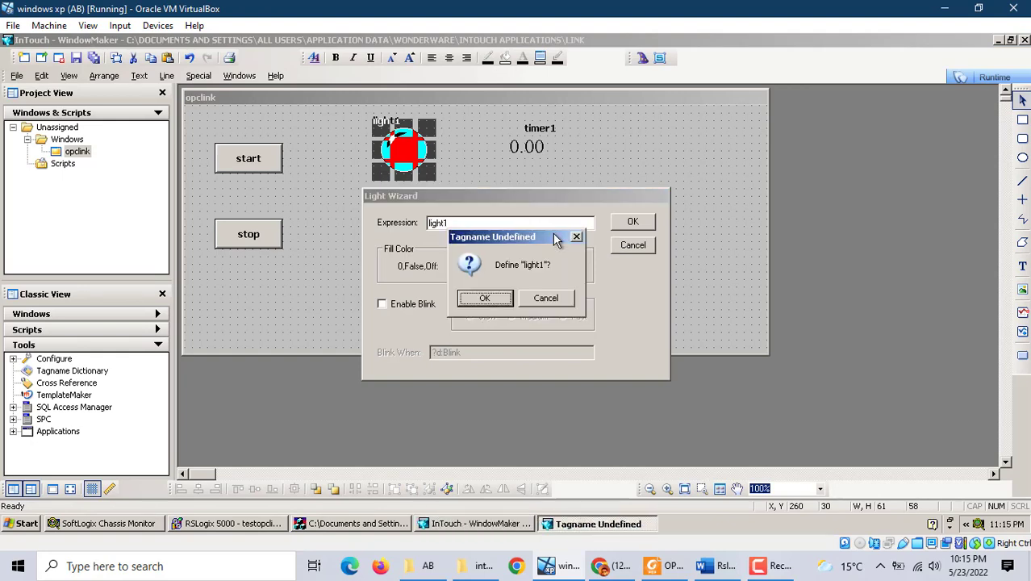
click(492, 299)
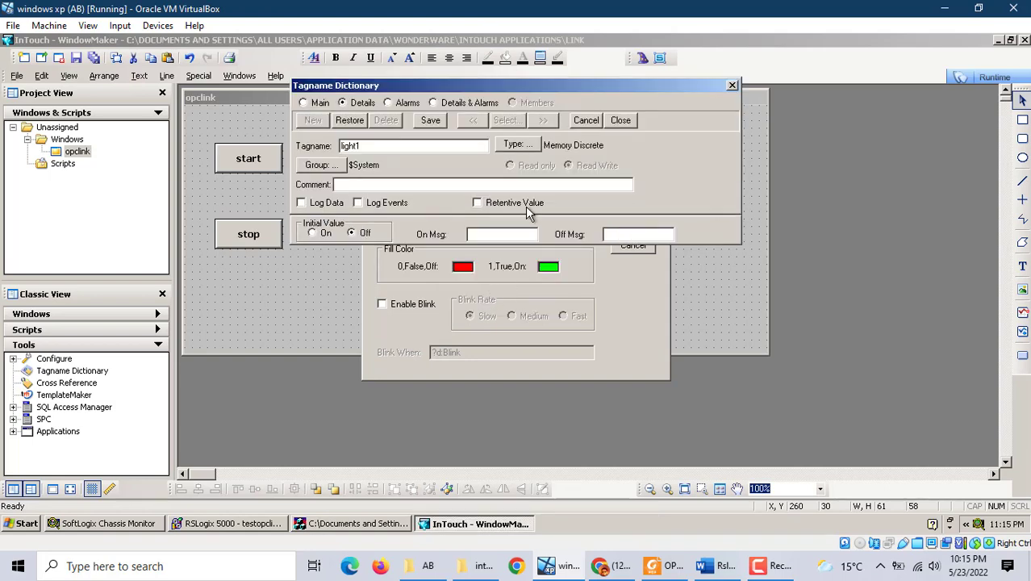
Define the light1 tag as I/O Discrete with item dlight1 and save it.
click(532, 143)
click(352, 87)
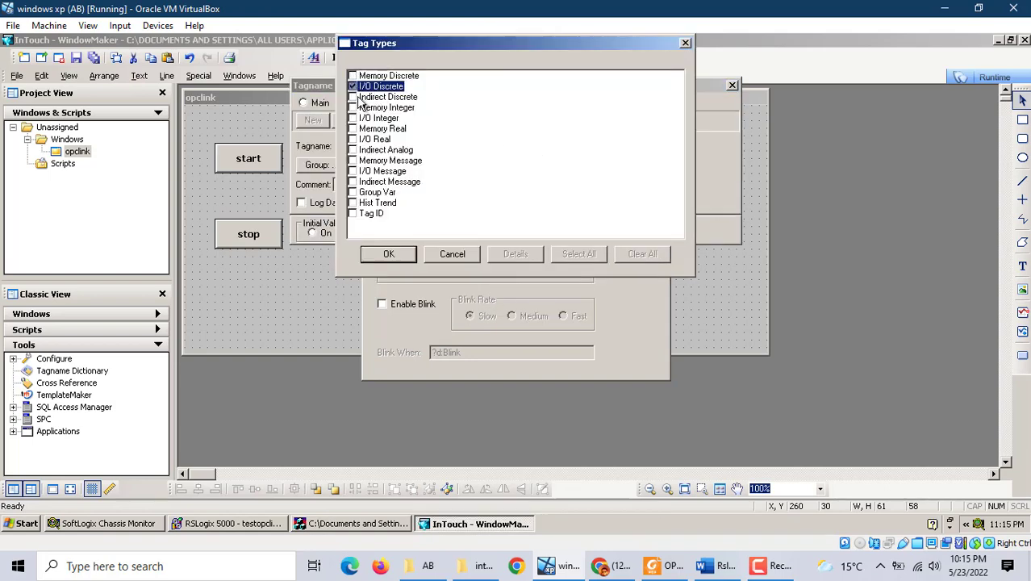
click(388, 254)
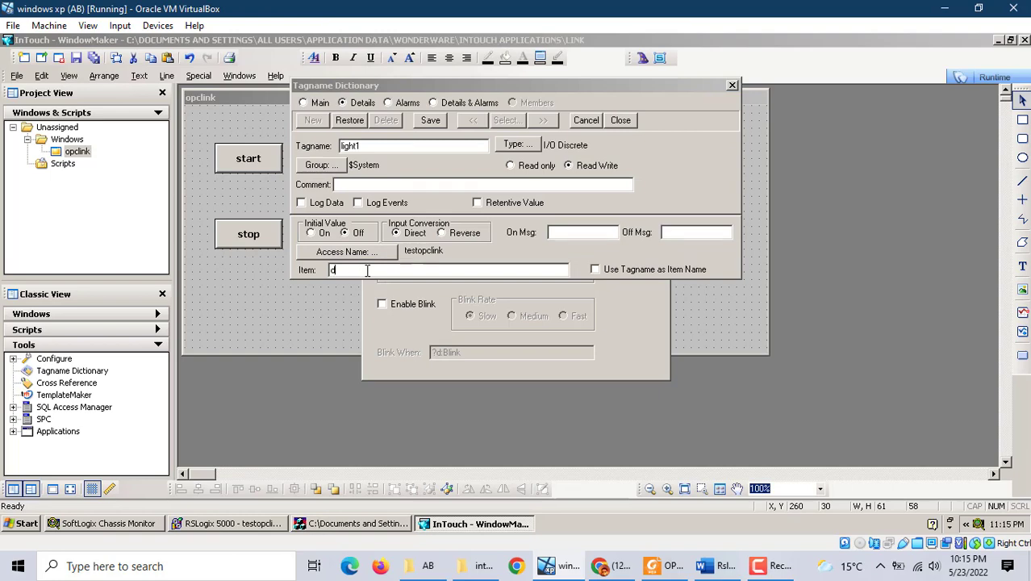
click(367, 270)
text(dlight1)
click(436, 128)
click(621, 120)
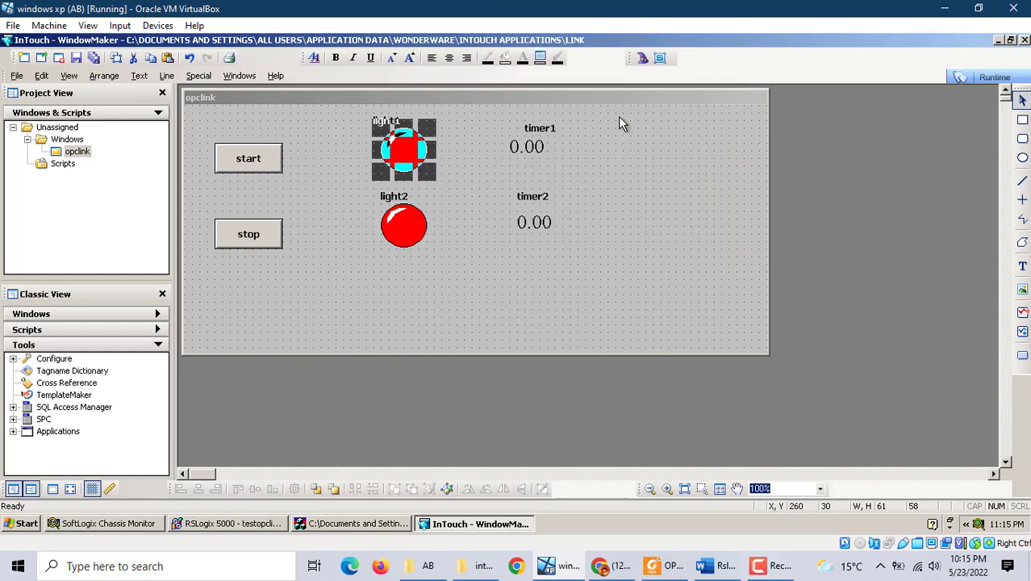
Set the lower light's expression to light2 and agree to define the tag.
double_click(400, 234)
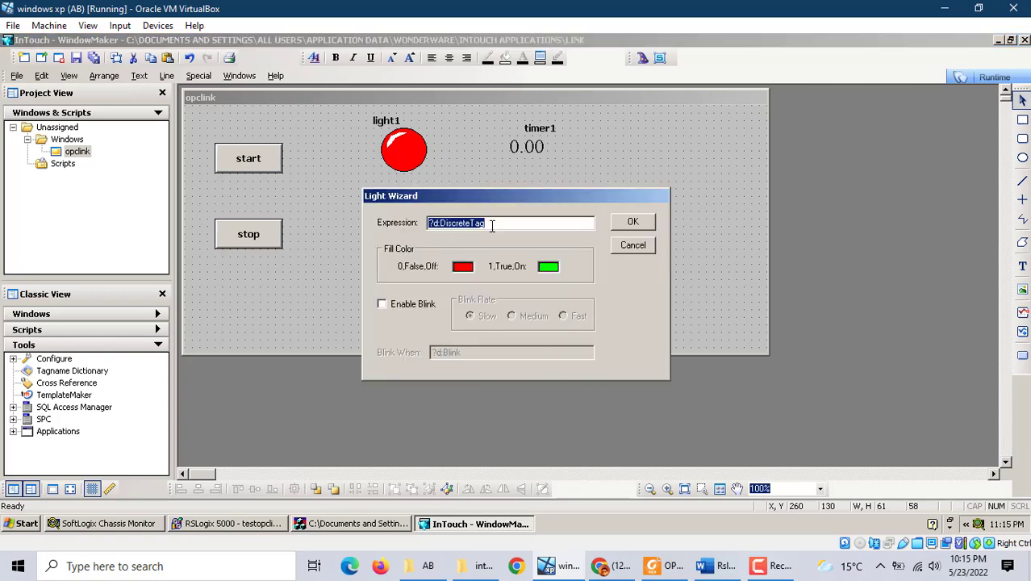
key(BackSpace)
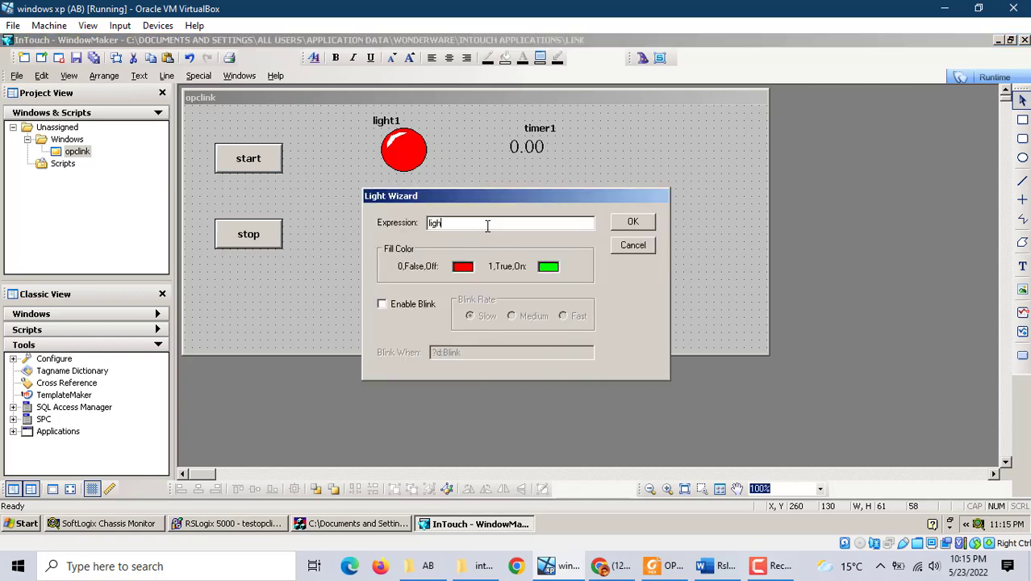
click(635, 223)
click(473, 298)
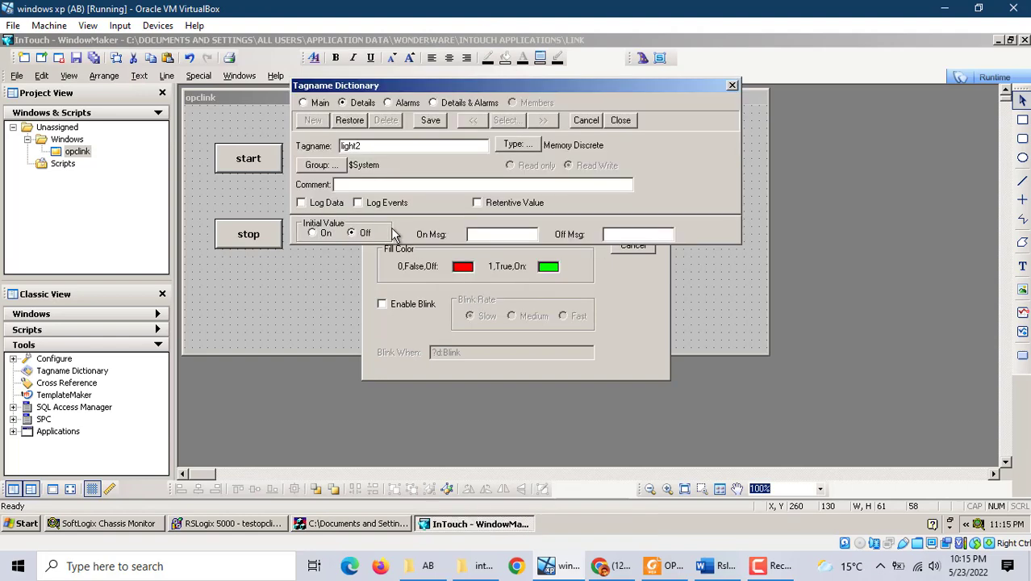
Define the light2 tag as I/O Discrete with item dlight2, save it and confirm the lower light's link.
click(509, 148)
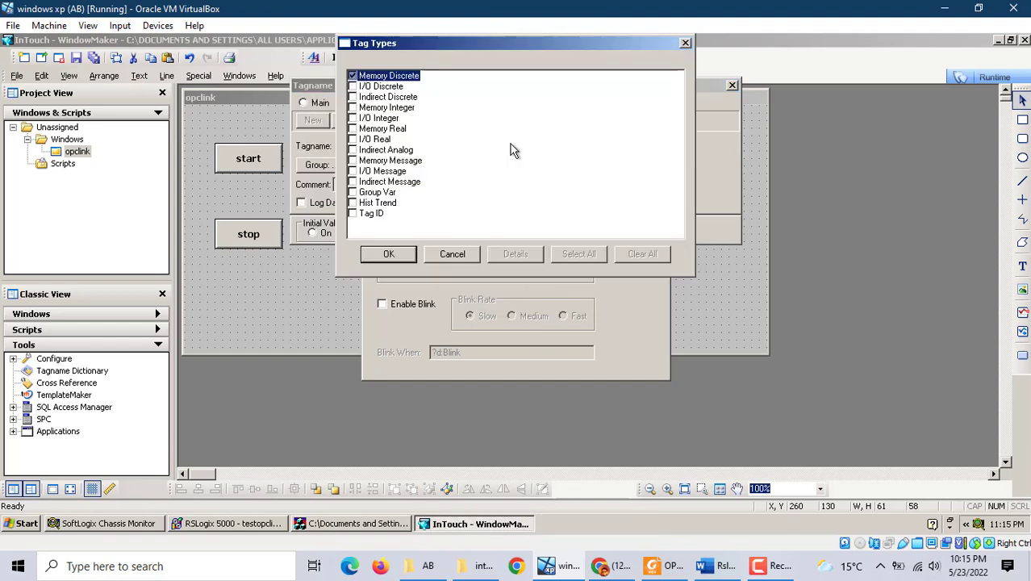
click(370, 87)
click(376, 254)
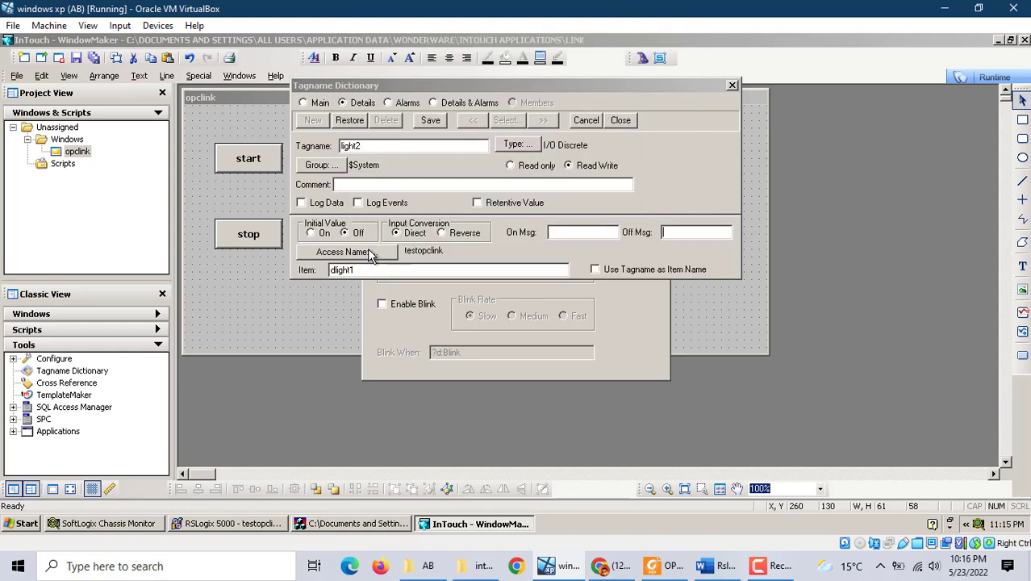
click(361, 269)
key(BackSpace)
text(2)
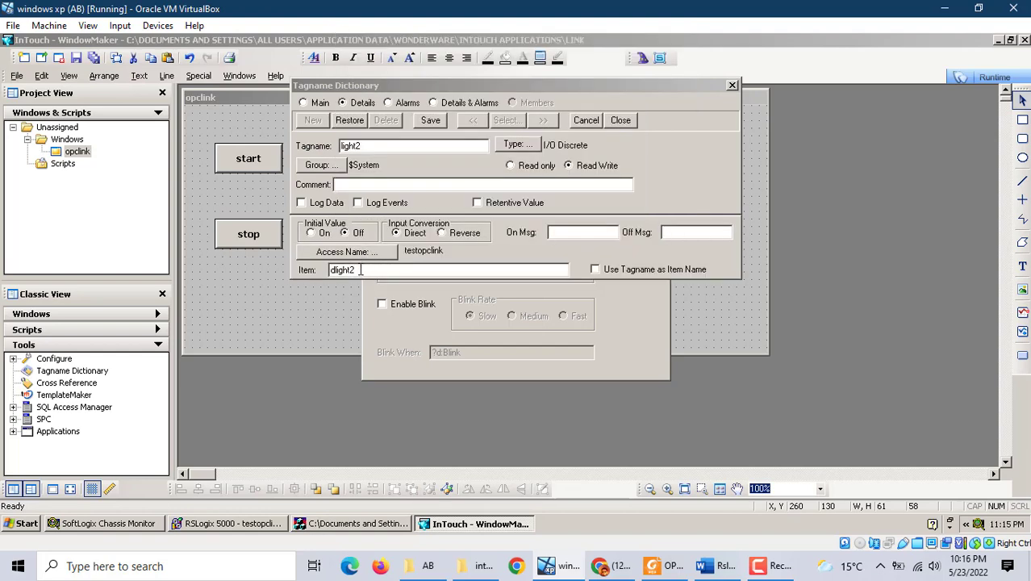
click(430, 122)
click(616, 120)
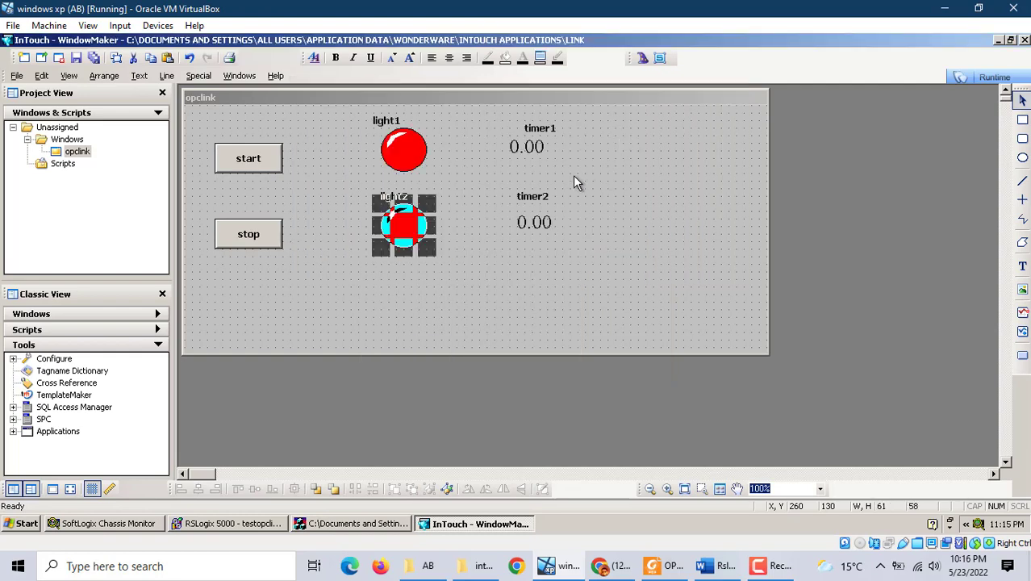
Assign tagname timer1 to the upper analog value display and agree to define the tag.
double_click(530, 148)
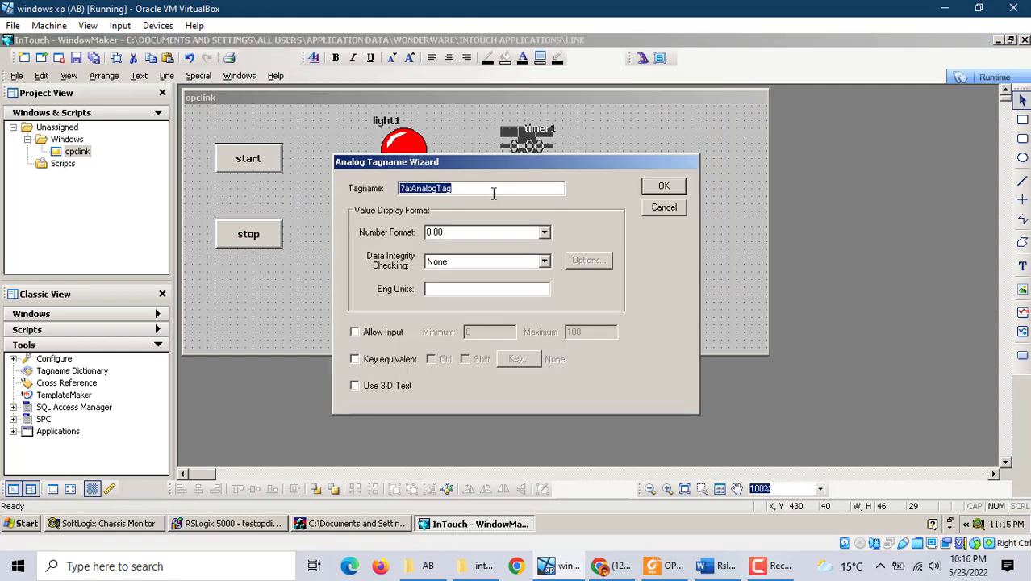
text(timer1)
key(Return)
click(476, 302)
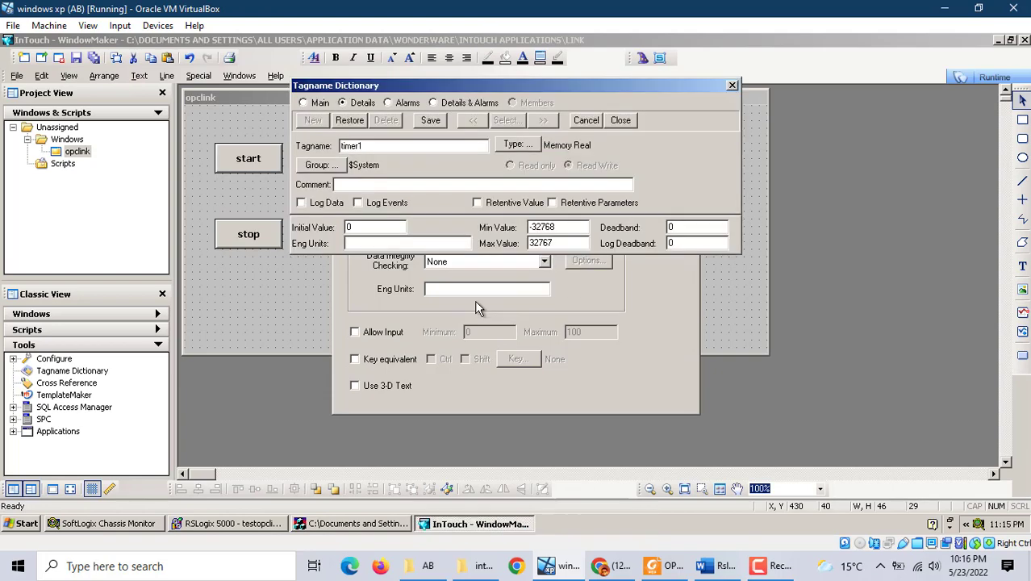
Make the timer1 tag an I/O Integer and assign it the testopclink access name.
click(524, 146)
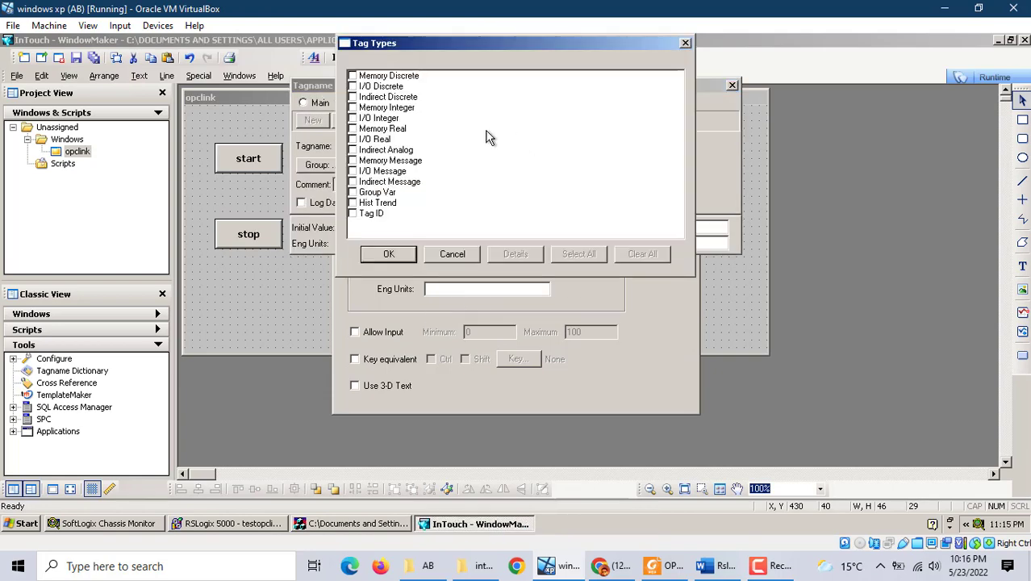
click(354, 119)
click(388, 254)
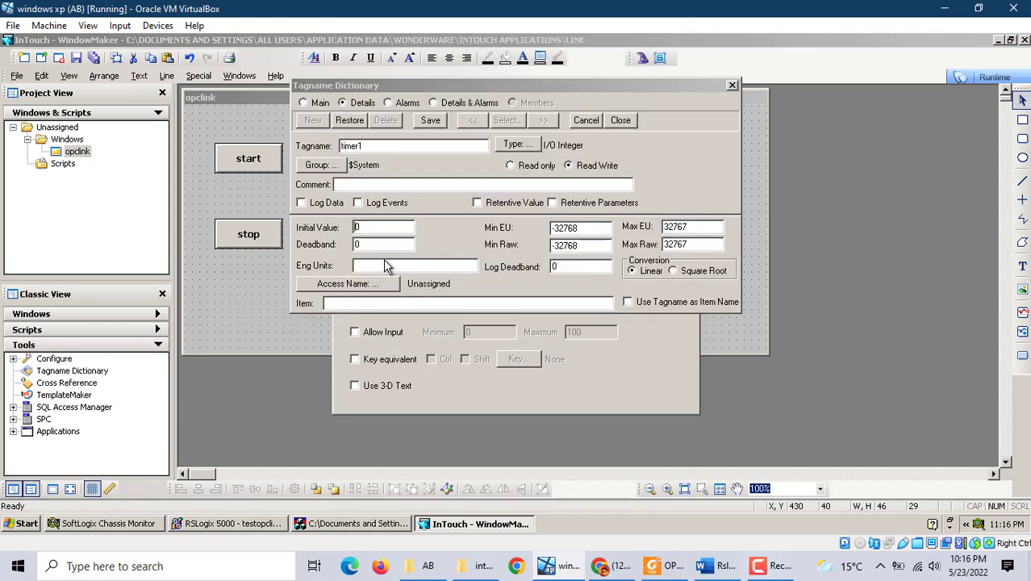
click(375, 284)
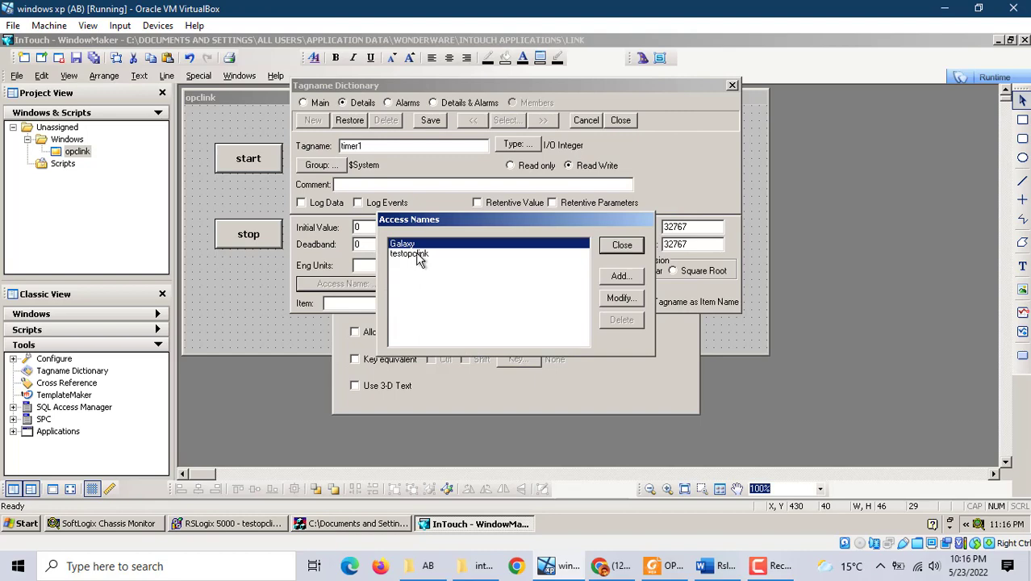
click(416, 254)
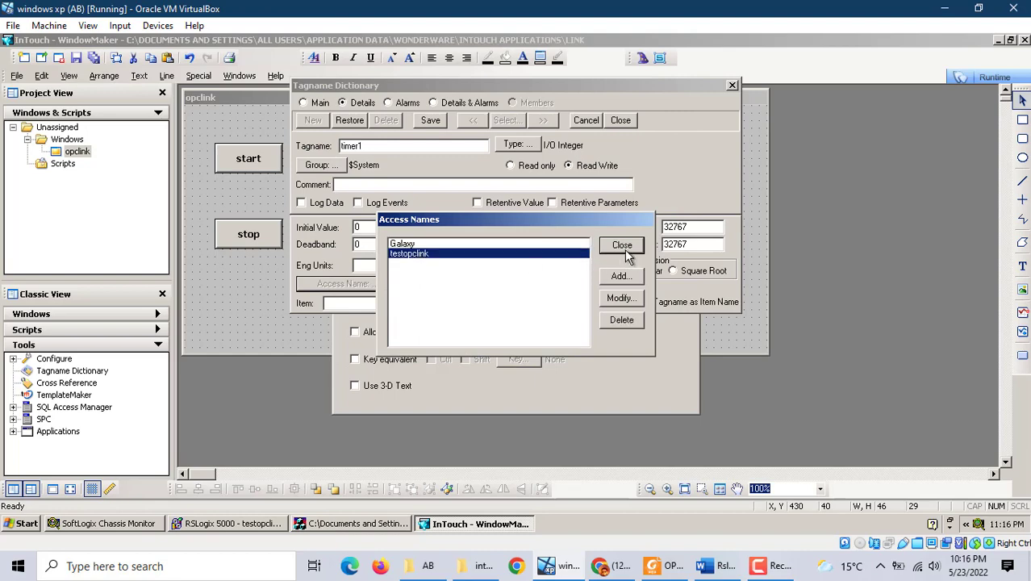
click(621, 246)
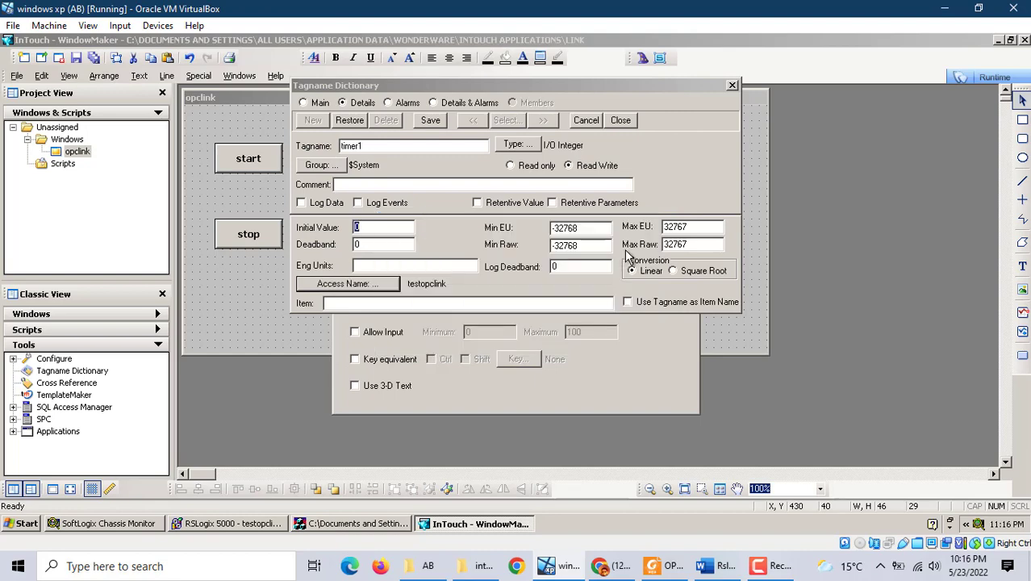
Check the item name prefixes in the OPCLink User's Guide, then set timer1's item to it1.acc and save the tag.
click(386, 302)
click(663, 570)
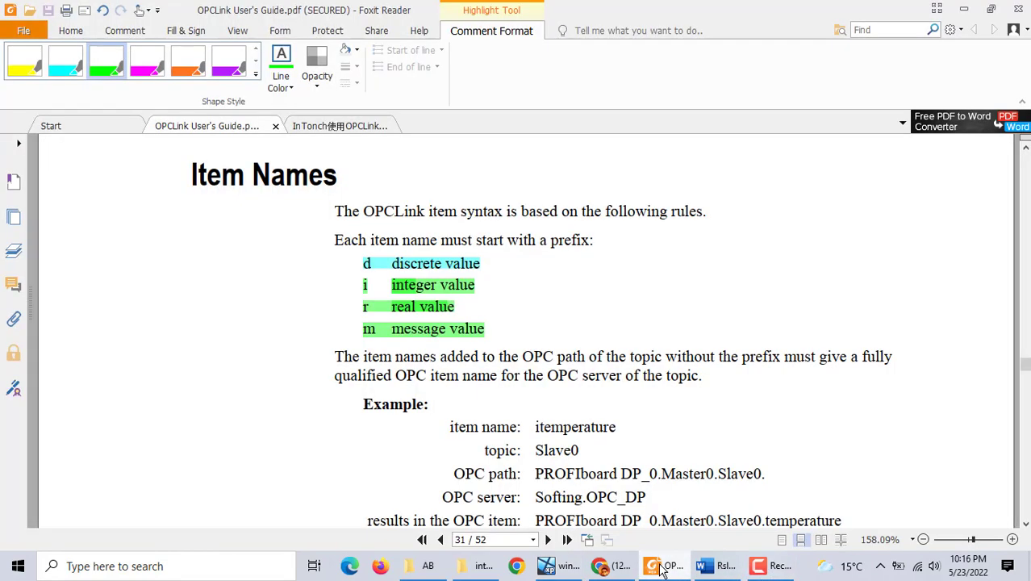
click(770, 569)
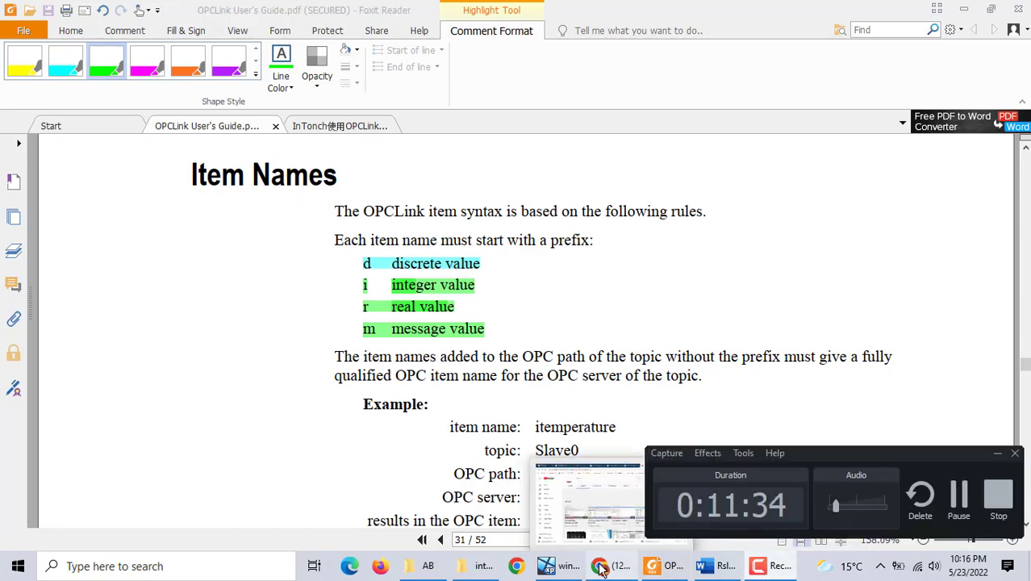
click(557, 566)
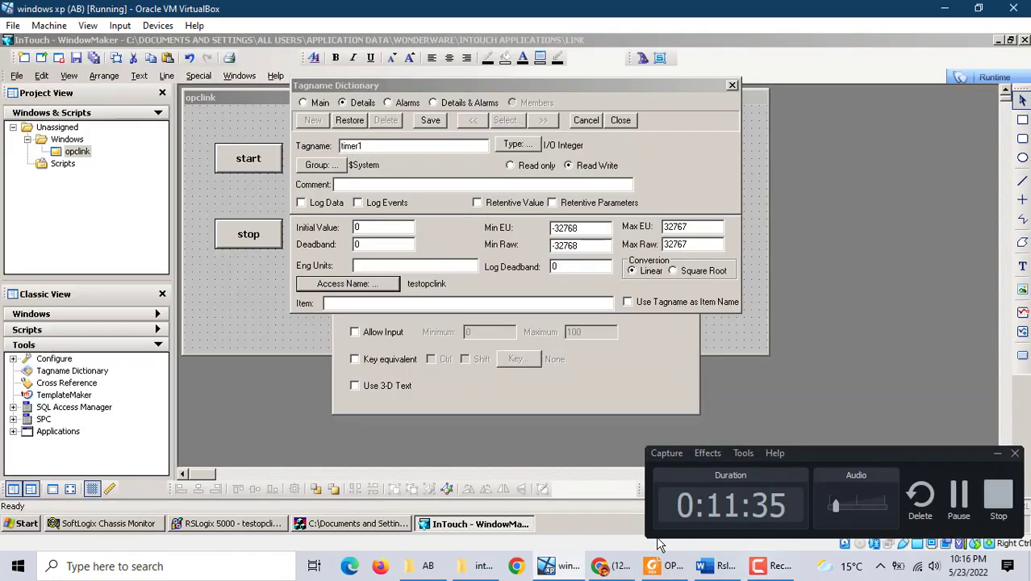
click(997, 454)
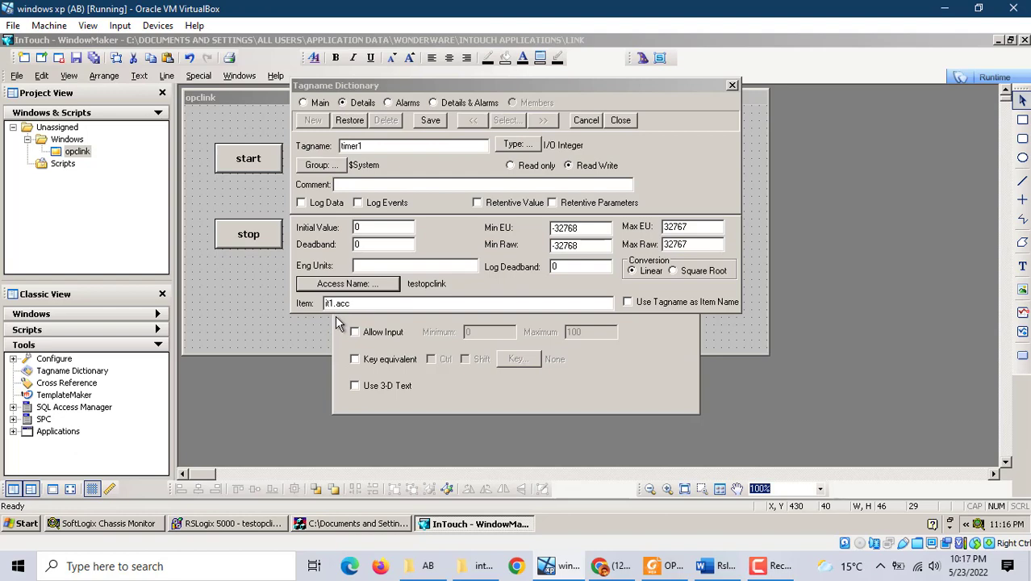
click(431, 121)
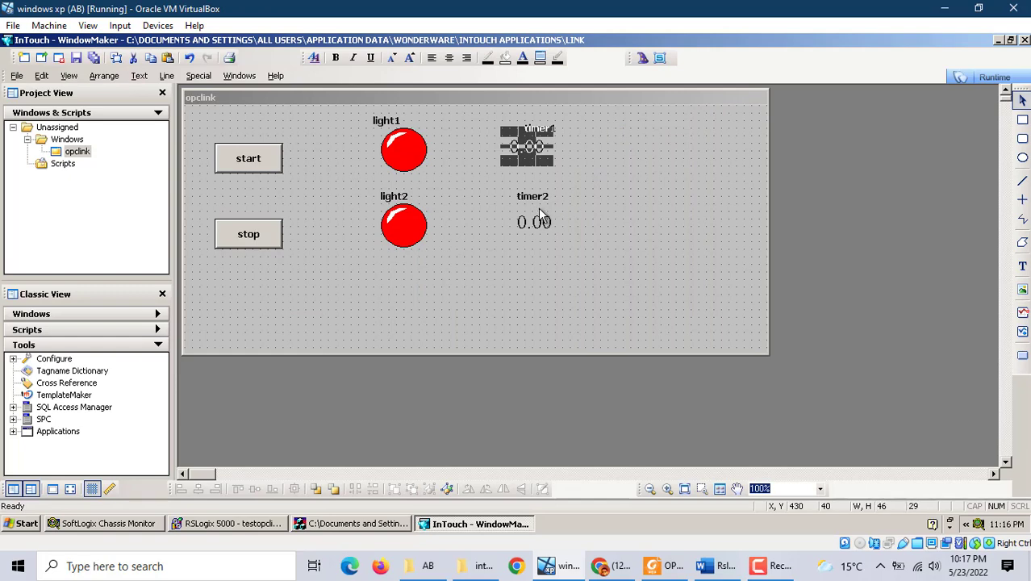
Assign tagname timer2 to the lower analog value display and agree to define the tag.
double_click(537, 213)
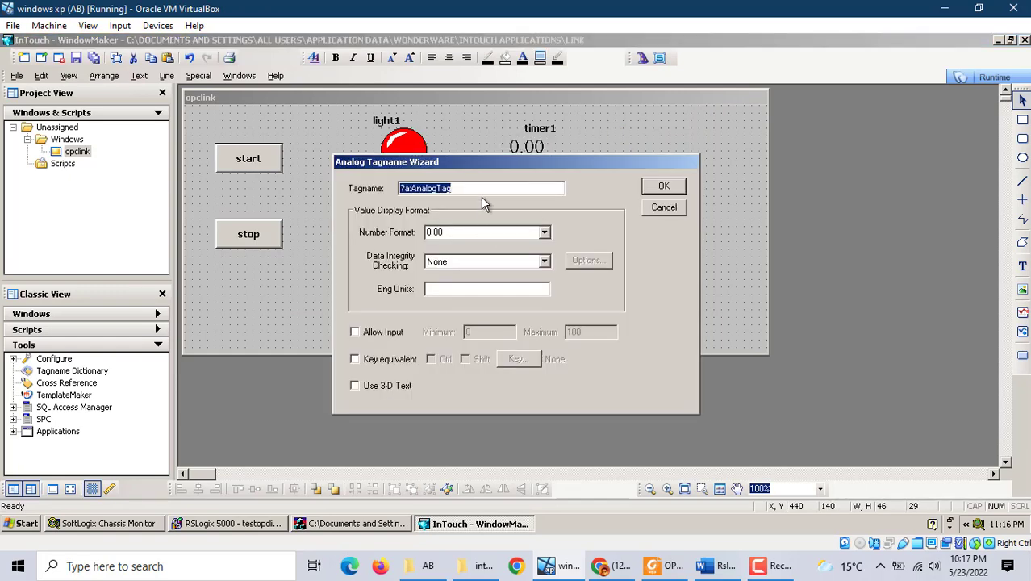
text(timer2)
key(Return)
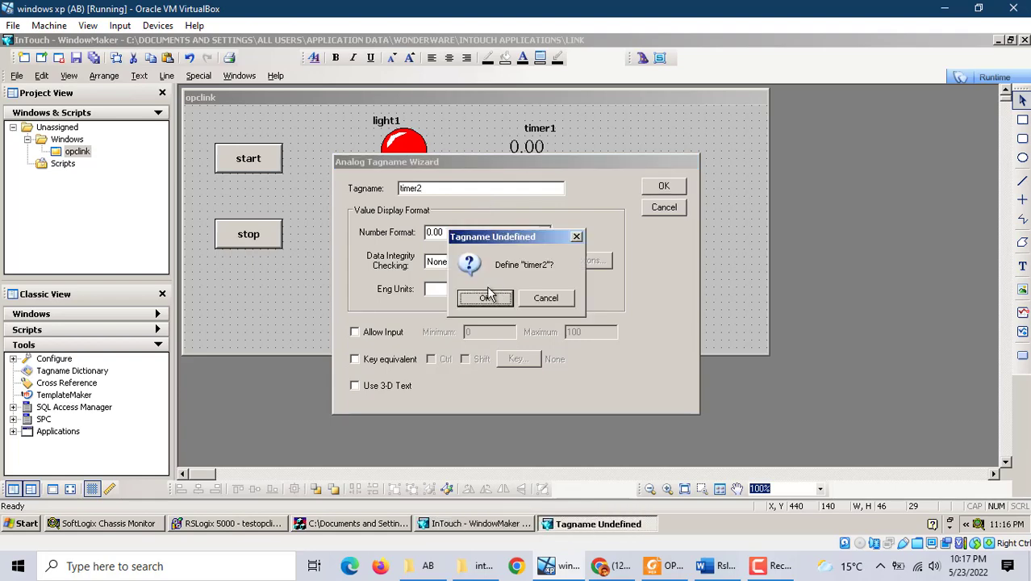
click(484, 298)
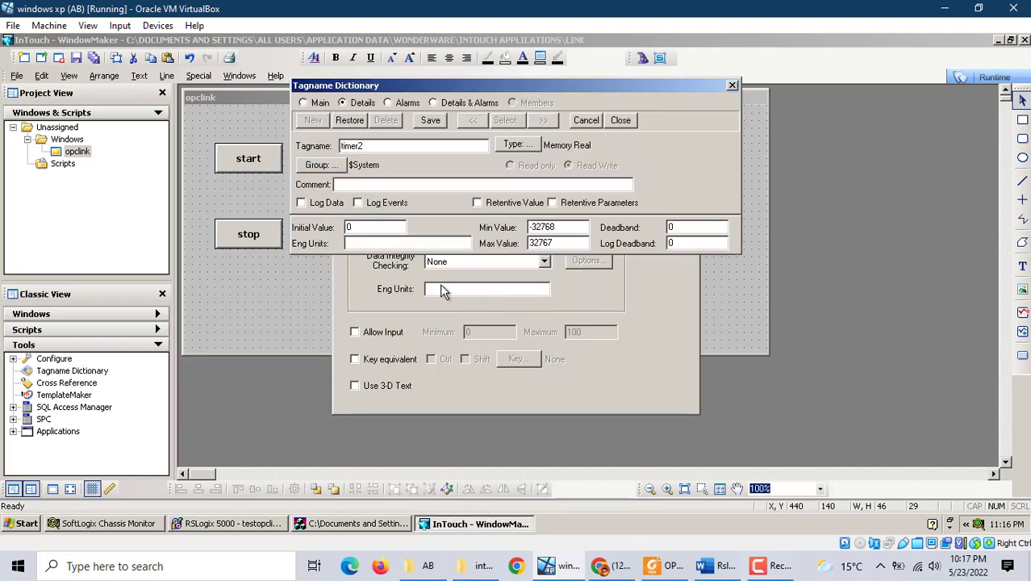
Define the timer2 tag as I/O Integer with item it2.acc, save it and confirm the lower display's link.
click(509, 146)
click(367, 119)
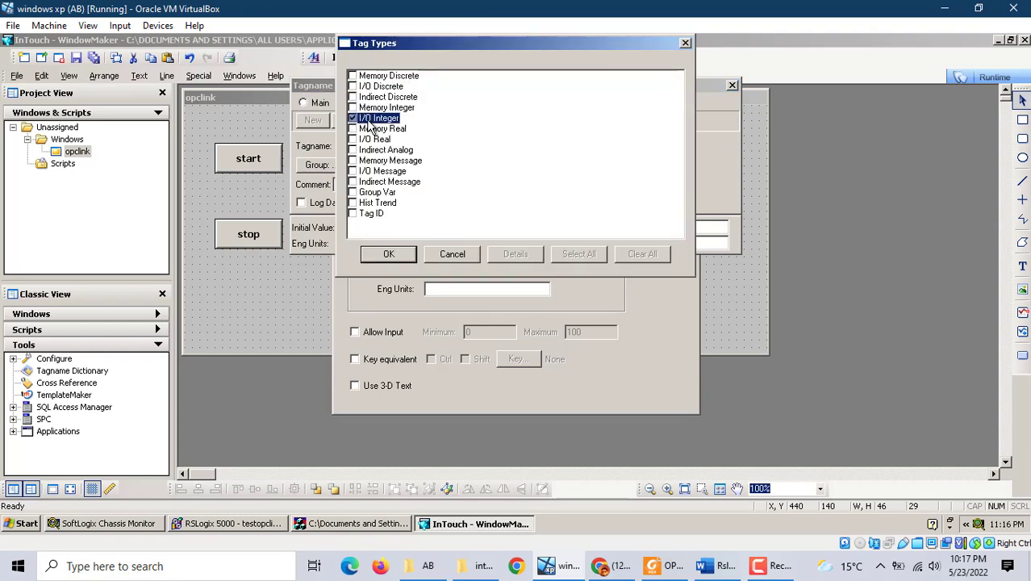
click(387, 255)
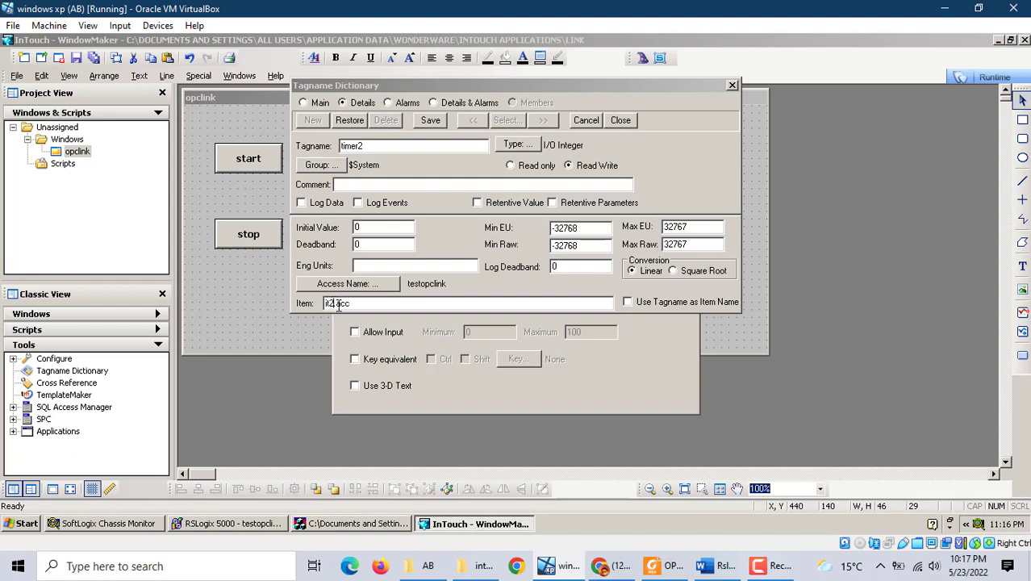
click(432, 120)
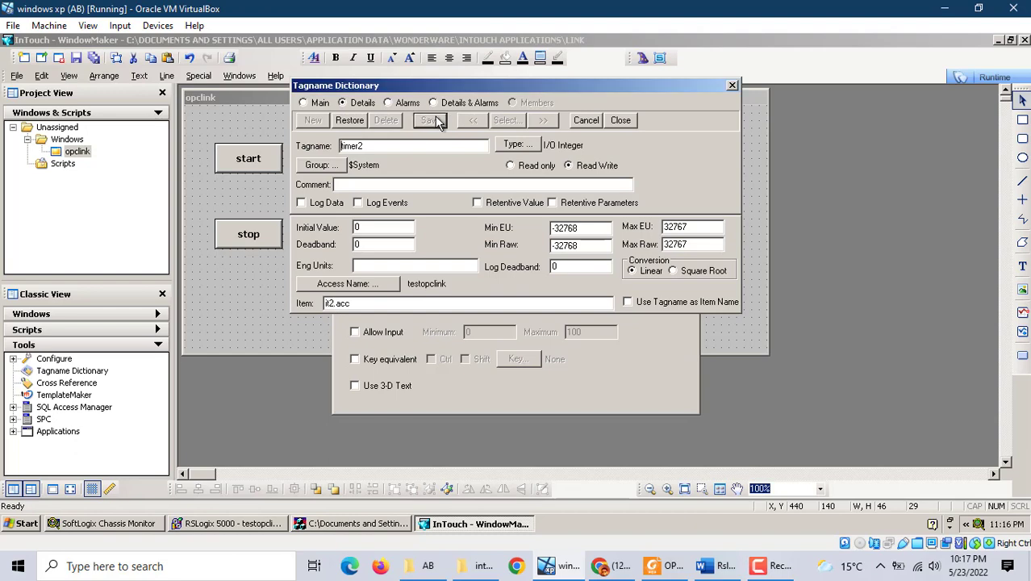
click(614, 120)
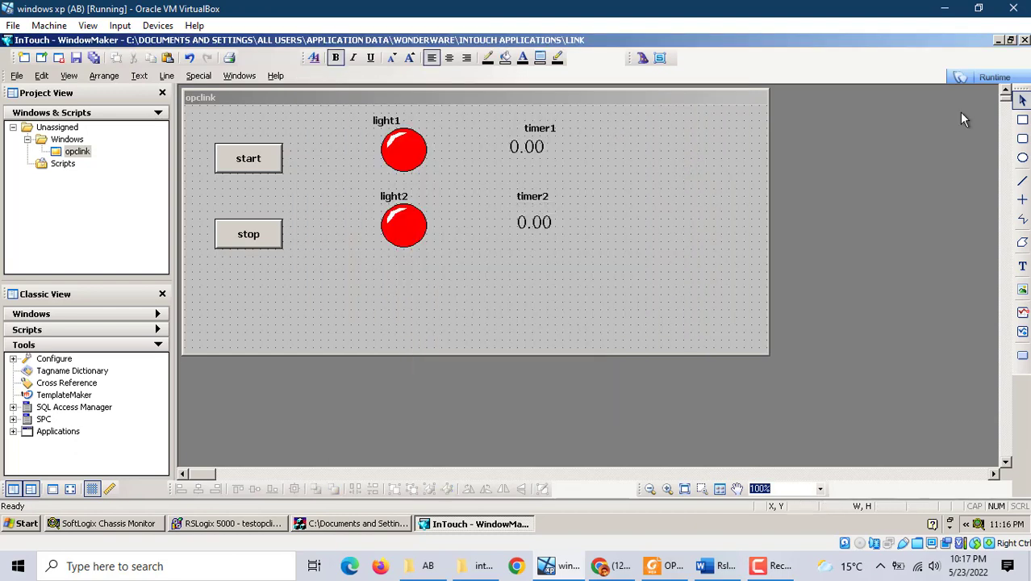
Switch the opclink window to runtime and test the lights and timers by operating start and stop several times.
click(988, 77)
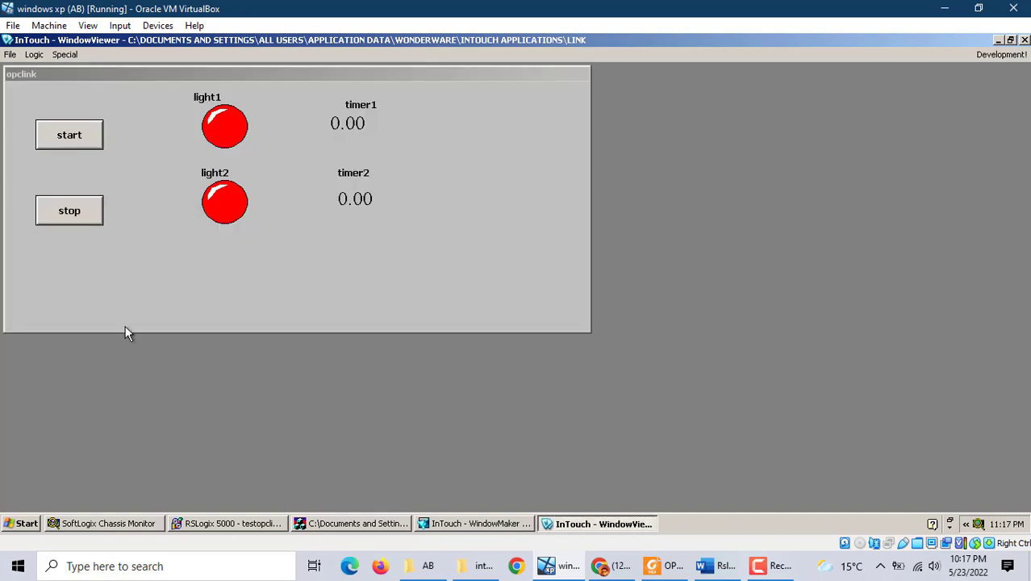
click(79, 139)
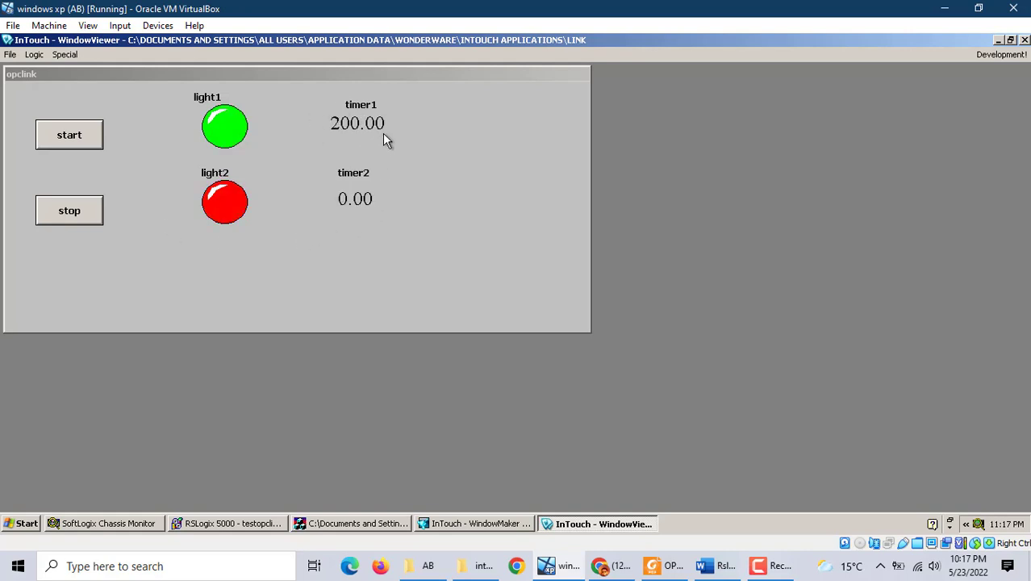
click(69, 215)
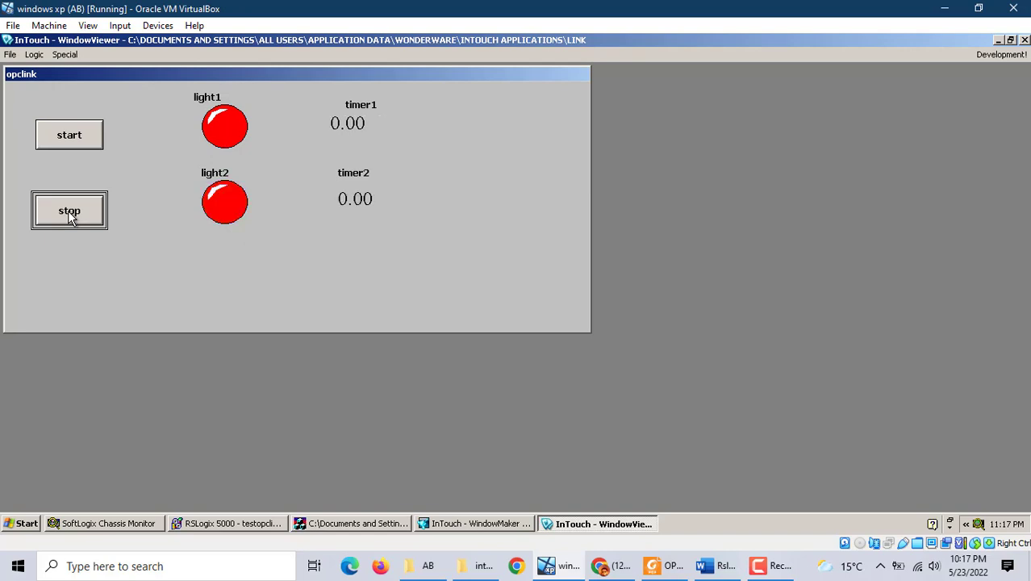
click(72, 212)
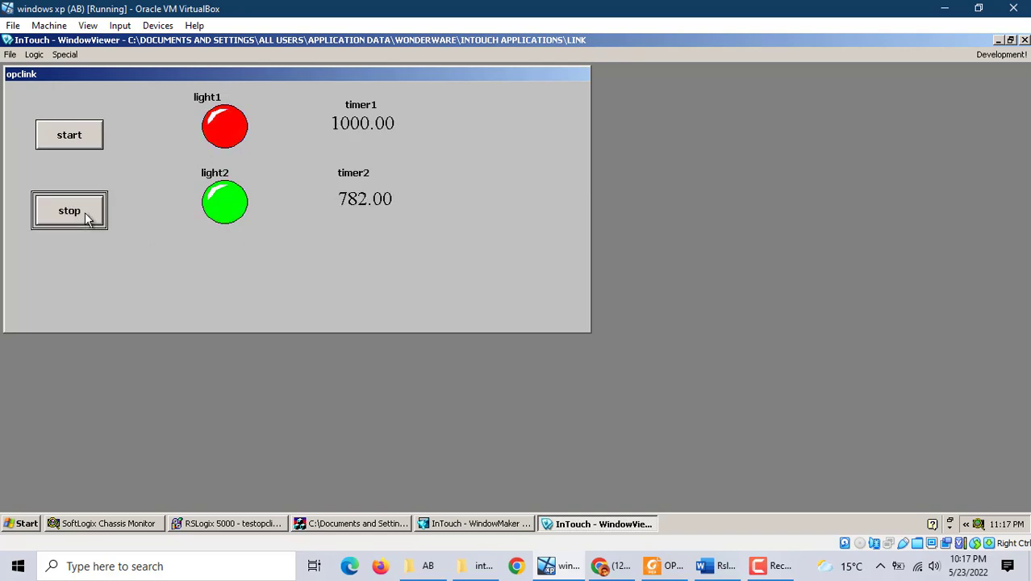
click(72, 141)
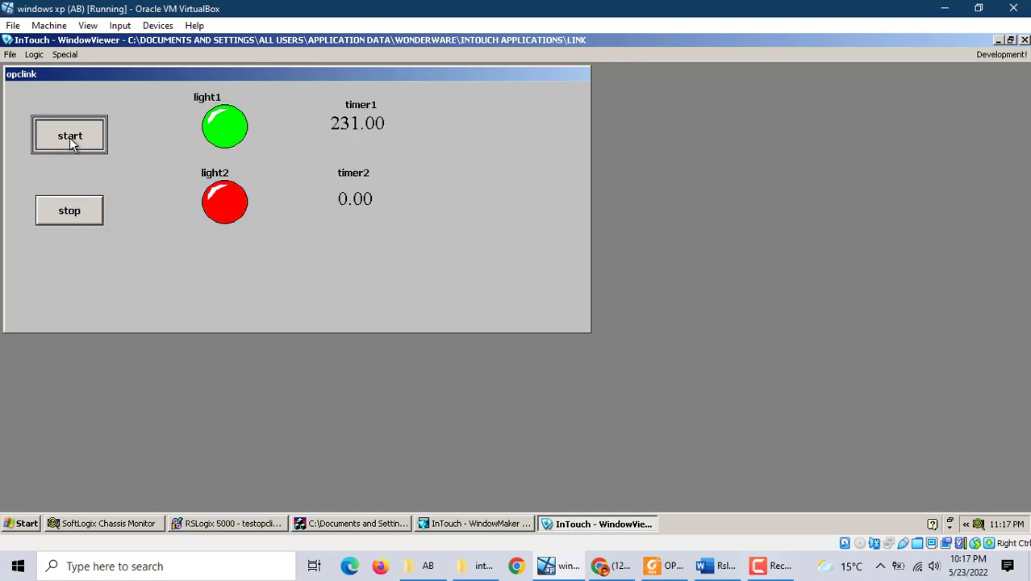
click(87, 217)
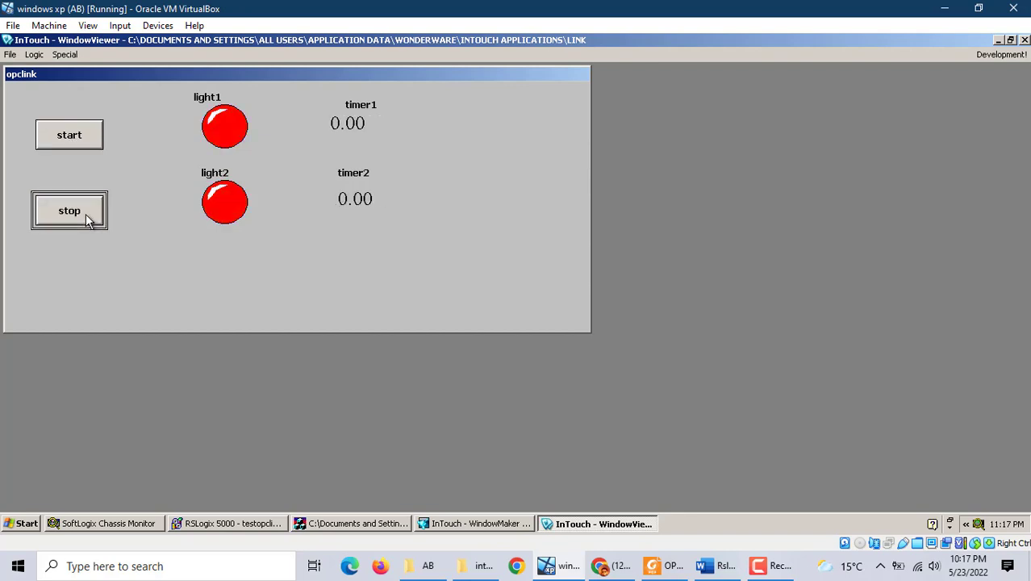
click(67, 146)
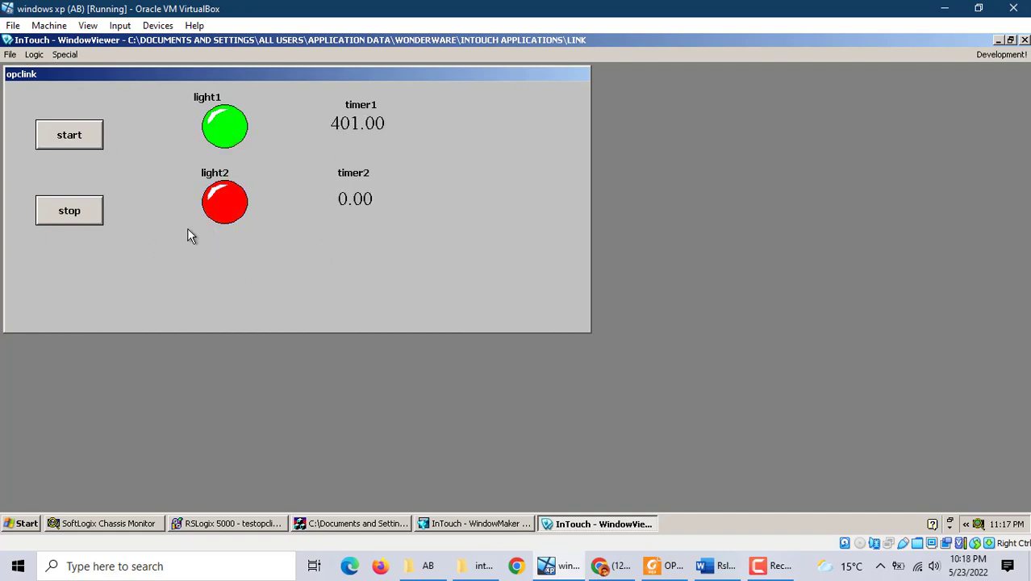
click(79, 216)
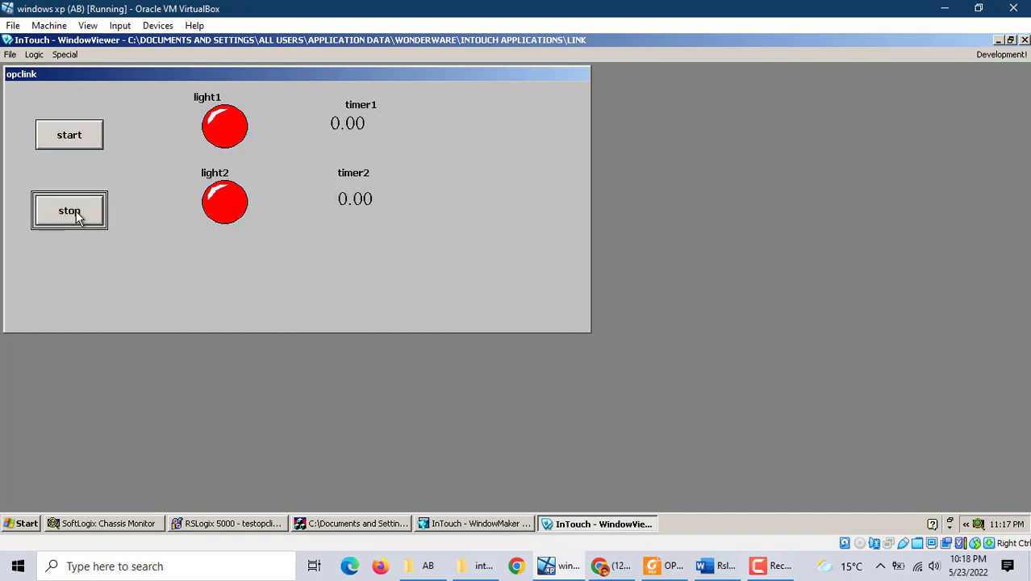
Close the InTouch runtime viewer and check the topic list in OPCLink while no client is running.
click(1009, 40)
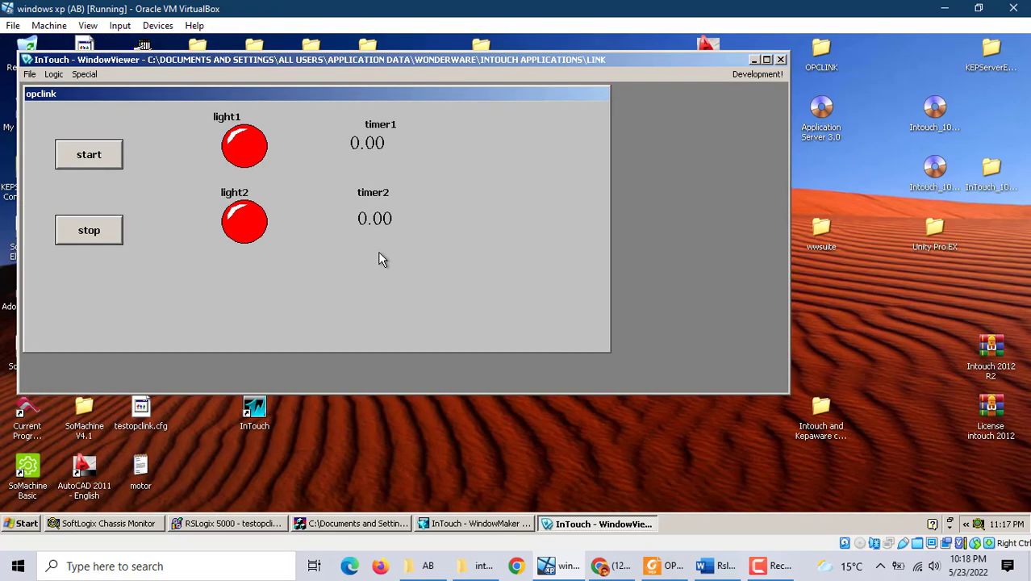
click(773, 60)
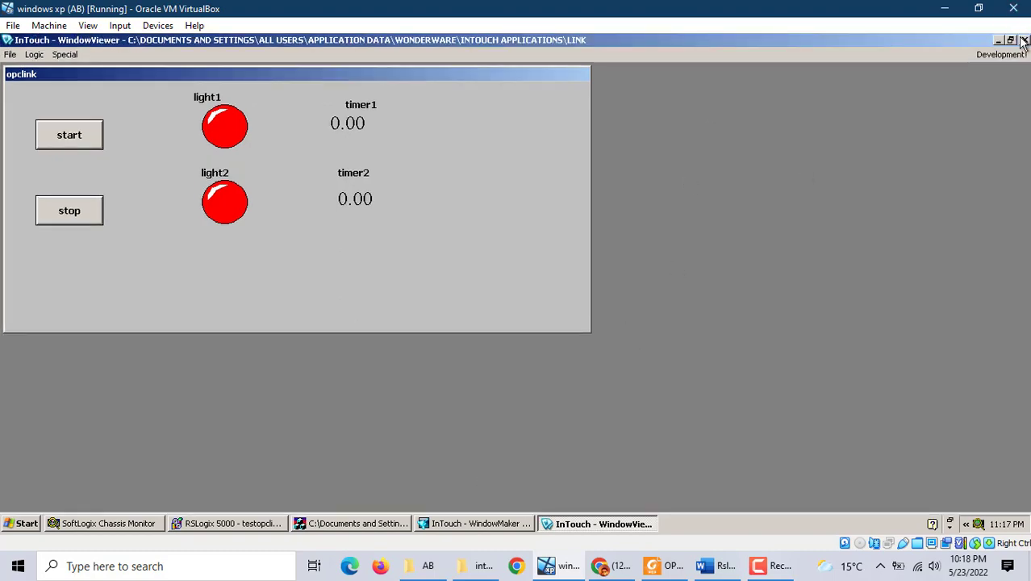
click(1023, 40)
click(458, 525)
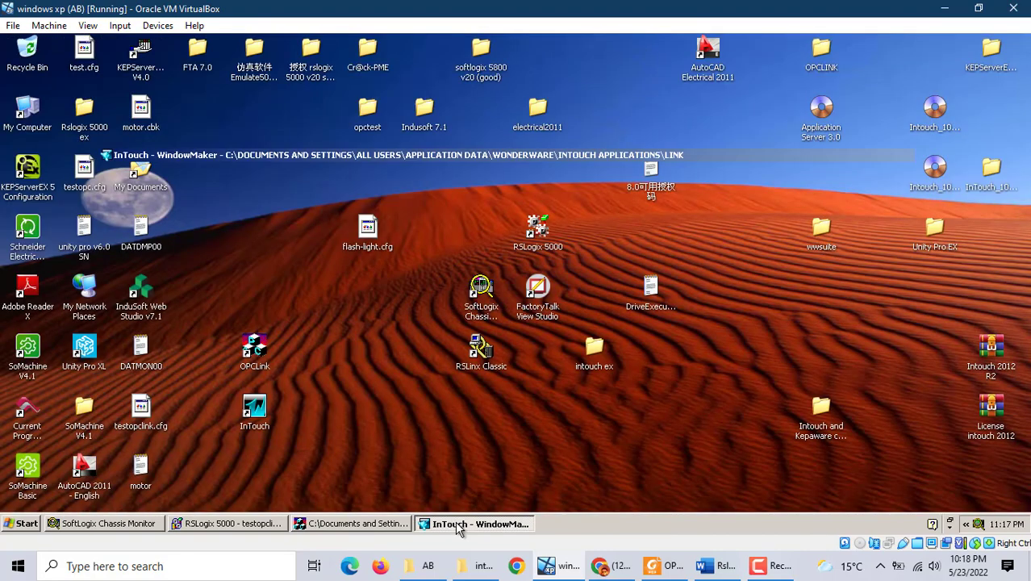
click(330, 526)
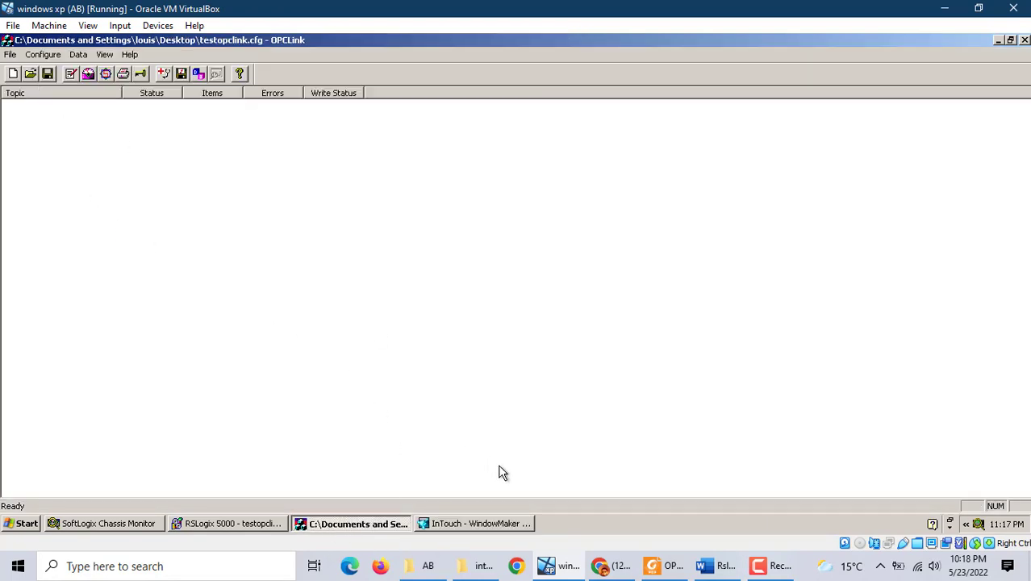
Reopen the opclink window in WindowMaker, switch it to runtime and operate start to run the lights and timers.
click(505, 522)
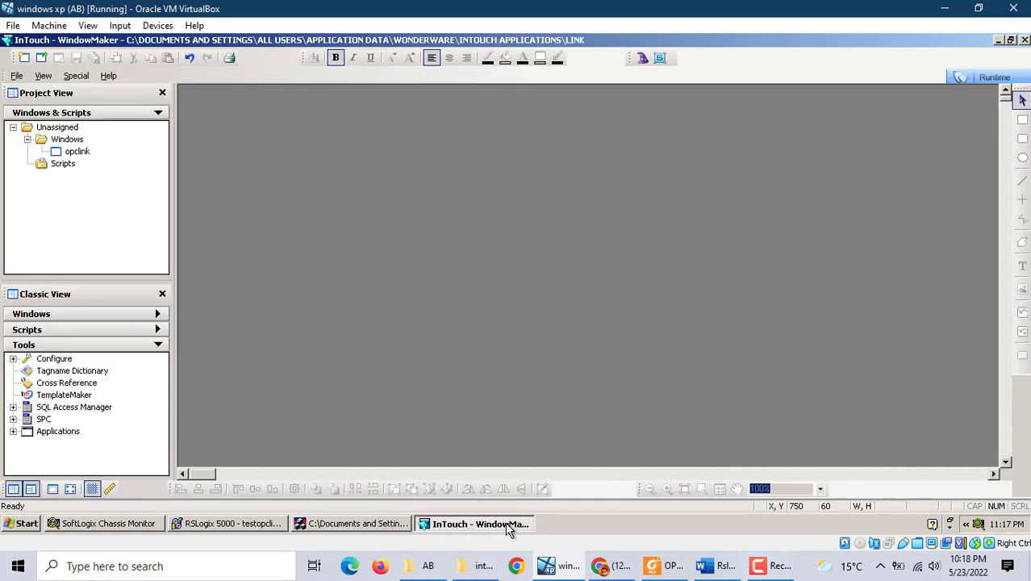
double_click(77, 153)
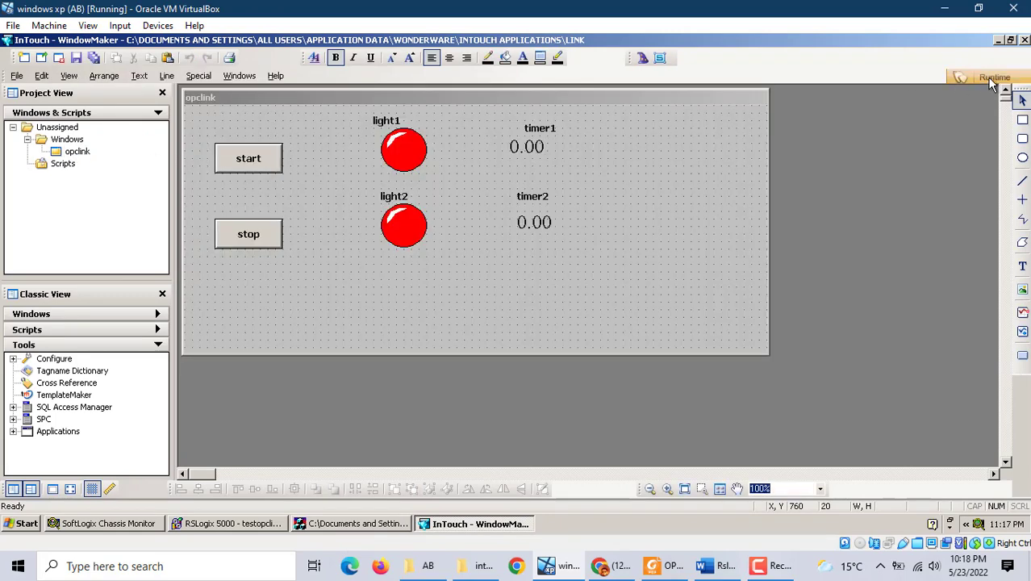
click(987, 77)
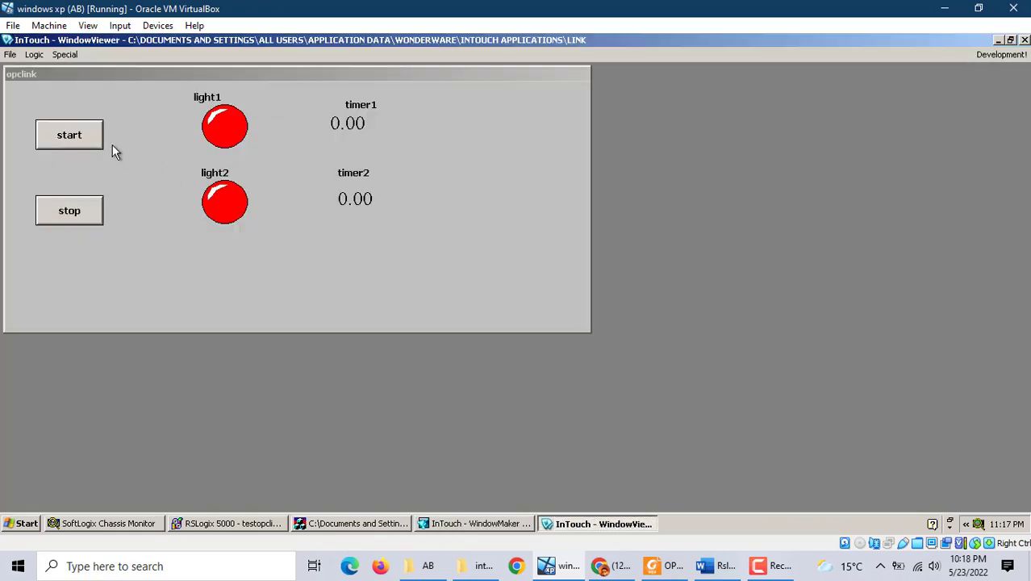
click(85, 135)
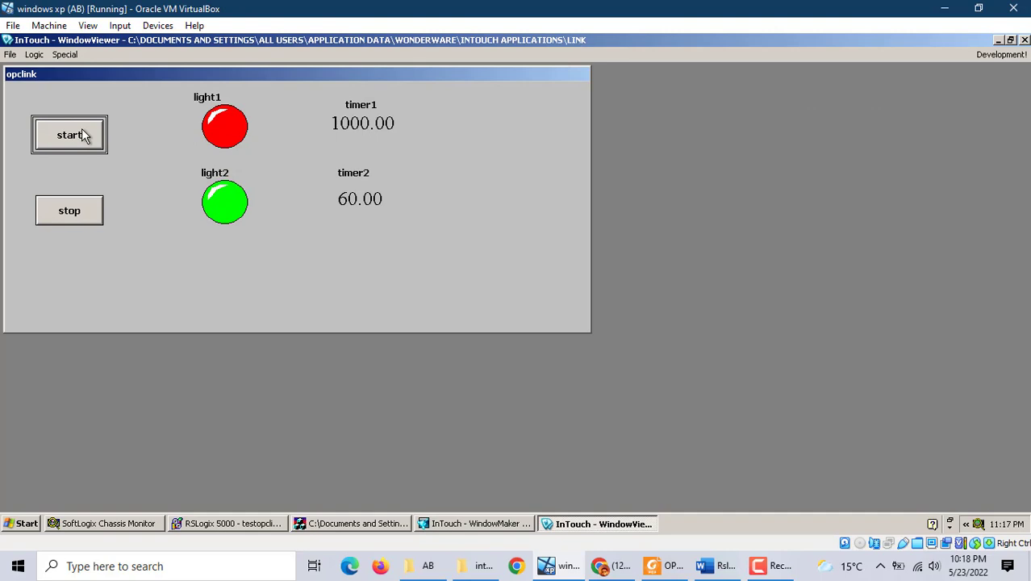
Switch to OPCLink and examine the testopclink topic's status and live item values in the Data Monitor, then close it.
click(356, 523)
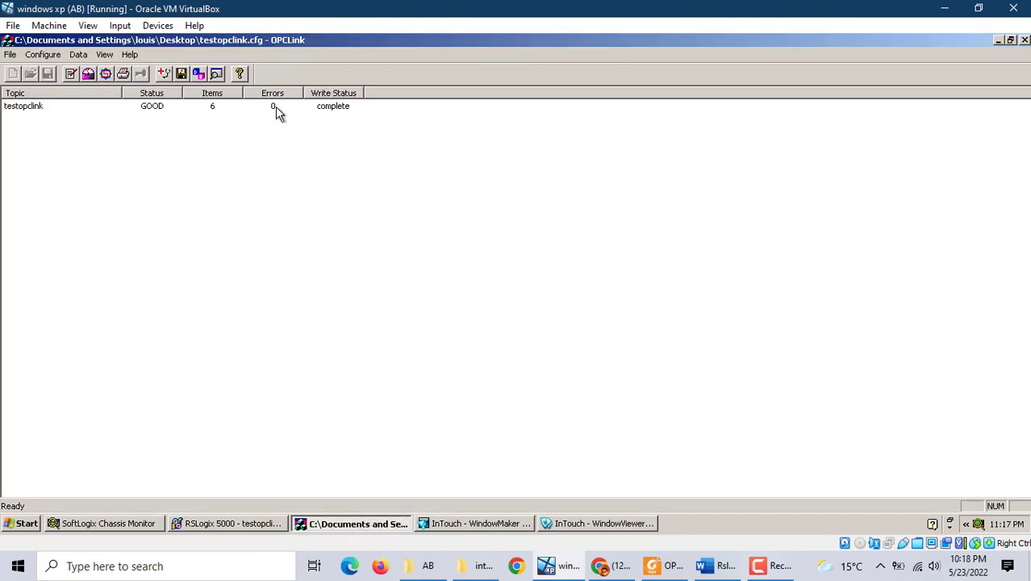
click(77, 54)
click(102, 69)
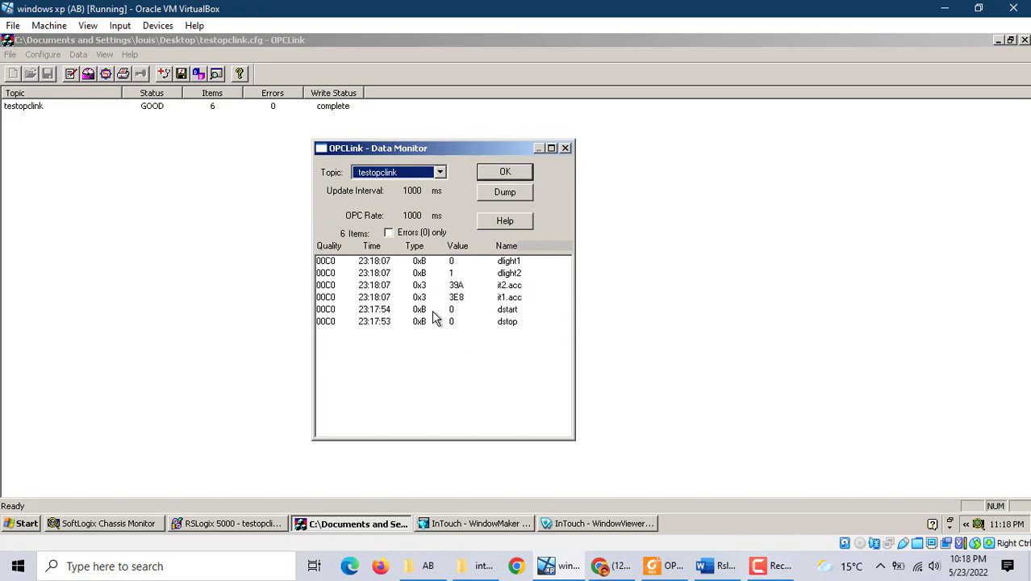
click(441, 172)
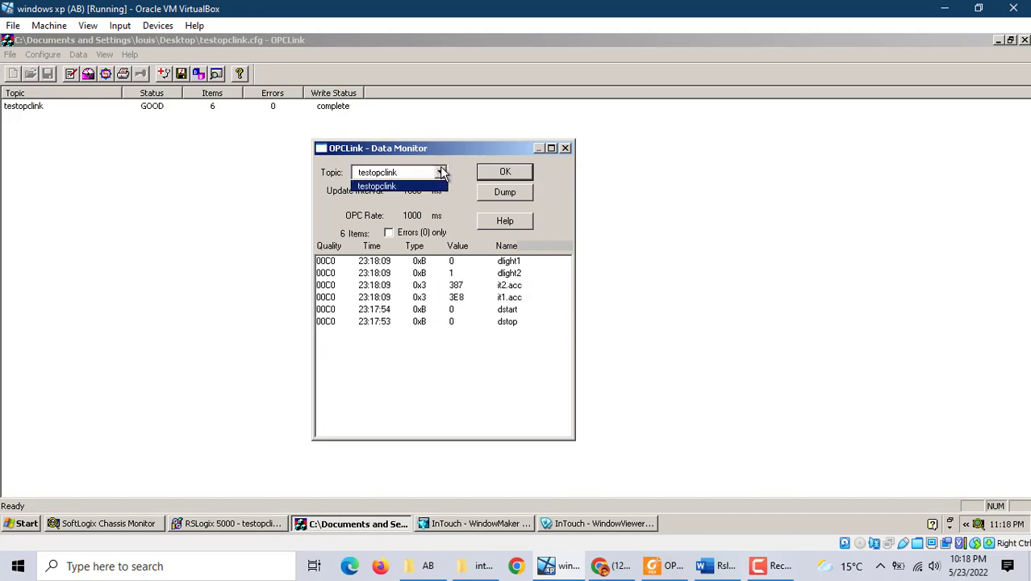
click(441, 171)
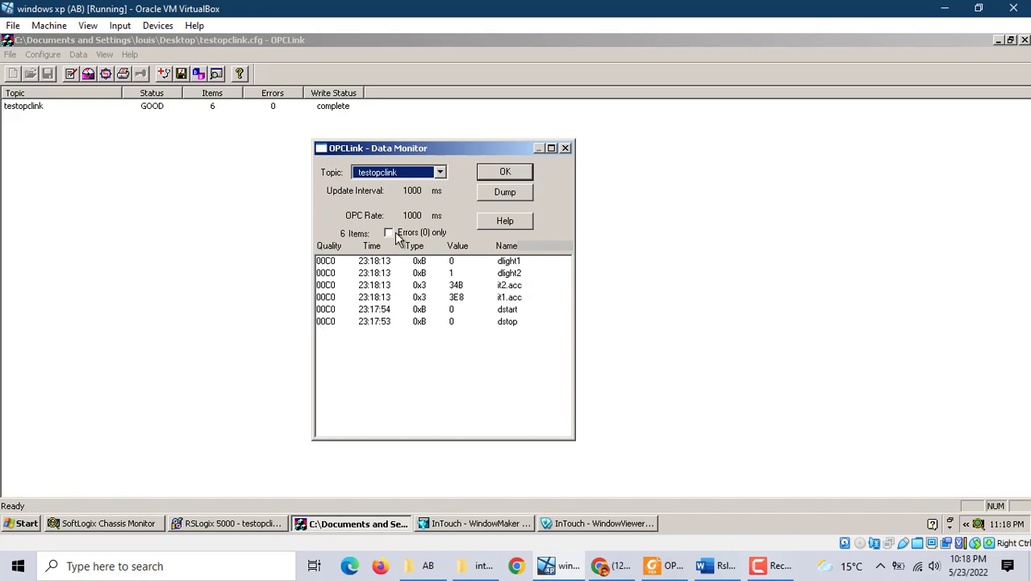
click(509, 174)
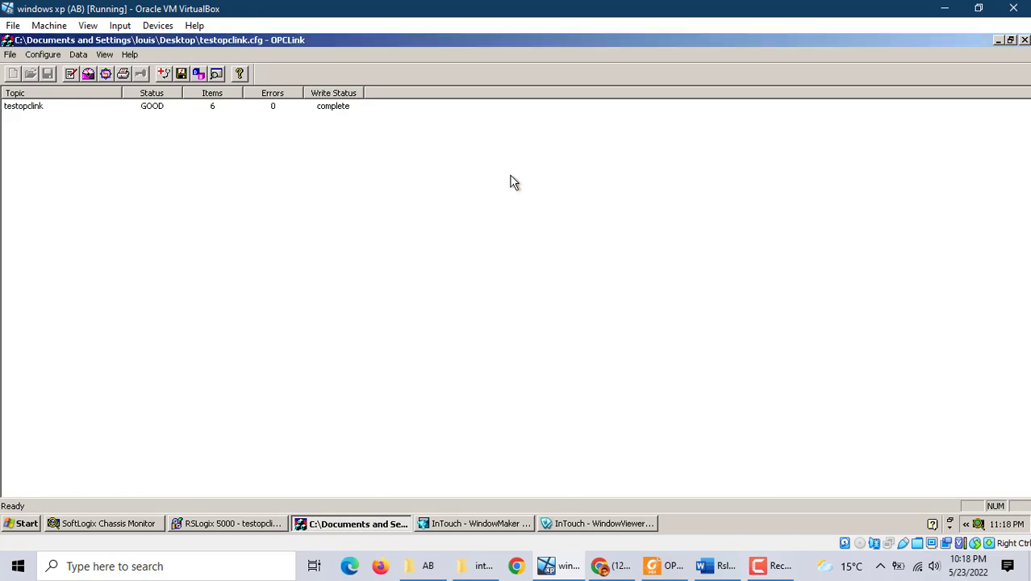
View the OPC Server Status for the RSLinx OPC Server in OPCLink and close the dialog.
click(78, 54)
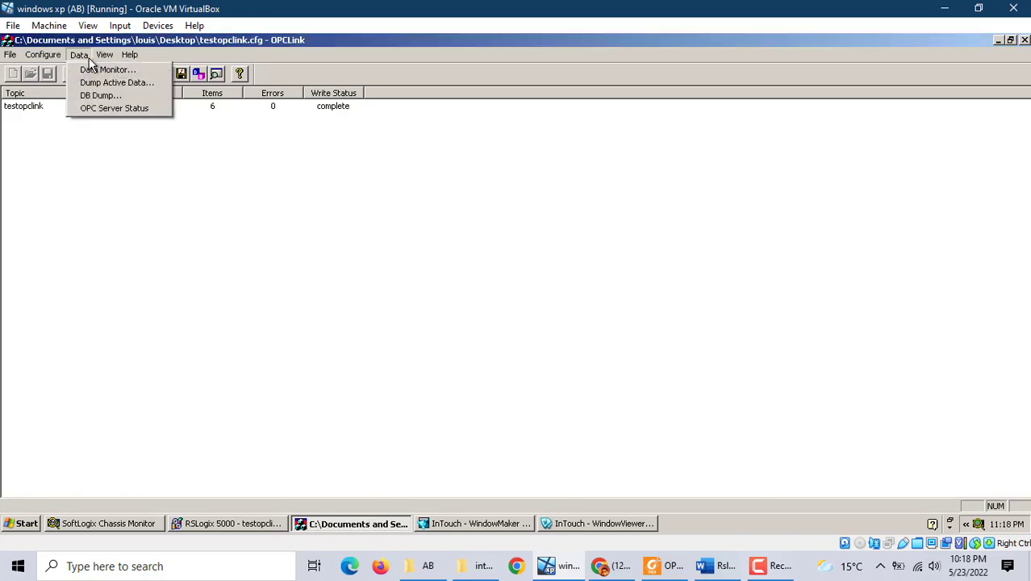
click(147, 113)
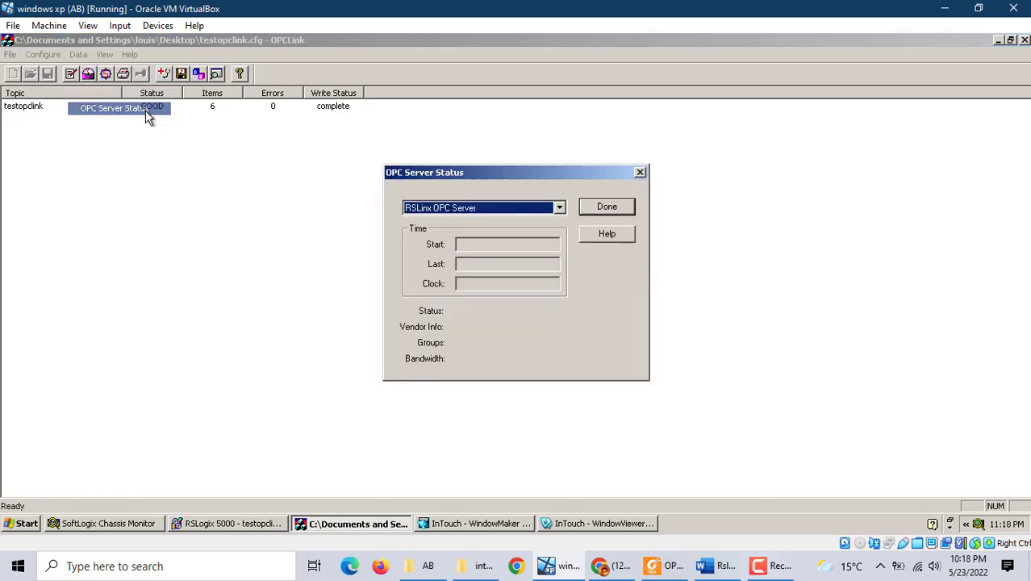
click(610, 210)
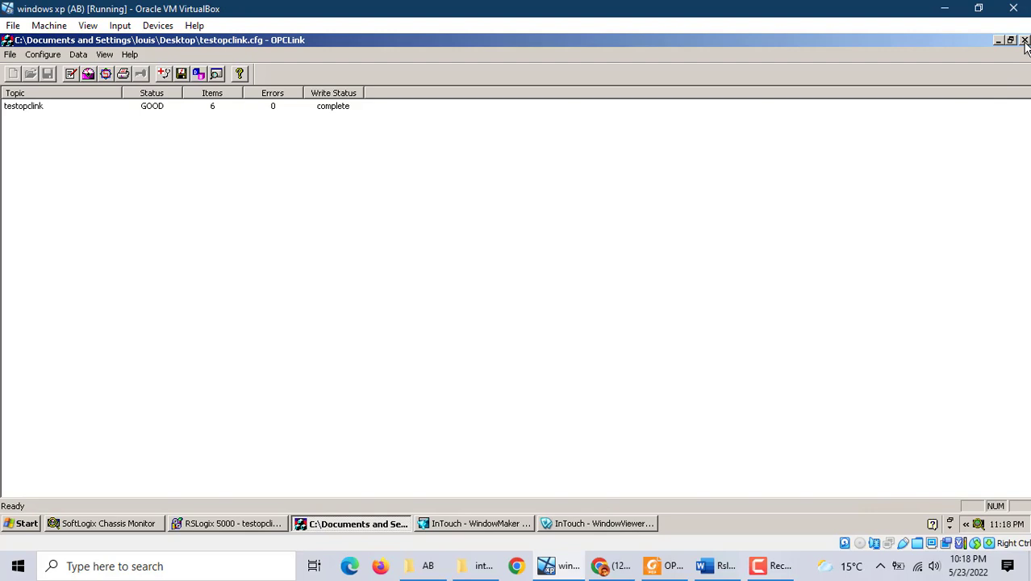
click(752, 570)
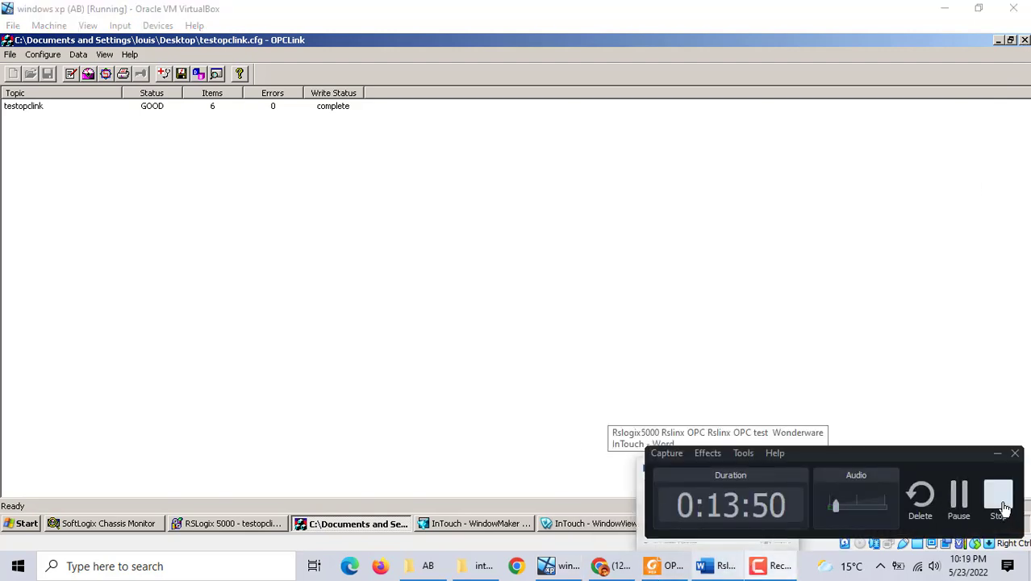